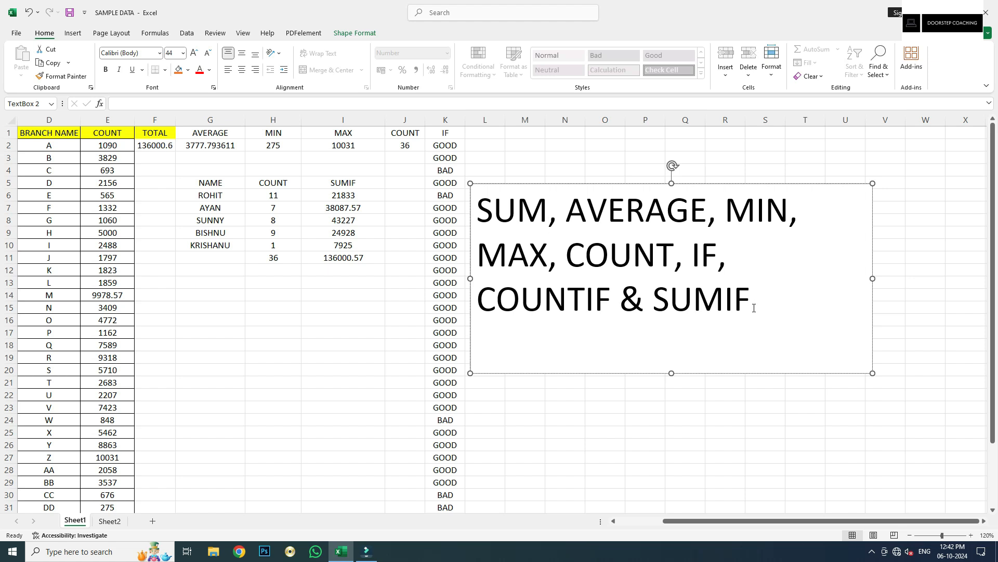
# Replace the text box's function list with 'AVERAGEIF=AVERAGE WITH A CONDITION', correcting typos along the way
pyautogui.moveTo(755, 303); pyautogui.dragTo(498, 210)
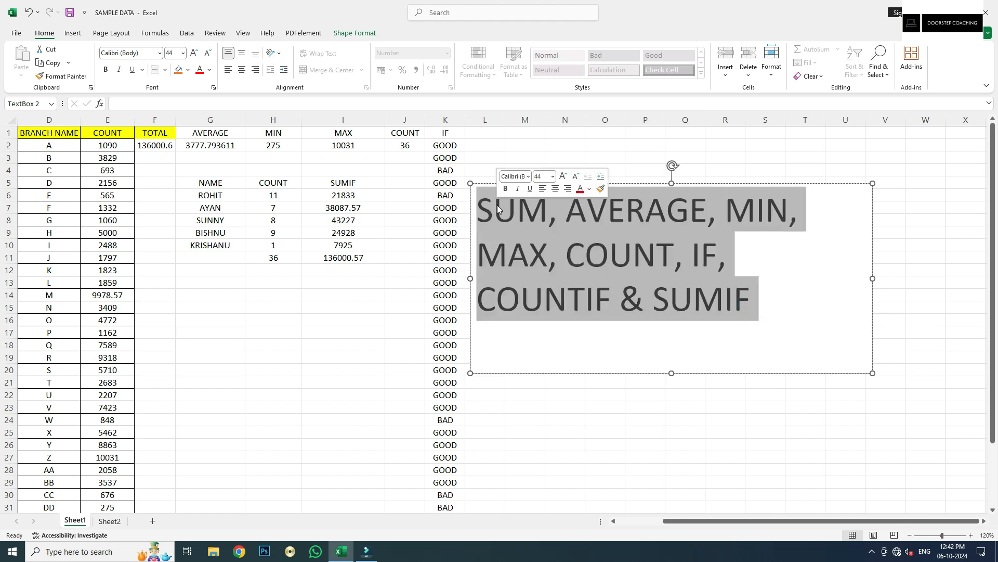
pyautogui.press('BackSpace')
pyautogui.write('AVER')
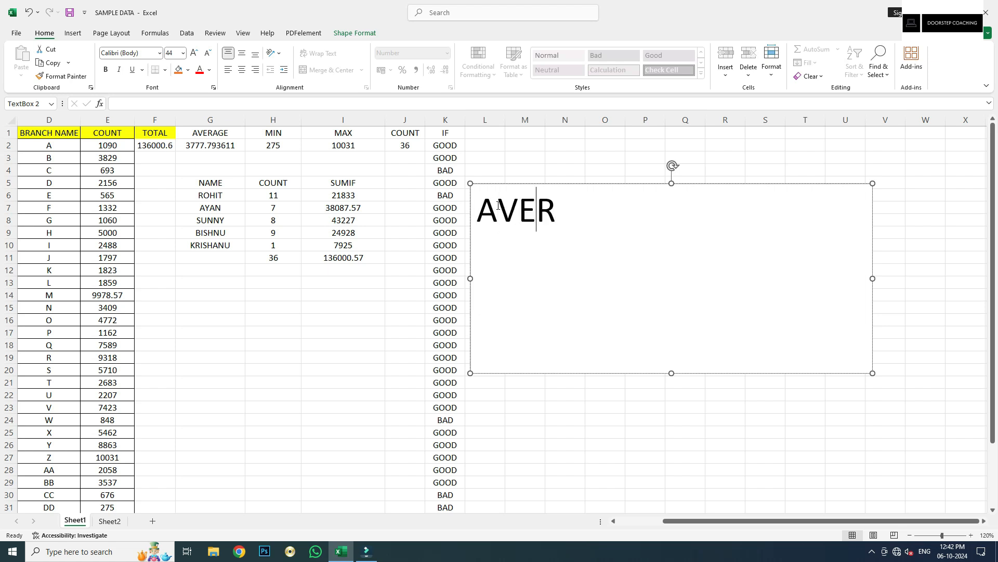
pyautogui.write('AGEIF')
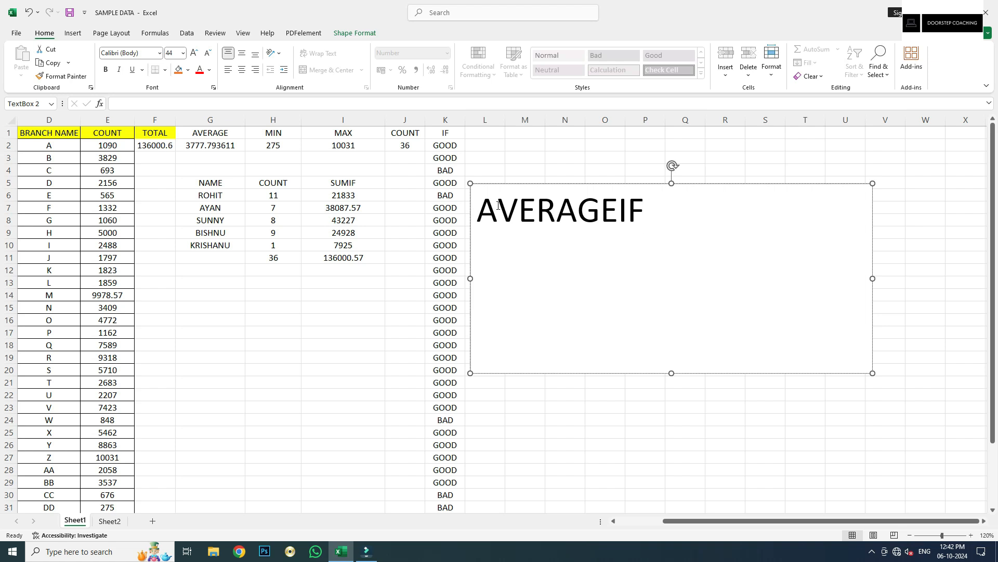
pyautogui.write('=AVEG')
pyautogui.press('BackSpace')
pyautogui.write('T')
pyautogui.press('BackSpace')
pyautogui.write('RGA')
pyautogui.press('BackSpace')
pyautogui.press('BackSpace')
pyautogui.write('AGE')
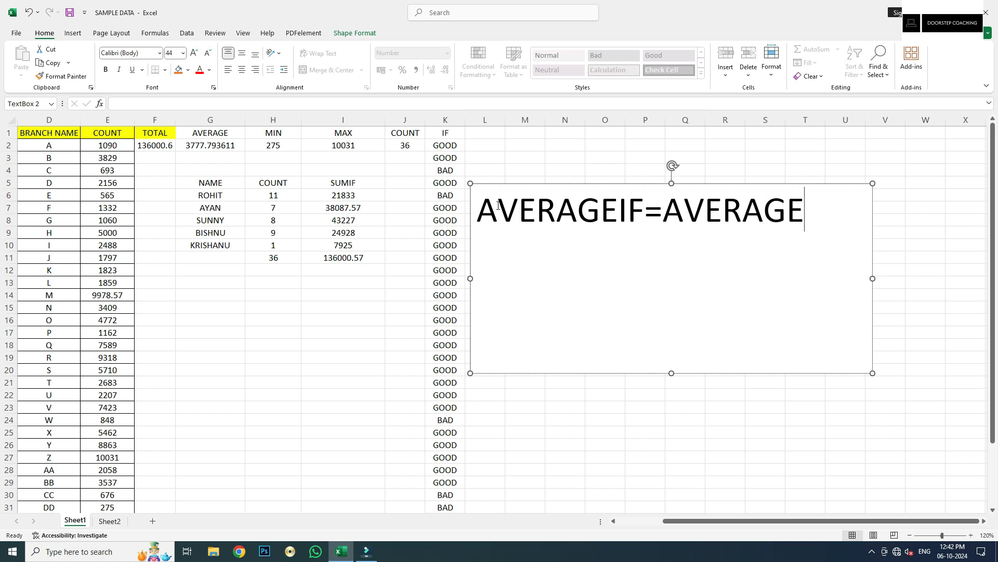
pyautogui.write(' WITH A COIN')
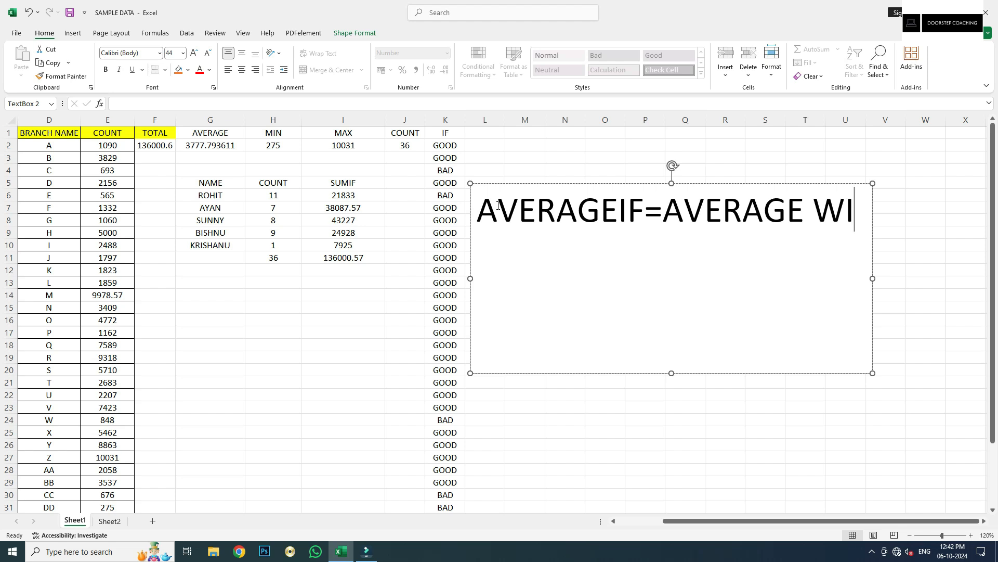
pyautogui.press('BackSpace')
pyautogui.press('BackSpace')
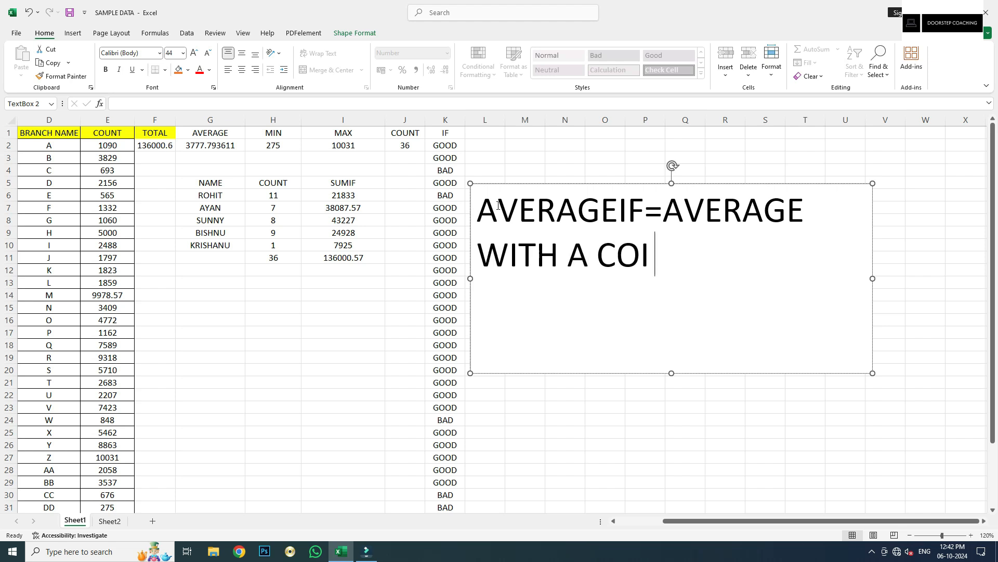
pyautogui.write('NDITU')
pyautogui.press('BackSpace')
pyautogui.write('ION')
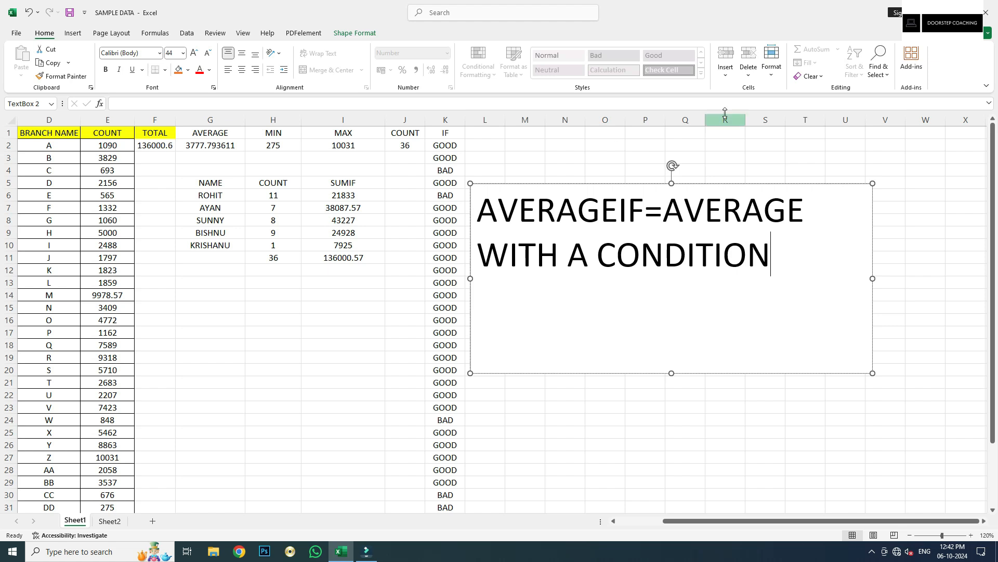
# Insert 'CALCULATES' after the equals sign and tidy the extra characters after WITH
pyautogui.click(665, 210)
pyautogui.write('CALCULAT')
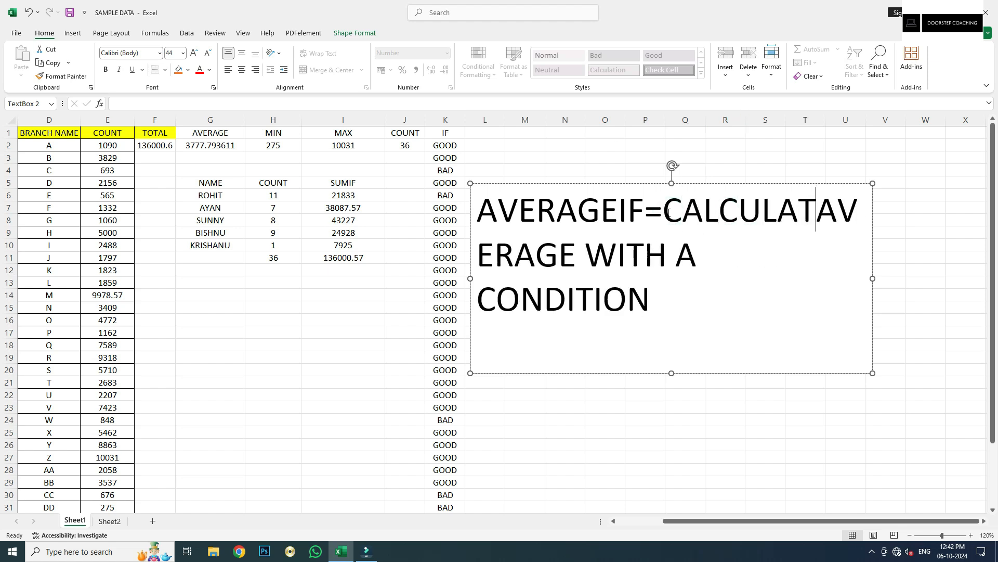
pyautogui.write('ES')
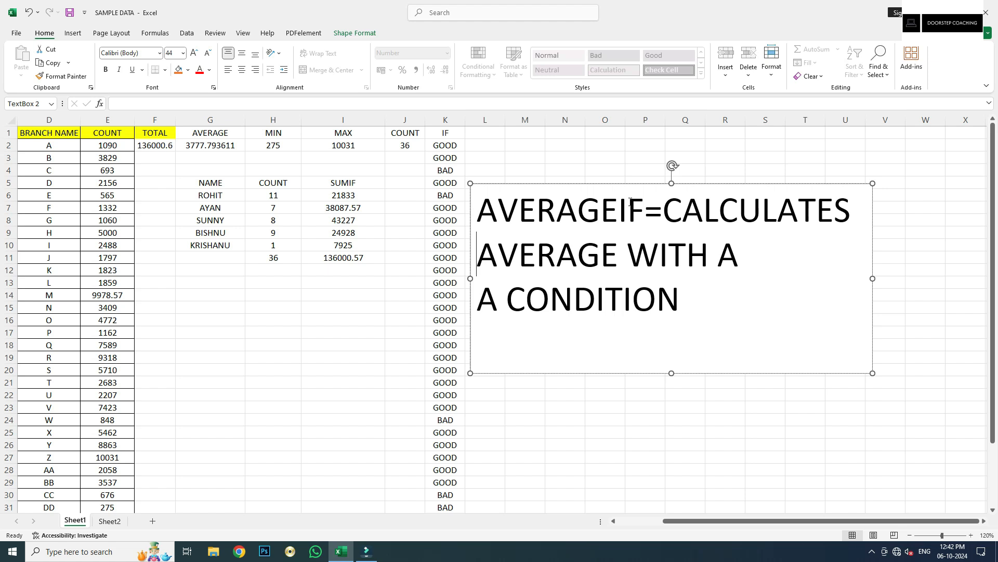
pyautogui.click(723, 268)
pyautogui.click(720, 265)
pyautogui.press('Delete')
pyautogui.press('Delete')
pyautogui.press('Delete')
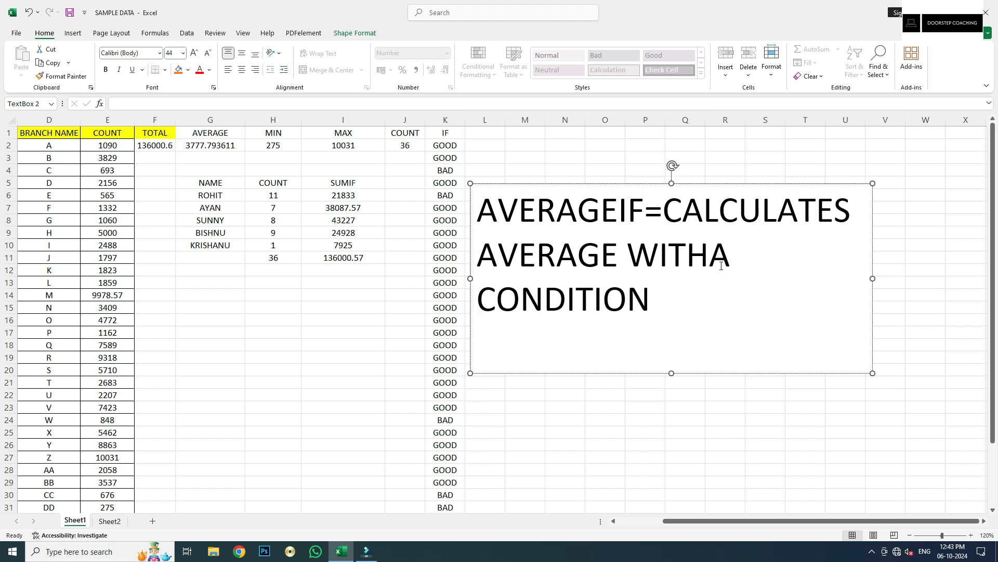
pyautogui.press('Delete')
pyautogui.write('A')
pyautogui.click(443, 148)
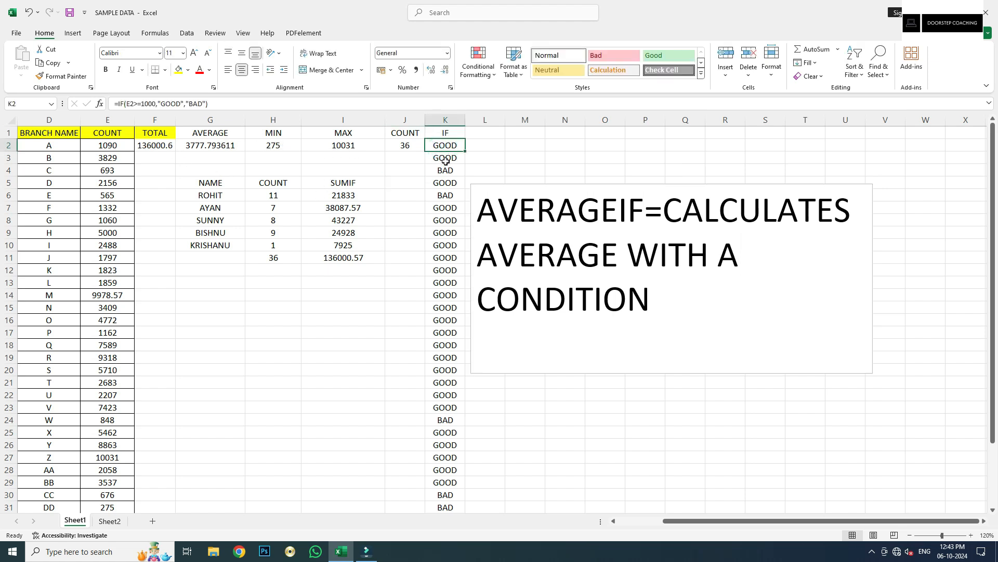
pyautogui.click(451, 159)
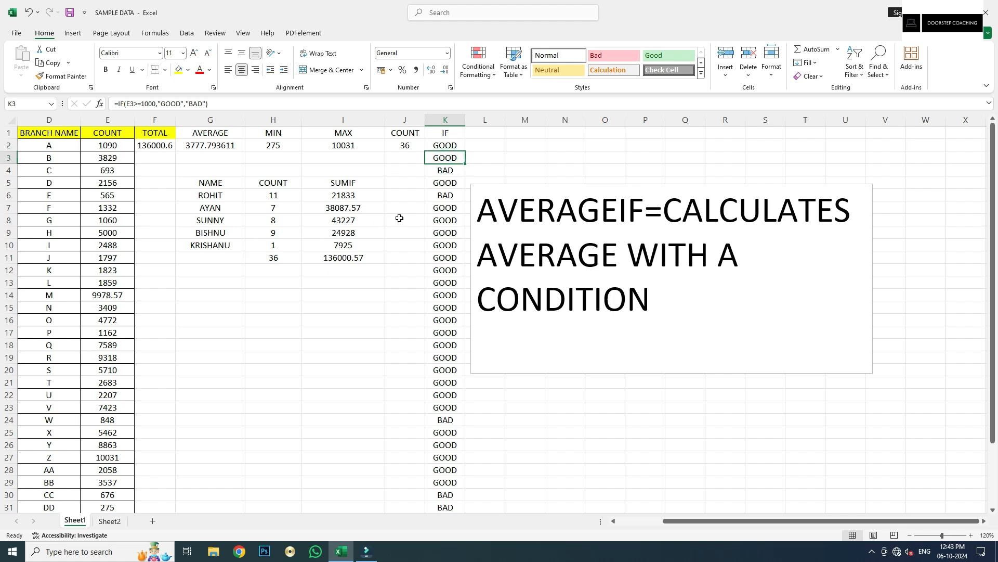
pyautogui.click(403, 133)
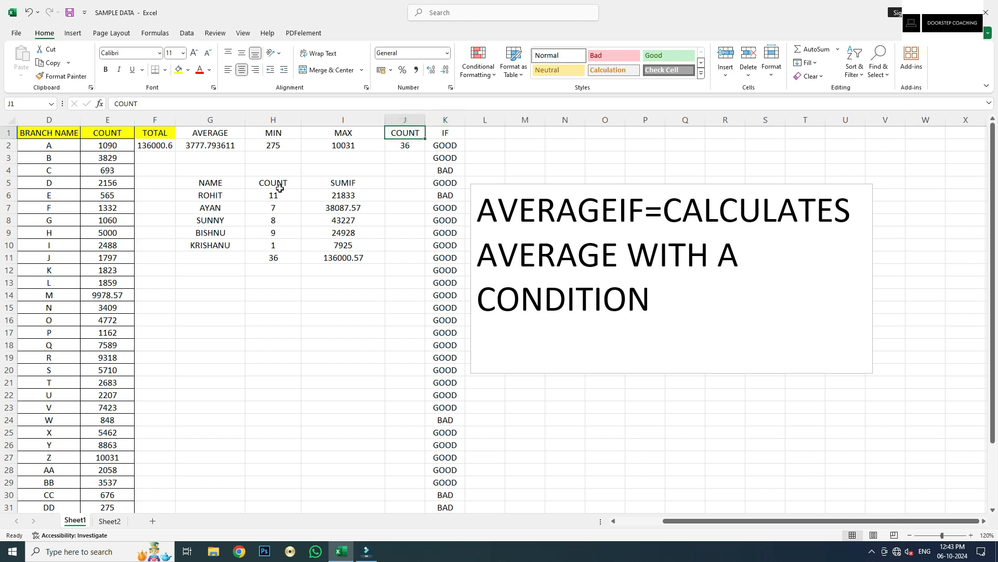
pyautogui.click(273, 184)
pyautogui.click(281, 196)
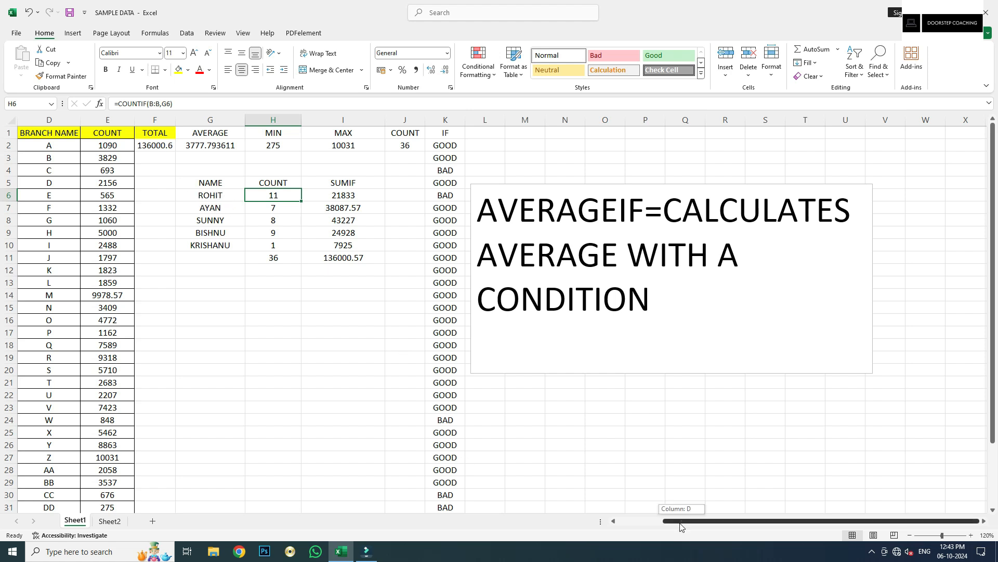
pyautogui.moveTo(686, 520); pyautogui.dragTo(640, 521)
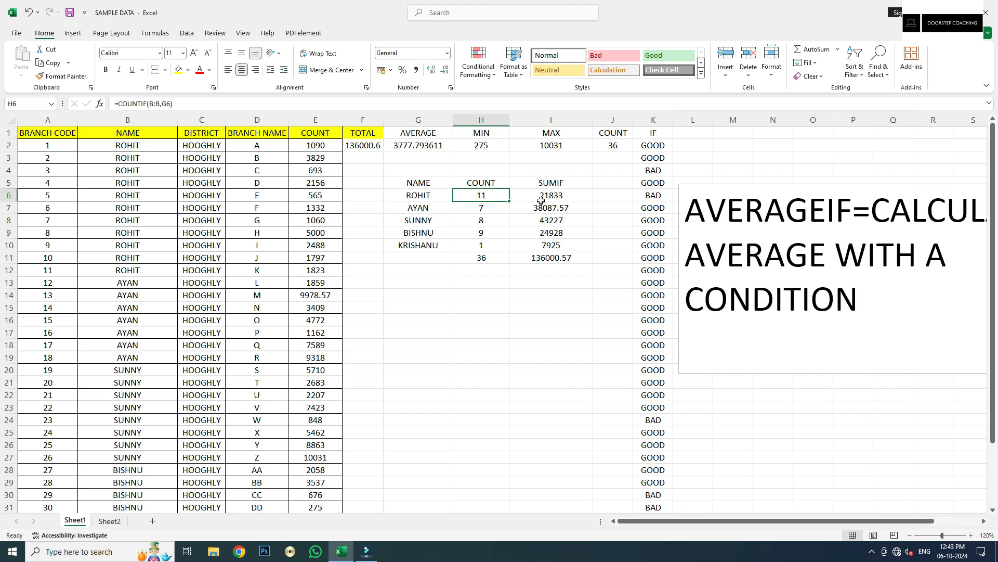
pyautogui.moveTo(136, 144); pyautogui.dragTo(146, 283)
pyautogui.moveTo(321, 145); pyautogui.dragTo(319, 270)
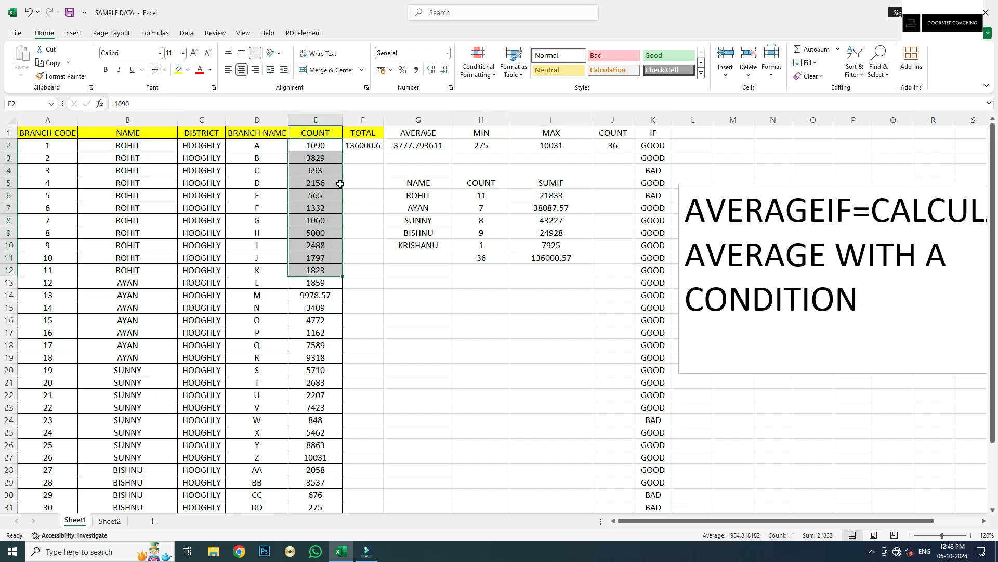
pyautogui.click(549, 267)
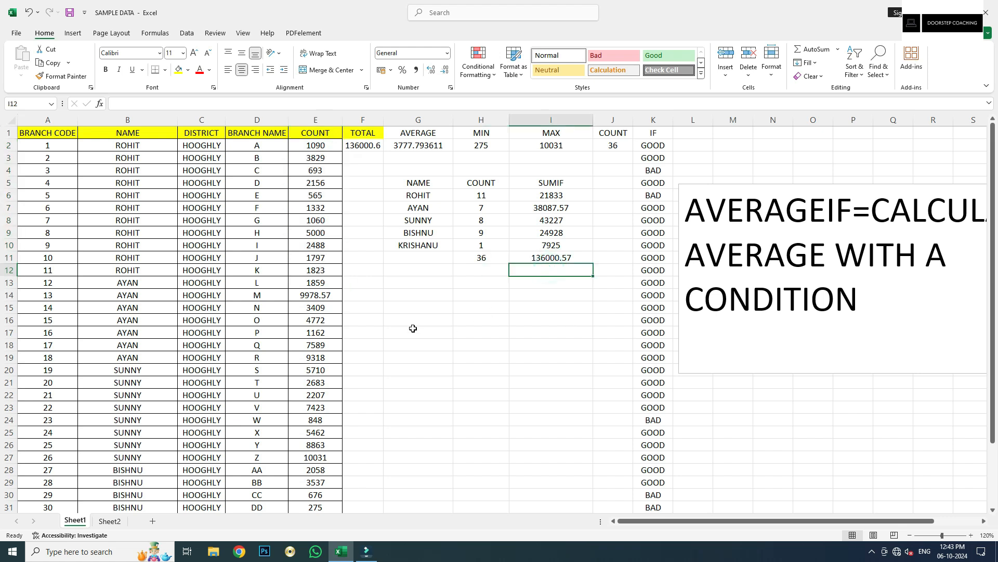
pyautogui.click(438, 290)
# Copy the five names from G6:G10 into G15:G19 below a new heading row
pyautogui.write('A')
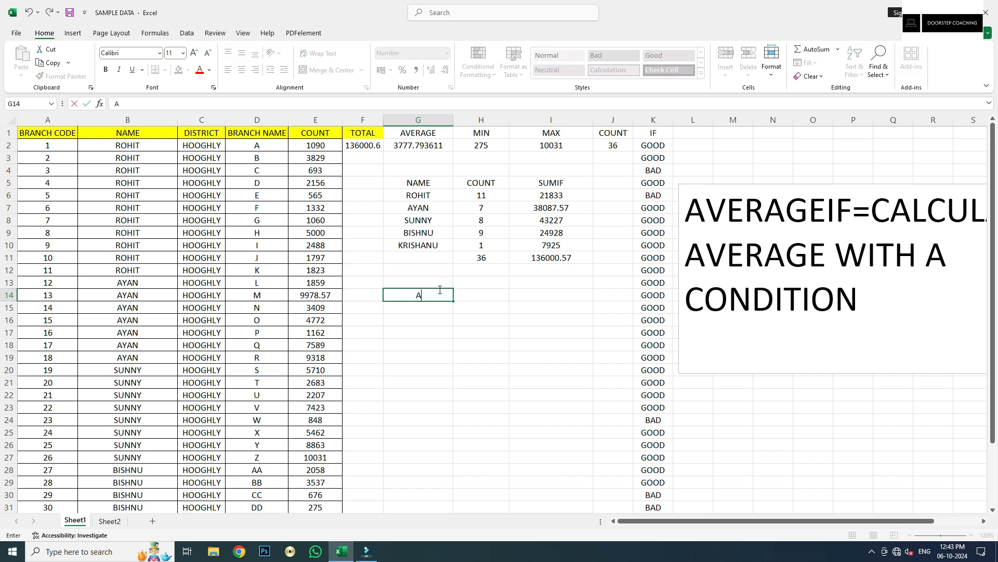
pyautogui.write('VERAGEIF')
pyautogui.press('Return')
pyautogui.moveTo(424, 196); pyautogui.dragTo(426, 243)
pyautogui.hotkey('ctrl', 'c')
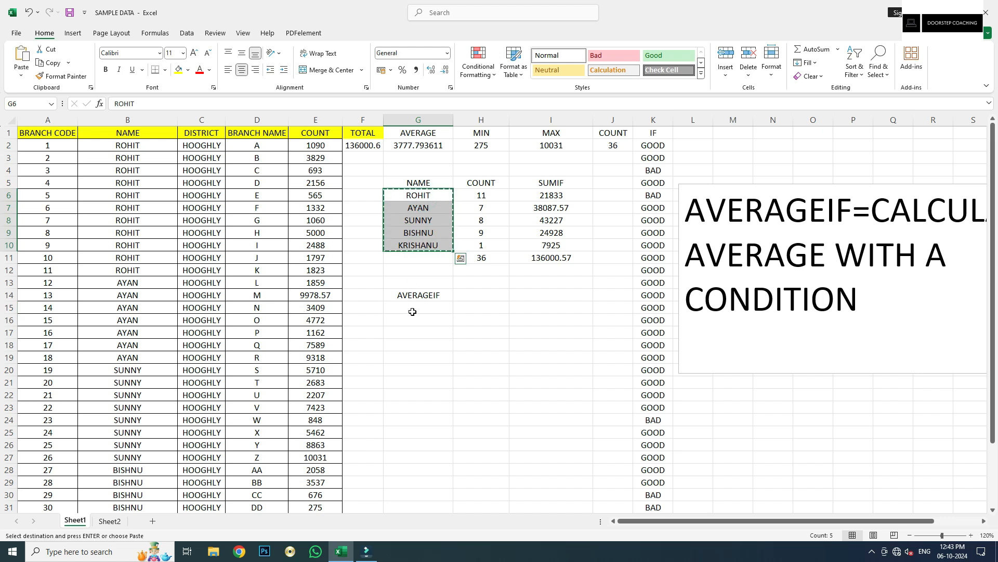
pyautogui.click(413, 309)
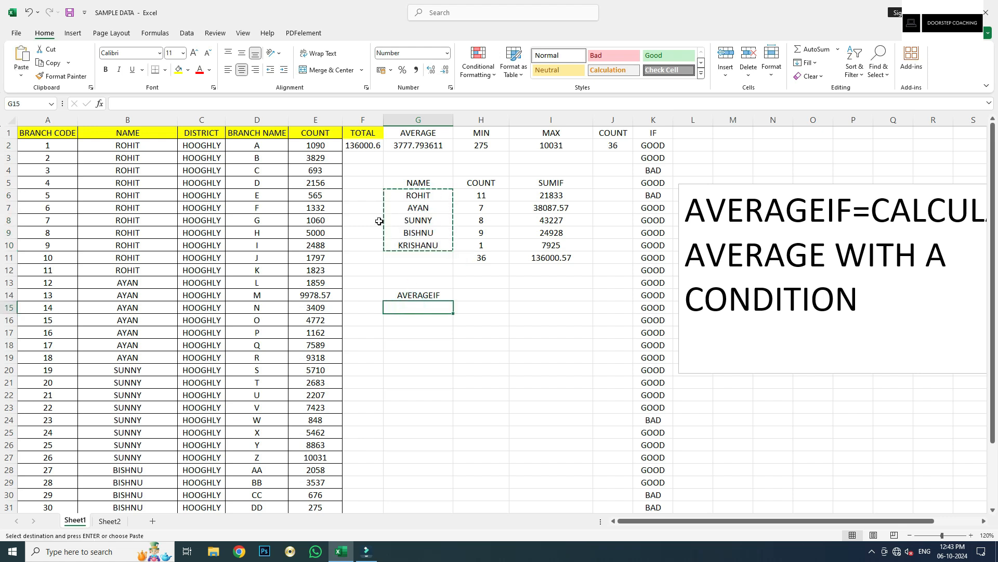
pyautogui.hotkey('ctrl', 'v')
pyautogui.press('Escape')
# Head the block with NAME in G14 and AVERAGEIF in H14, then start H15's formula
pyautogui.click(467, 308)
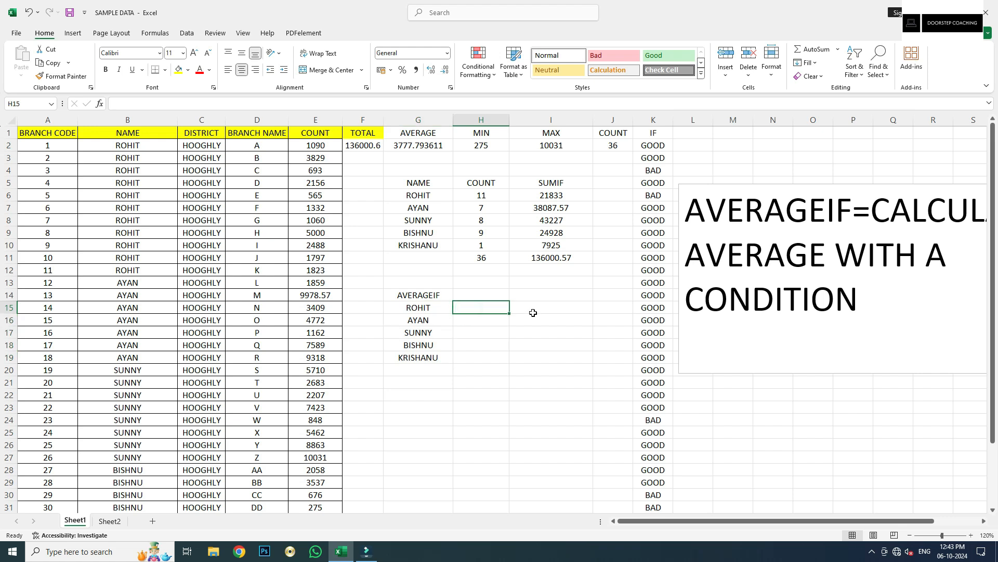
pyautogui.press('Up')
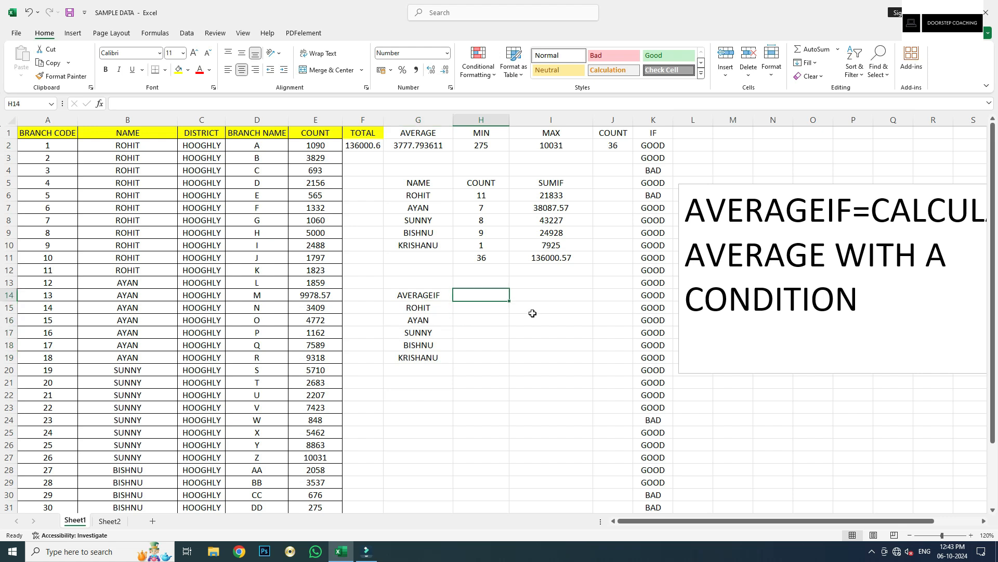
pyautogui.write('AVERAGEIF')
pyautogui.press('Return')
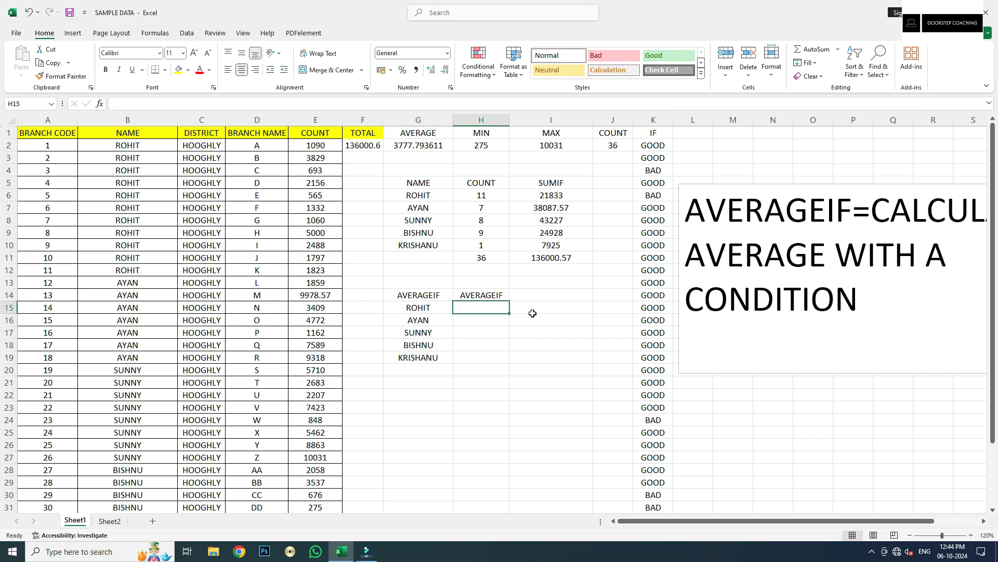
pyautogui.press('Left')
pyautogui.press('Up')
pyautogui.write('NA')
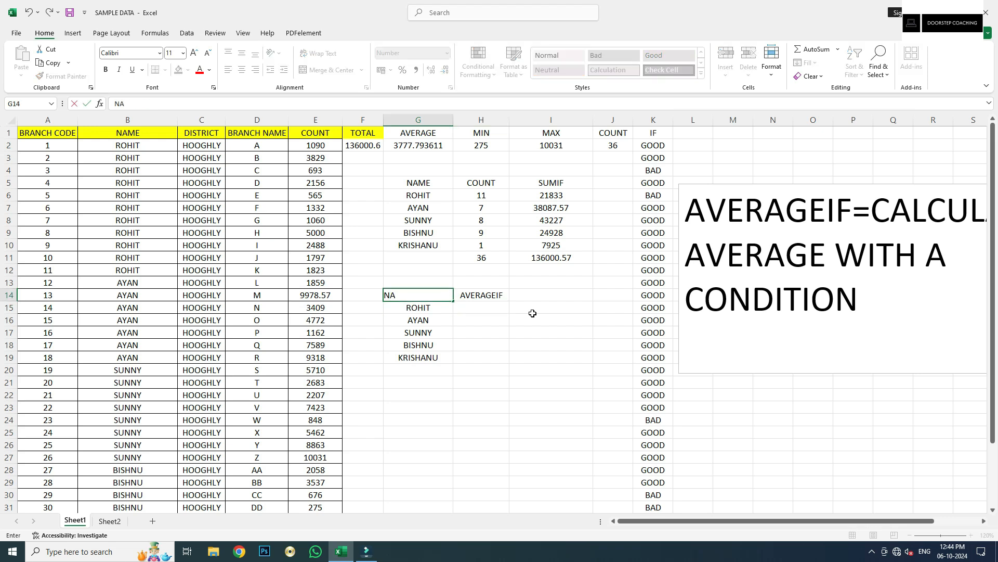
pyautogui.press('Tab')
pyautogui.press('Down')
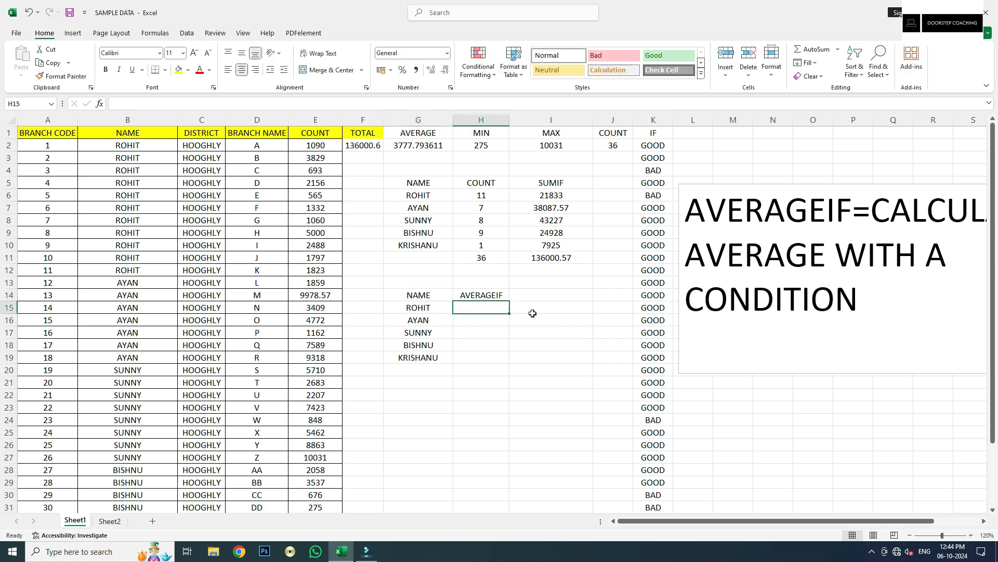
pyautogui.write('=')
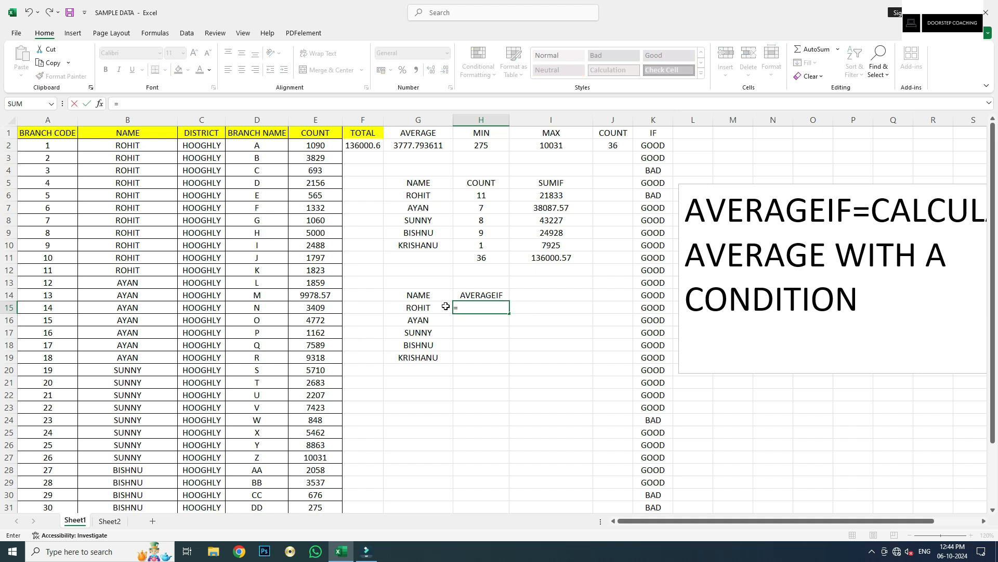
# Enter =AVERAGEIF(B:B,G15,E:E) in H15, giving ROHIT's average count of 1984.818182
pyautogui.write('A')
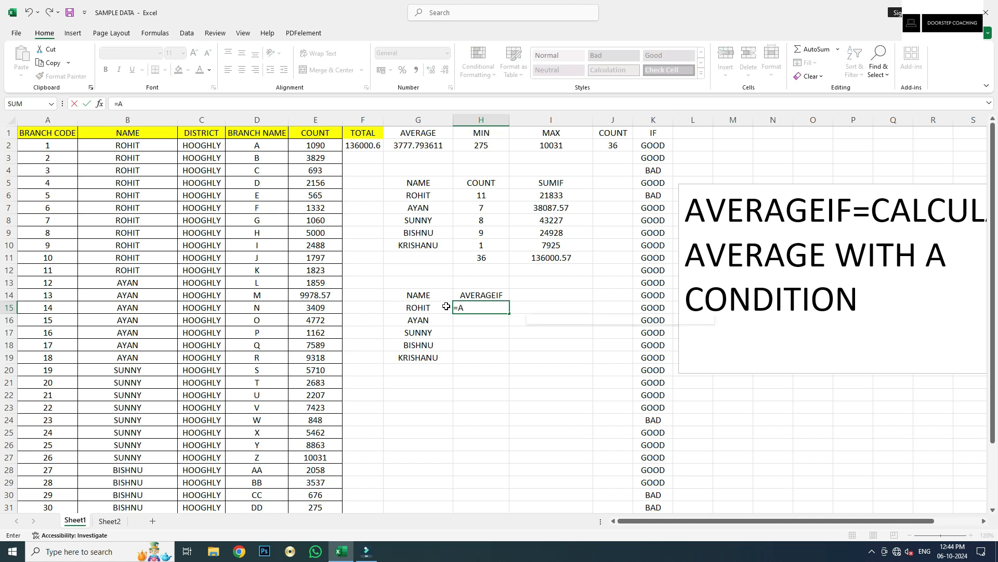
pyautogui.write('VERAGEI')
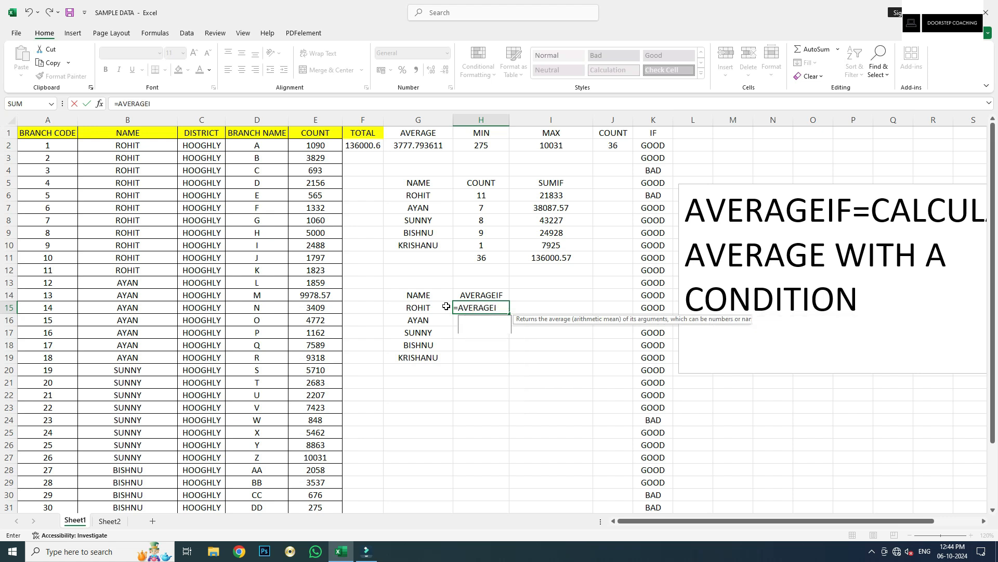
pyautogui.press('Tab')
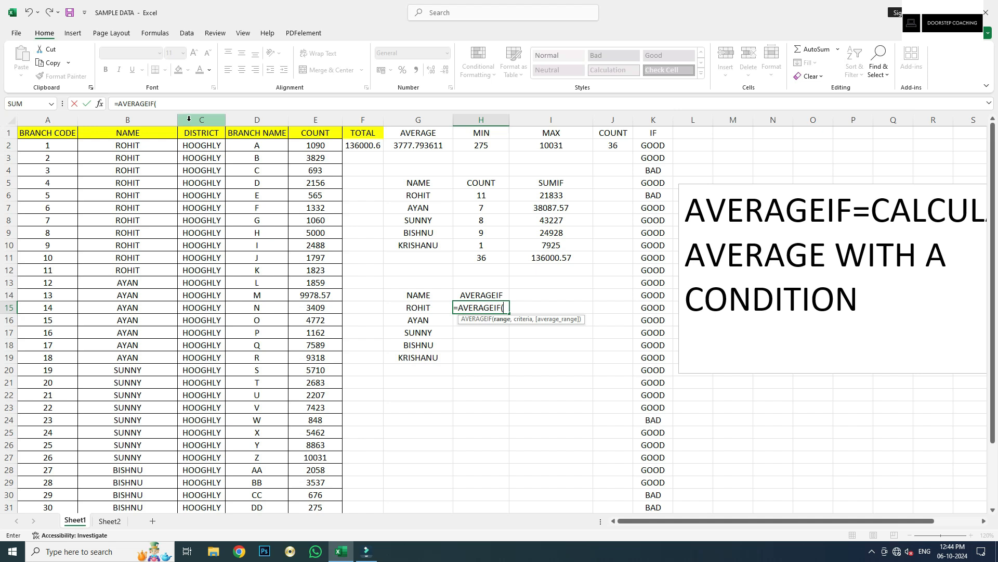
pyautogui.click(157, 112)
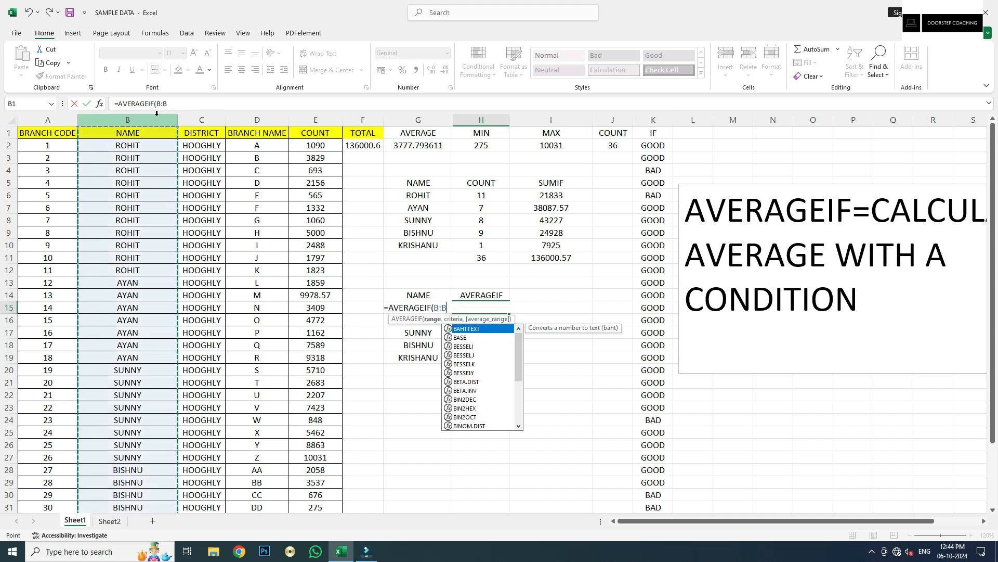
pyautogui.write(',')
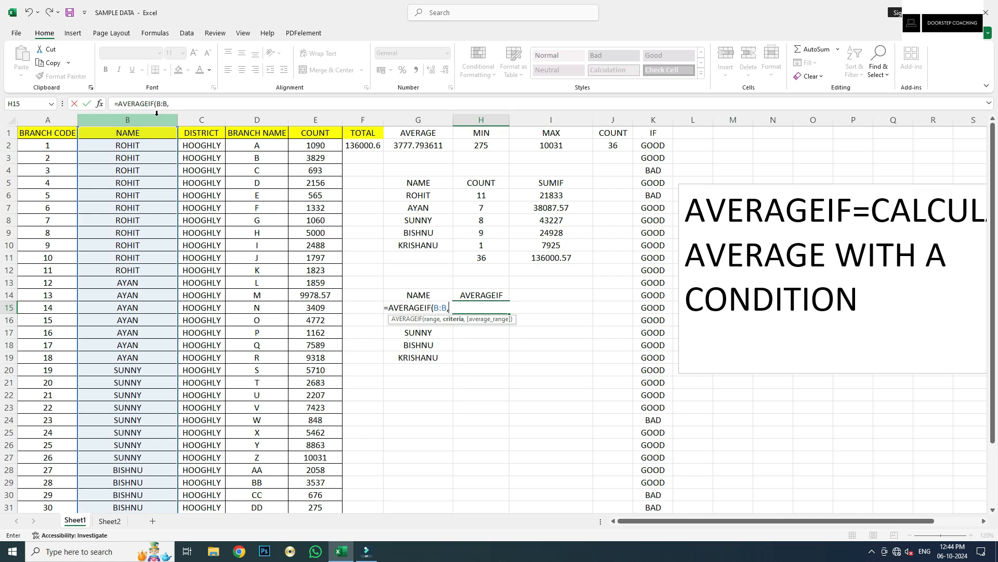
pyautogui.press('Left')
pyautogui.write(',')
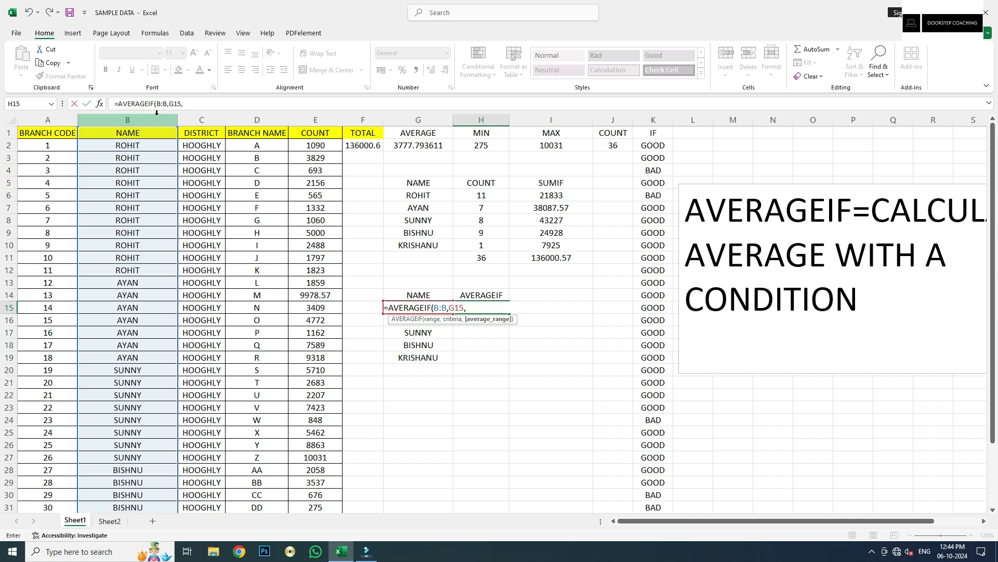
pyautogui.click(322, 119)
pyautogui.press('Tab')
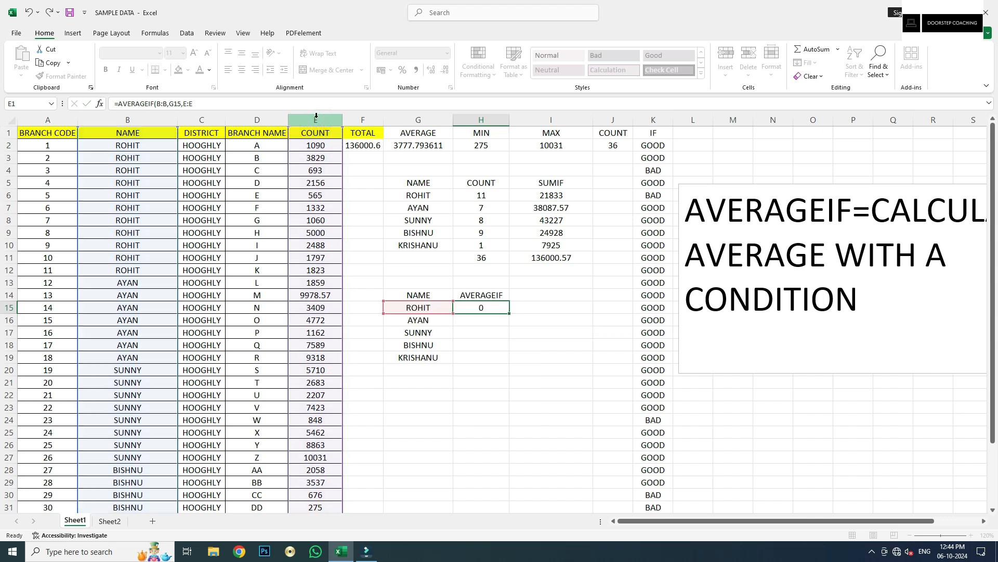
pyautogui.click(467, 309)
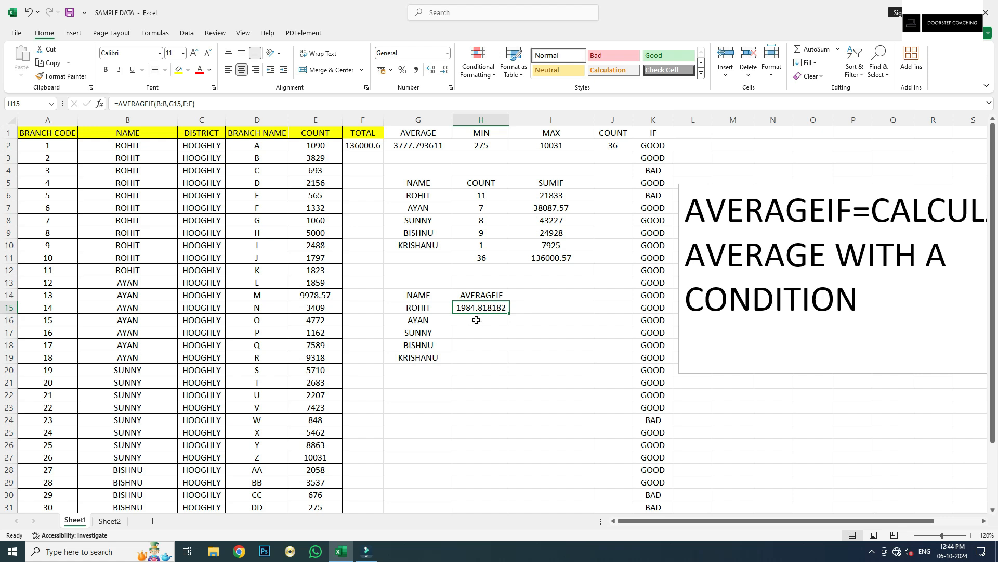
# Review H15's formula, highlighting the NAME column and ROHIT's COUNT values E2:E12
pyautogui.click(417, 320)
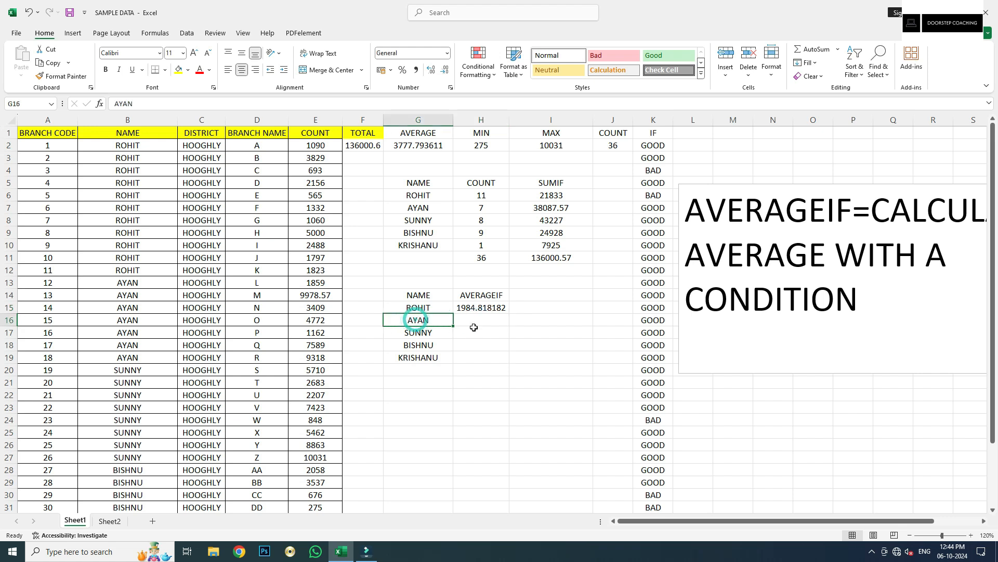
pyautogui.click(470, 310)
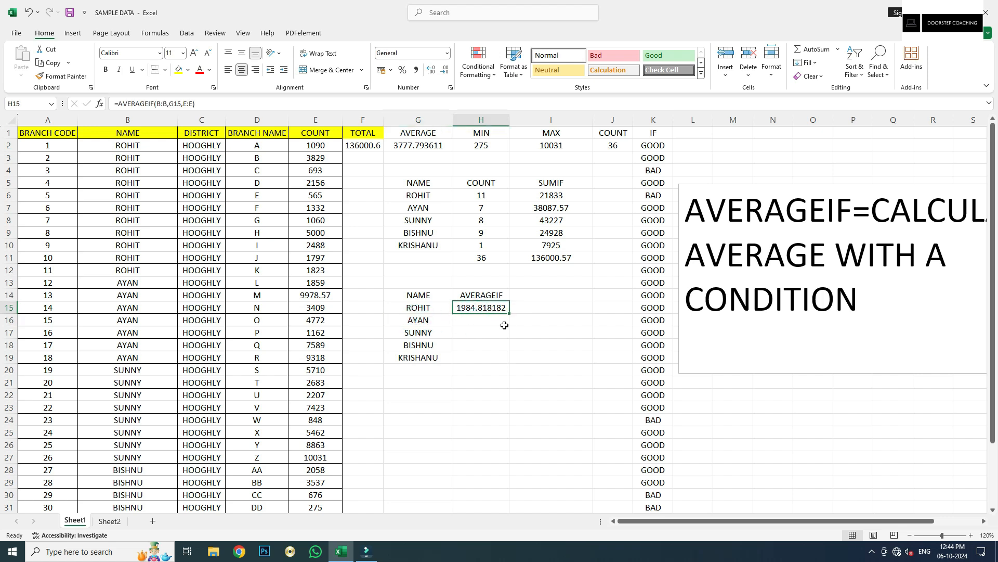
pyautogui.click(416, 306)
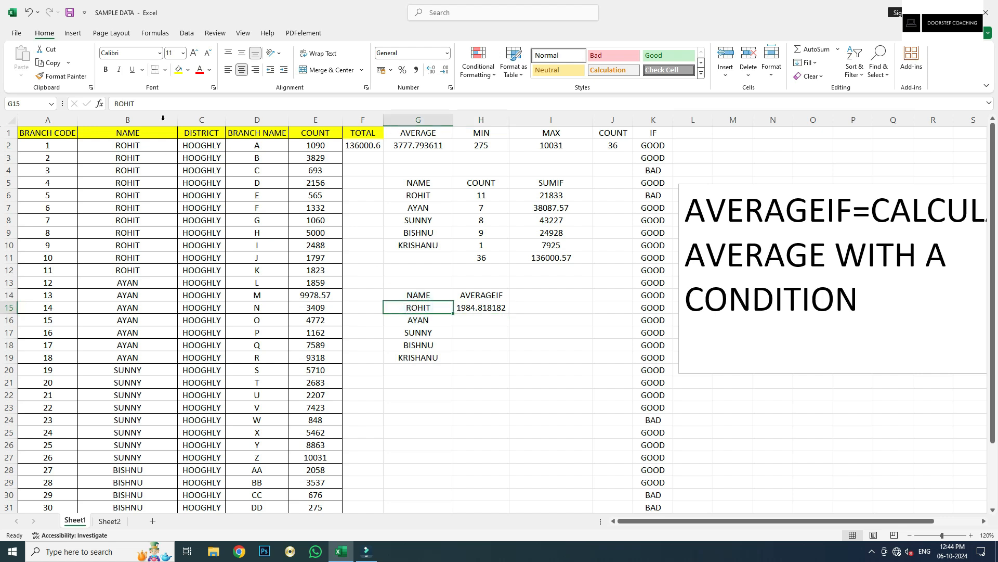
pyautogui.click(475, 308)
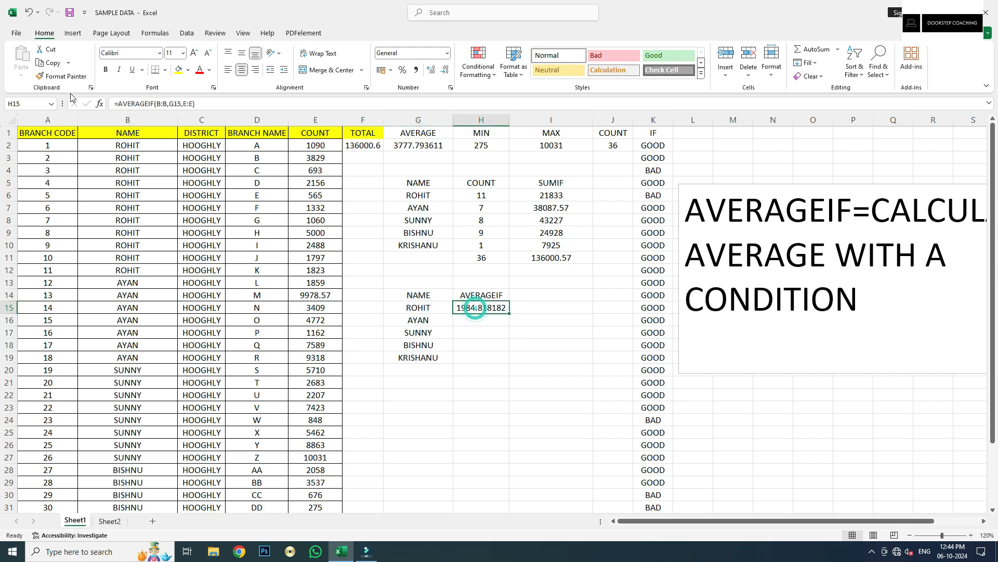
pyautogui.click(171, 104)
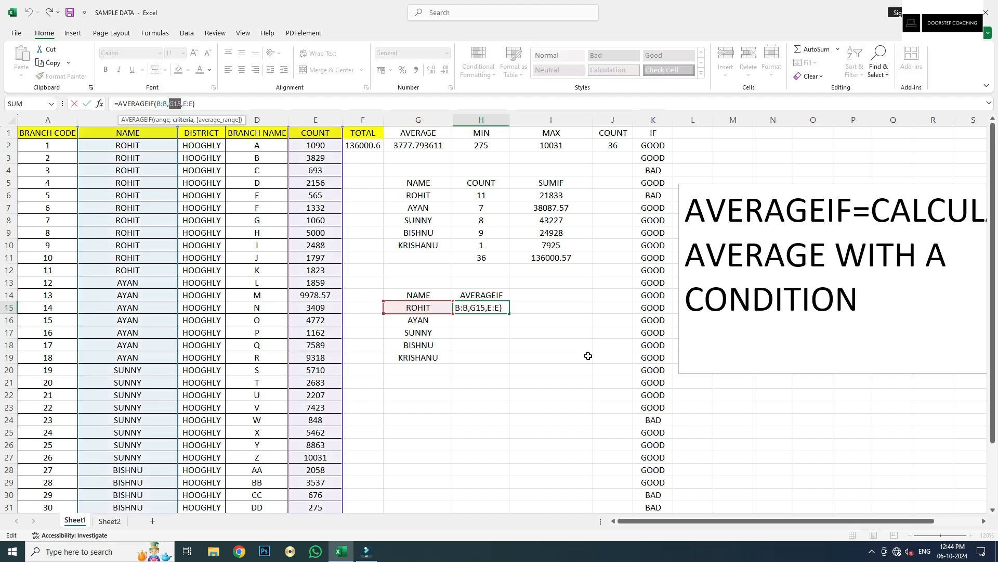
pyautogui.press('Escape')
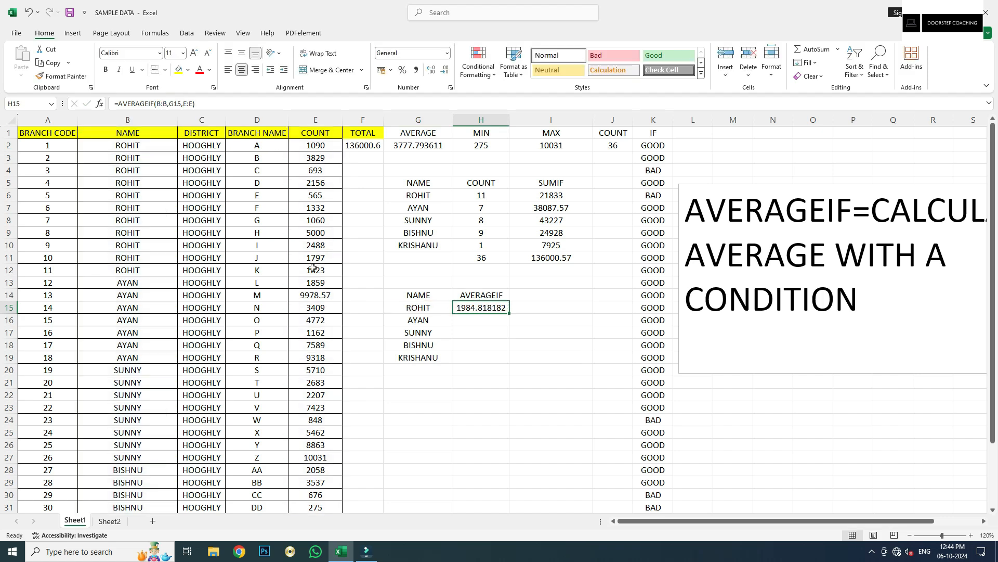
pyautogui.click(135, 113)
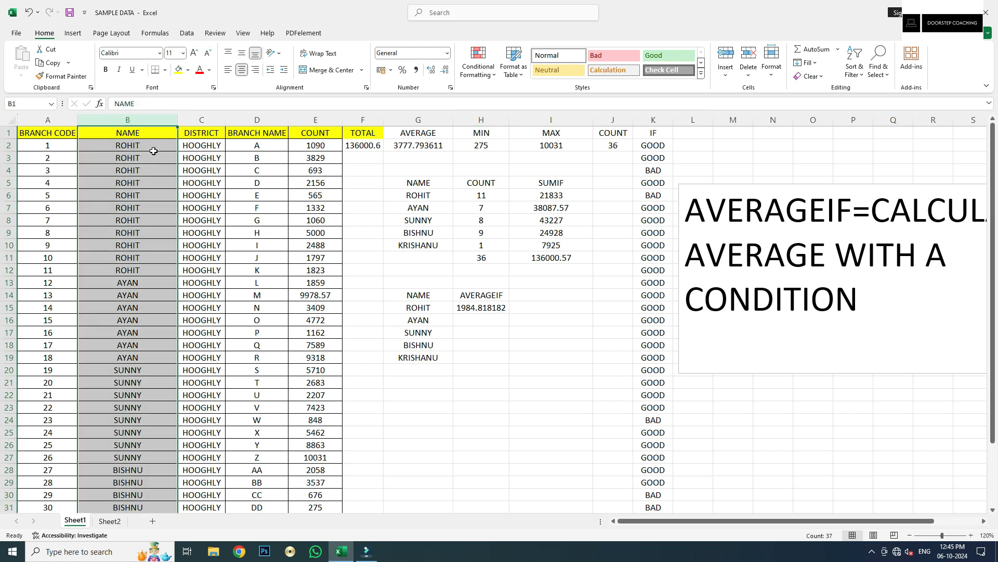
pyautogui.moveTo(323, 145); pyautogui.dragTo(321, 277)
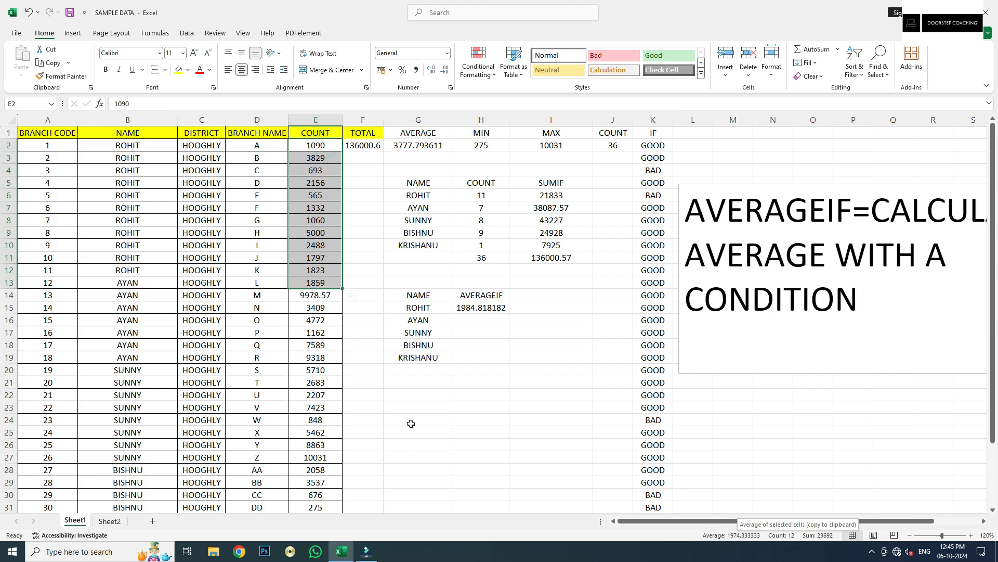
pyautogui.moveTo(315, 145); pyautogui.dragTo(317, 273)
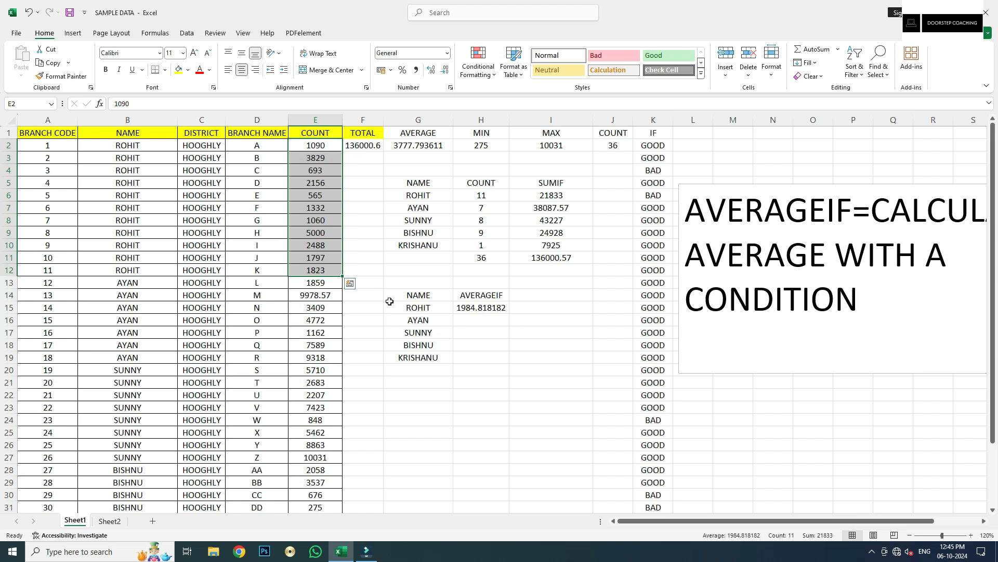
pyautogui.click(469, 315)
pyautogui.click(466, 304)
# Fill the AVERAGEIF formula down to H19 and compare it with the COUNTIF and SUMIF formulas
pyautogui.doubleClick(510, 315)
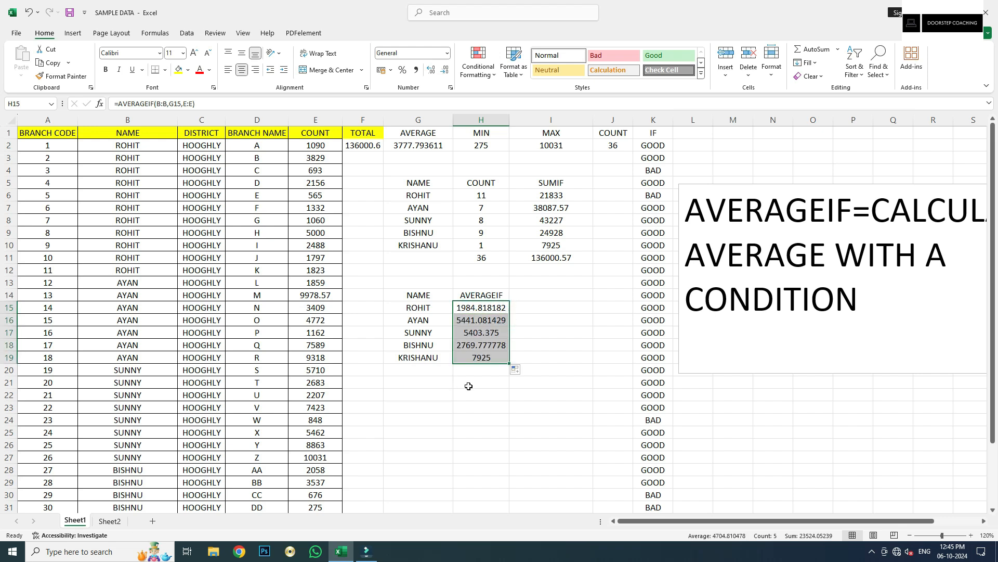
pyautogui.click(472, 359)
pyautogui.click(475, 245)
pyautogui.click(575, 246)
pyautogui.click(492, 357)
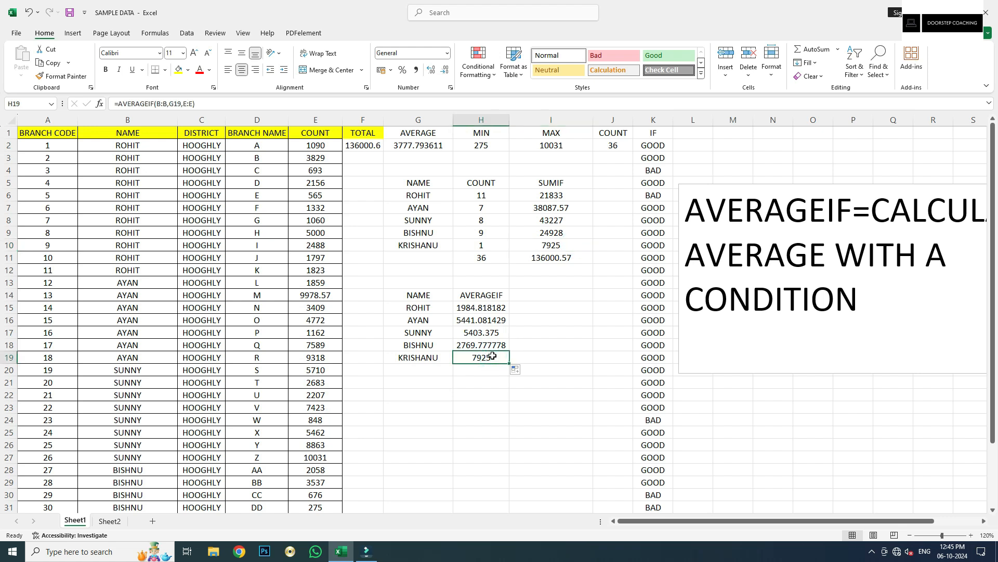
pyautogui.moveTo(477, 311); pyautogui.dragTo(479, 358)
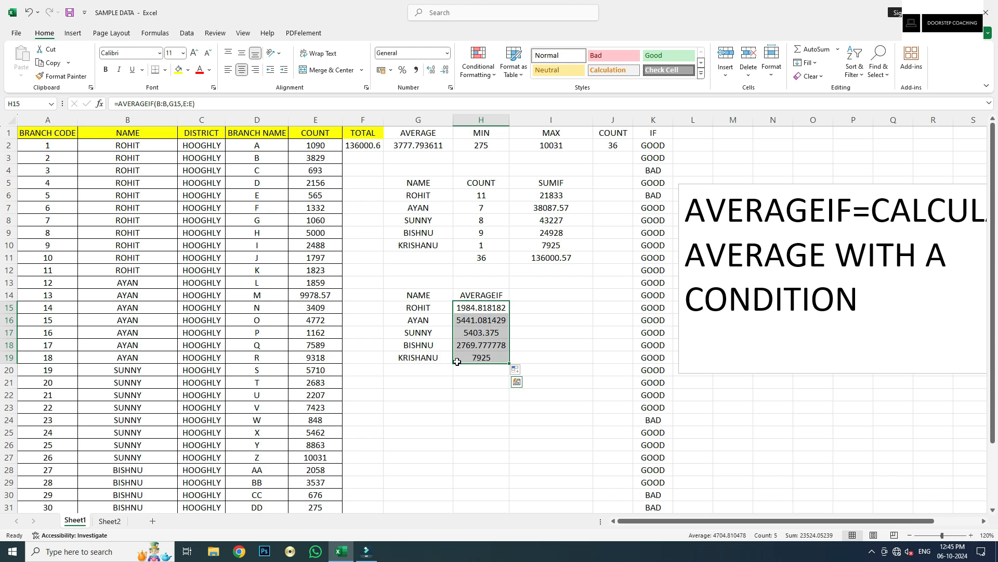
pyautogui.click(546, 293)
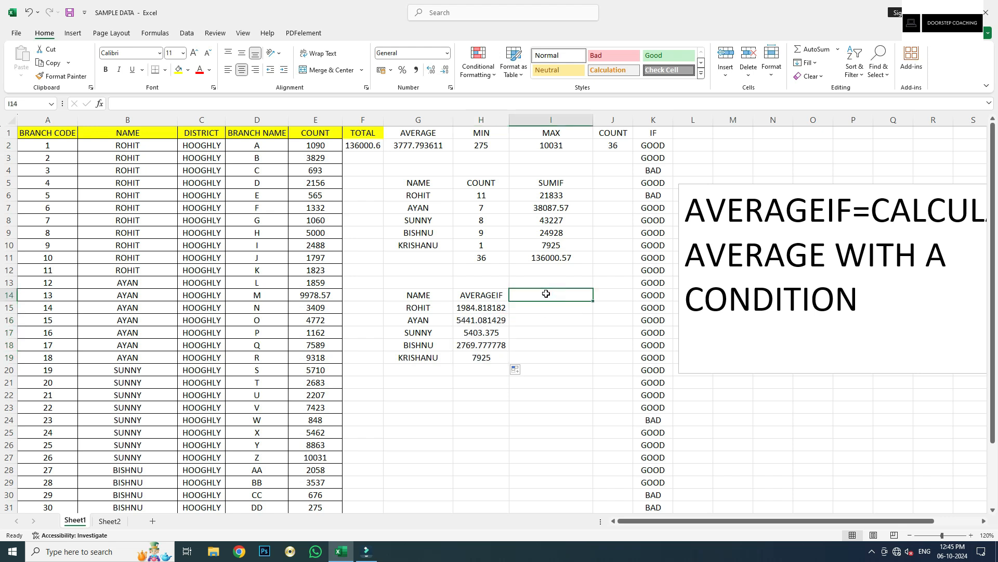
# Recheck the COUNT column, NAME column and ROHIT's COUNT values E2:E12 against H15
pyautogui.click(552, 309)
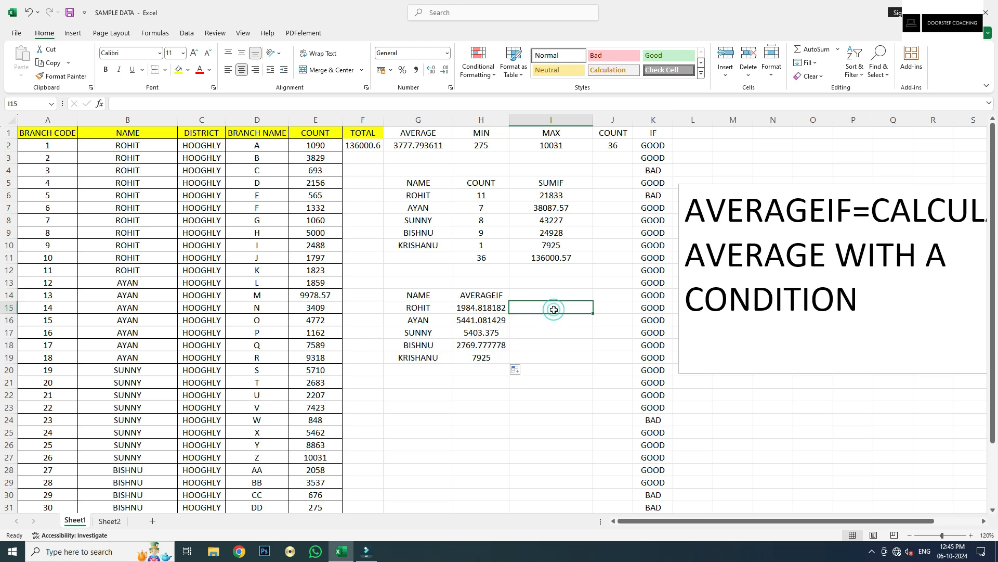
pyautogui.click(334, 117)
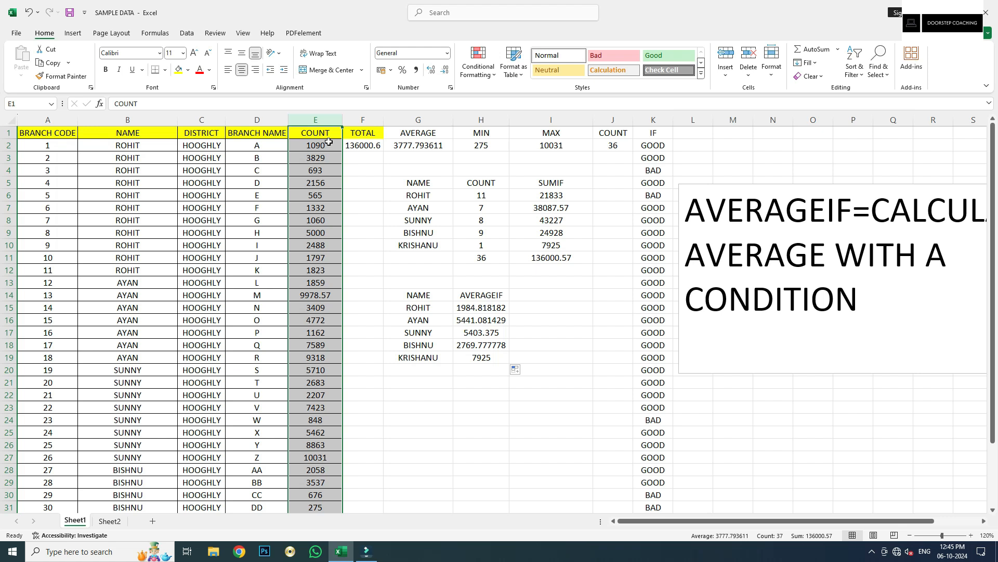
pyautogui.click(470, 305)
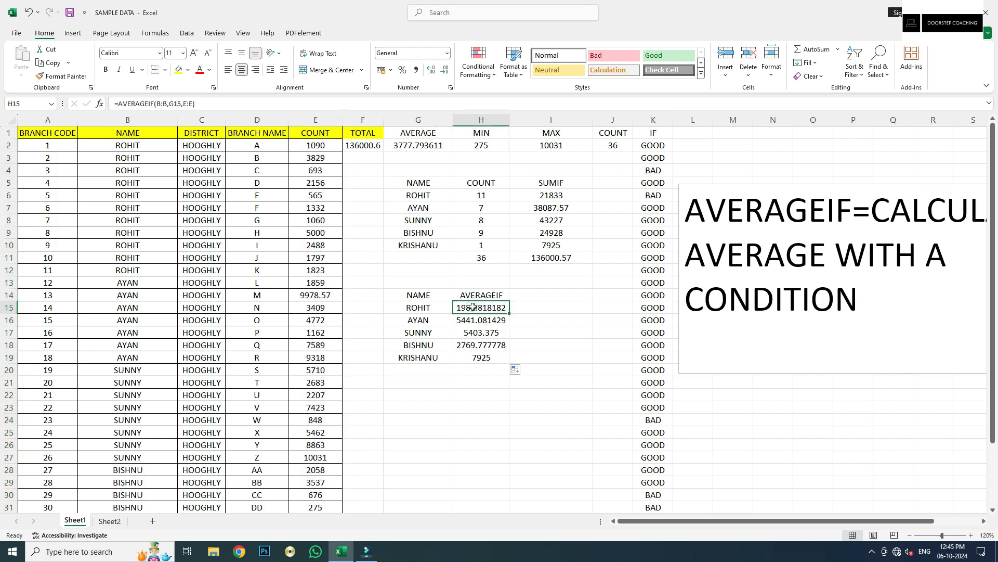
pyautogui.click(134, 119)
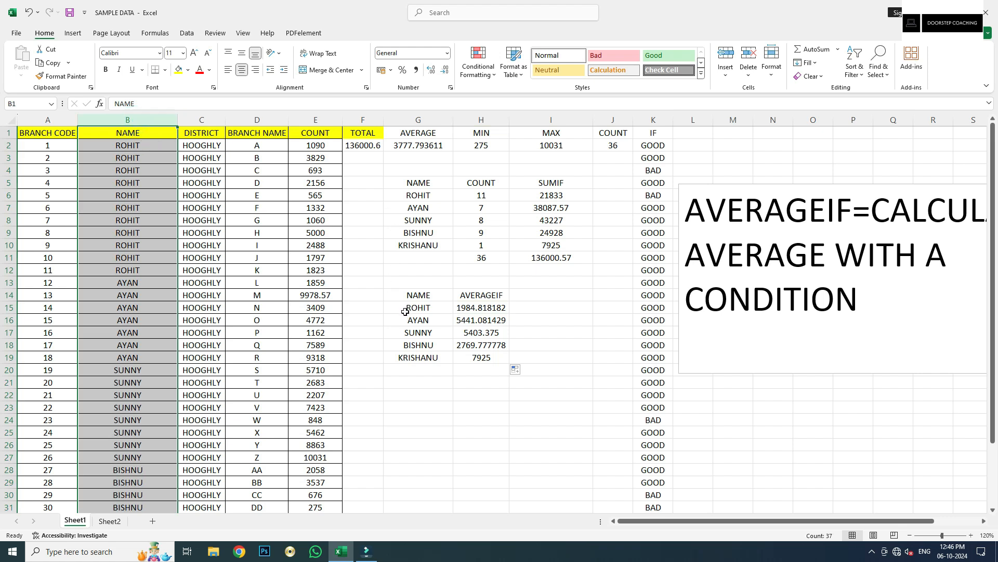
pyautogui.moveTo(306, 145); pyautogui.dragTo(323, 274)
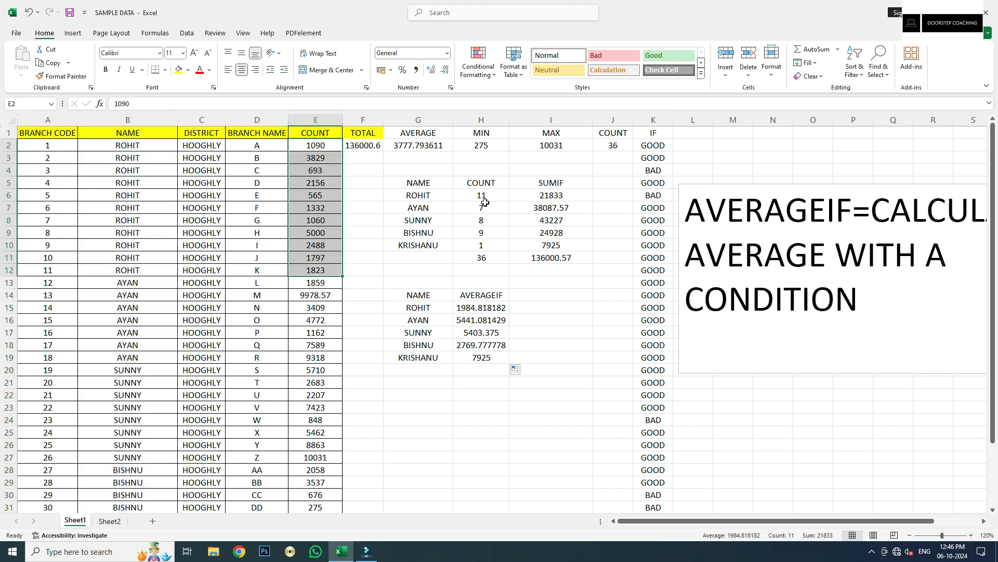
pyautogui.click(546, 304)
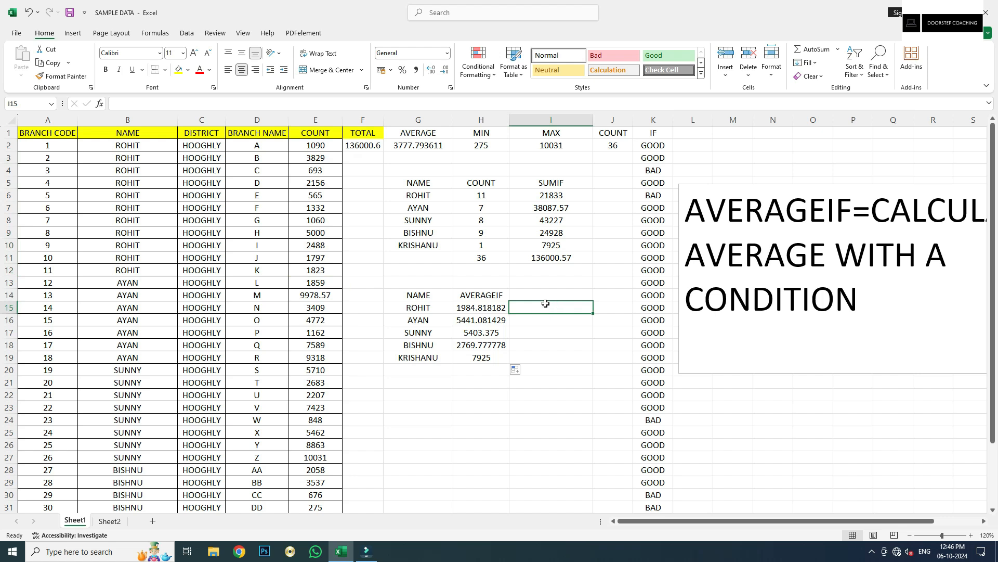
# Enter an AVERAGEIF in I15 using column E as both range and average range with a 1000 criterion
pyautogui.write('=AVERAGE(')
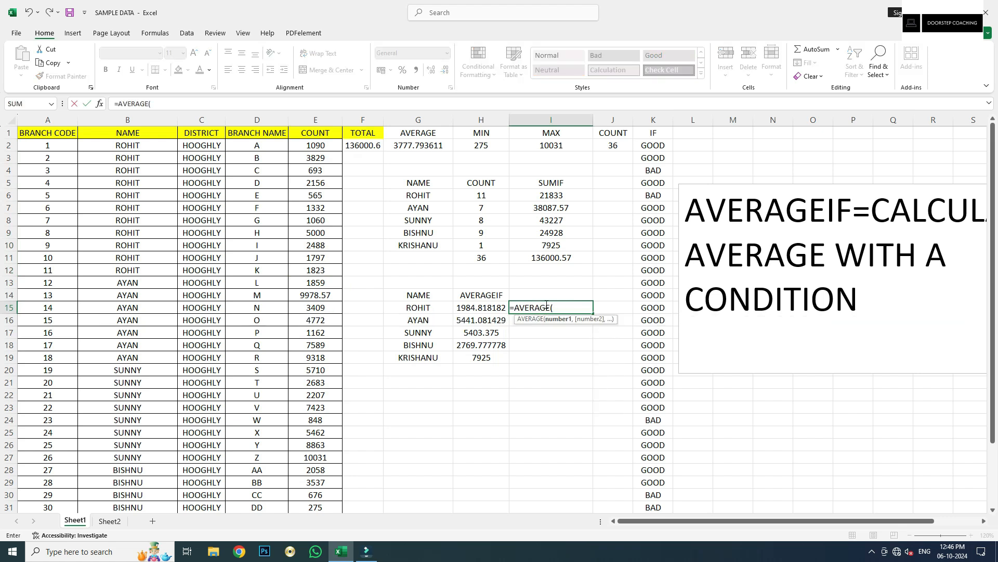
pyautogui.press('BackSpace')
pyautogui.write('I')
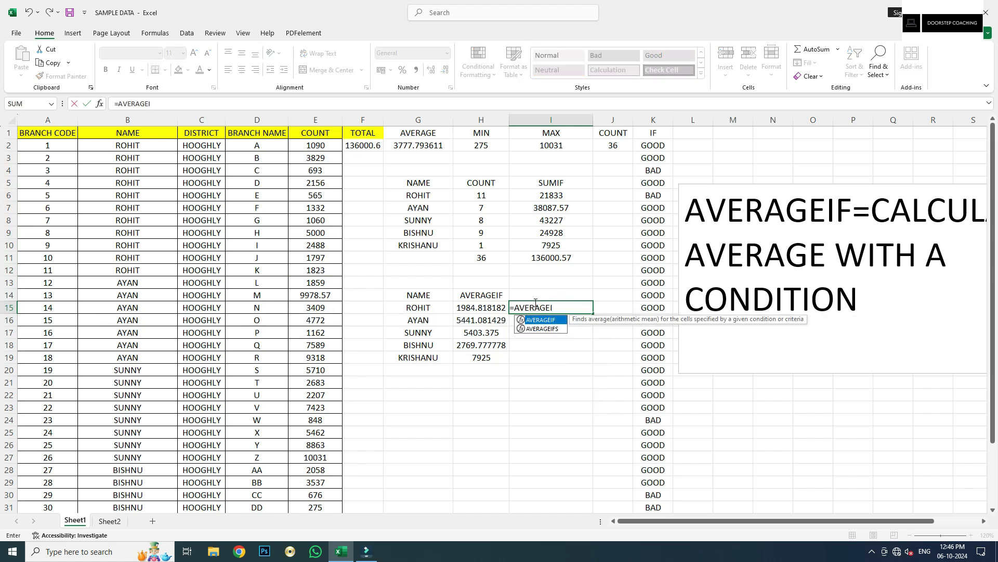
pyautogui.press('Tab')
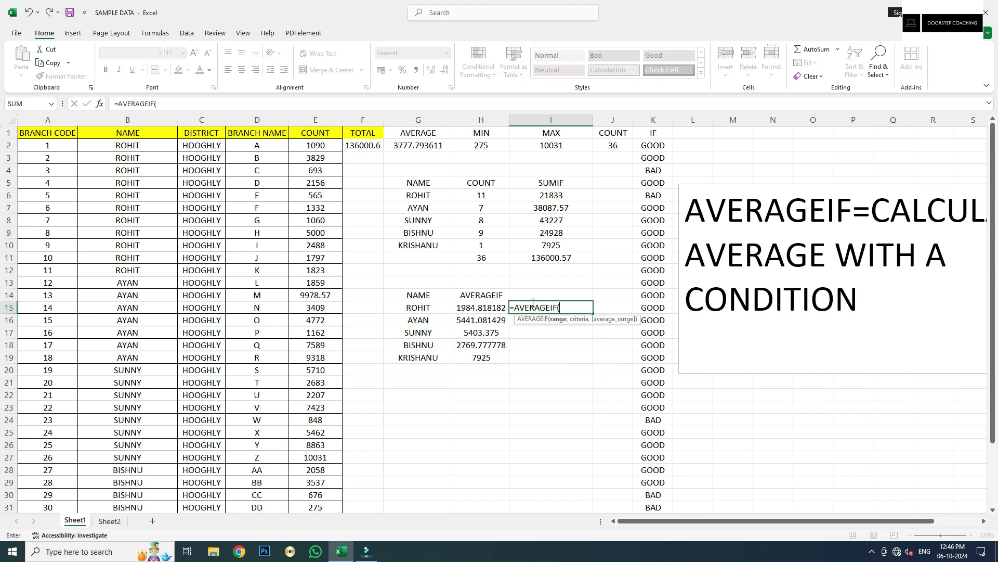
pyautogui.click(318, 120)
pyautogui.click(318, 120)
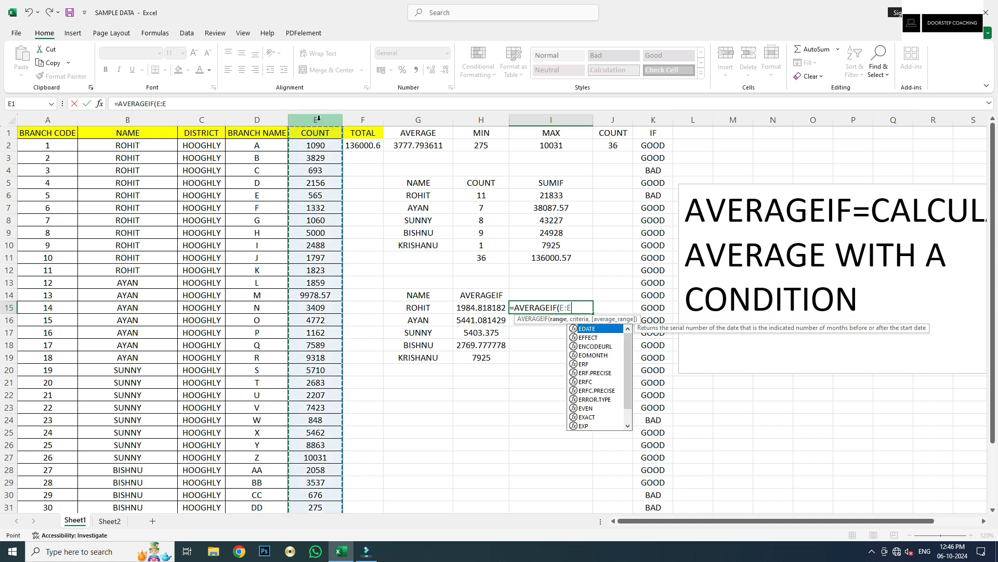
pyautogui.write(',".1')
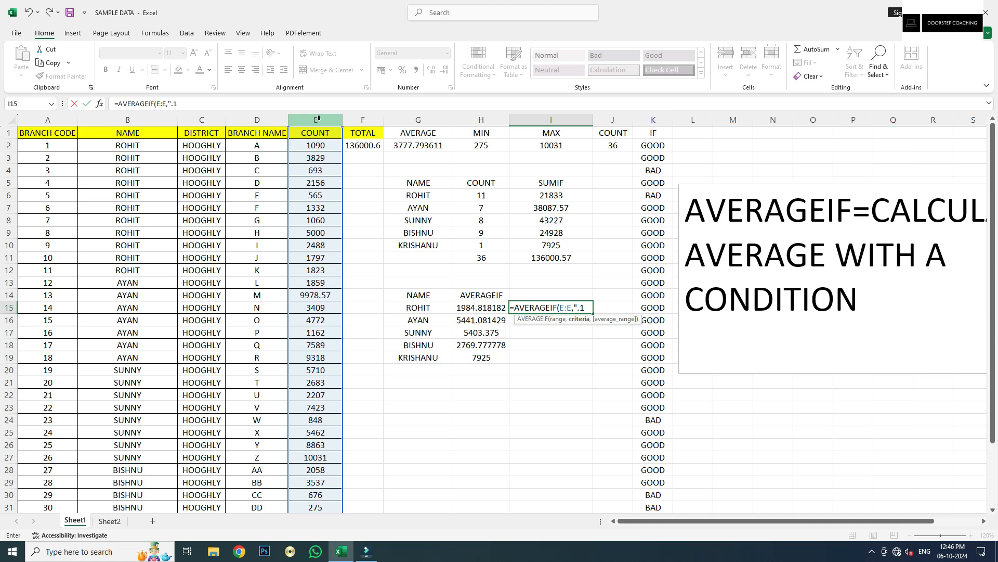
pyautogui.write('000')
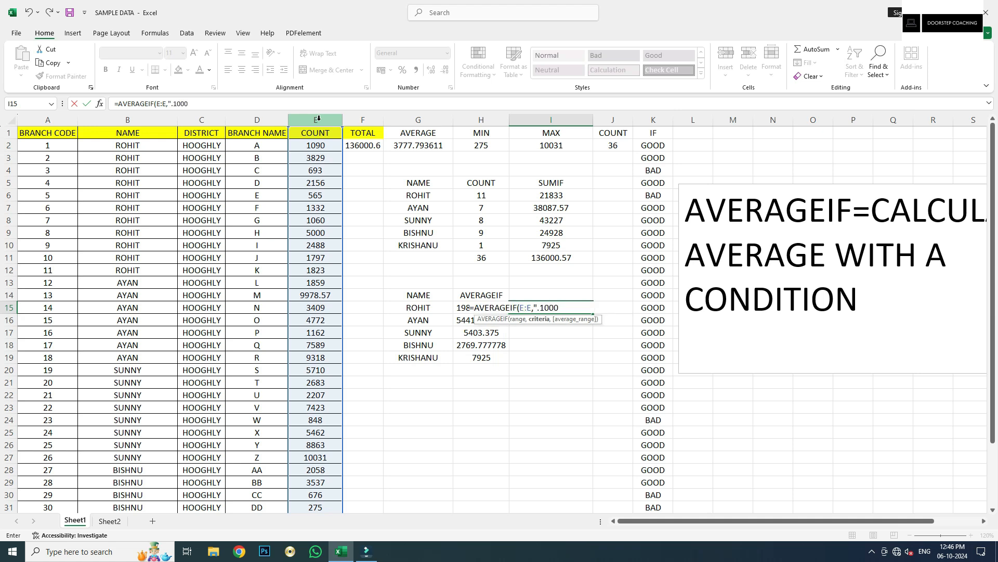
pyautogui.write('",')
pyautogui.click(321, 117)
pyautogui.press('Return')
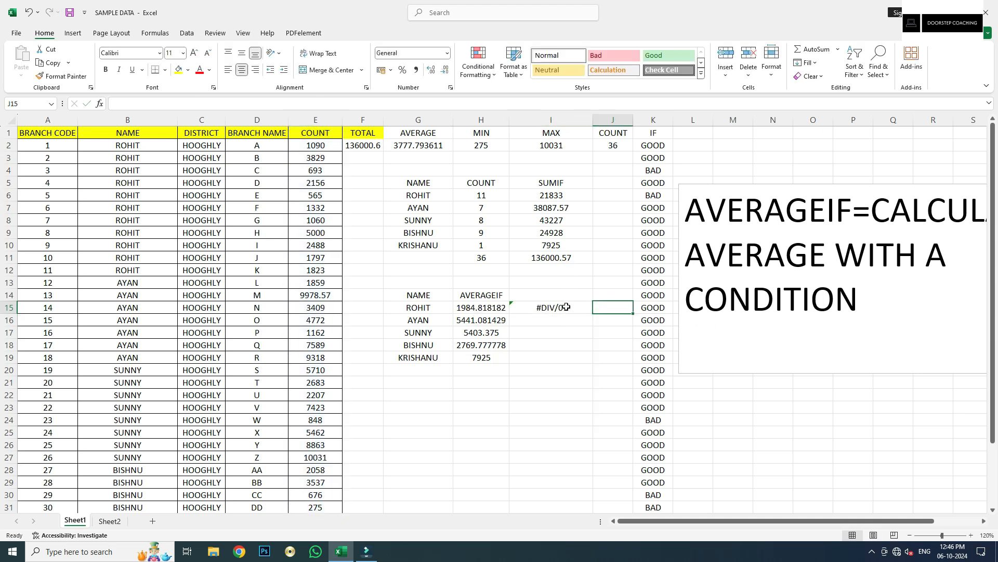
# Correct the I15 criterion to ">1000", so it returns 4288.502258
pyautogui.click(562, 304)
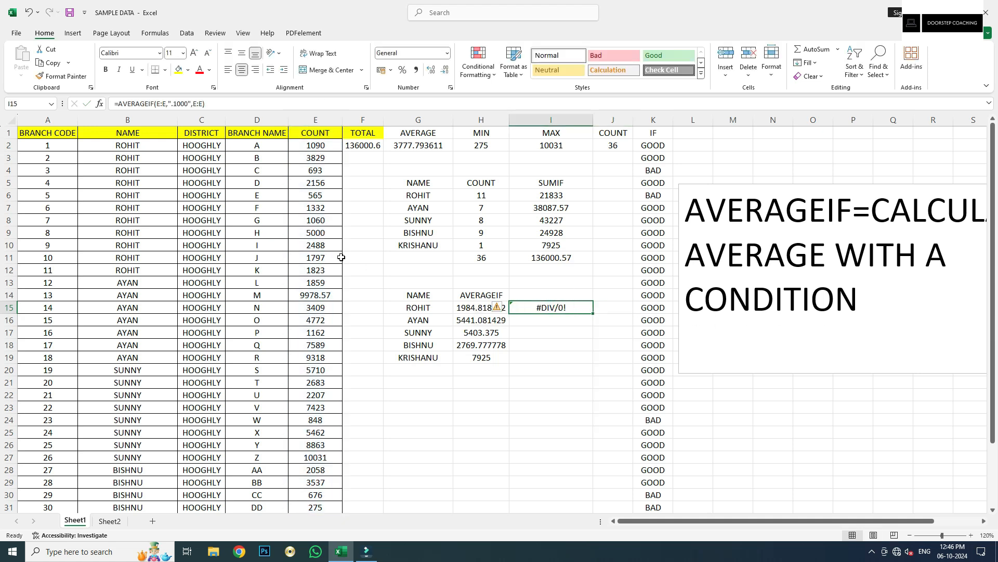
pyautogui.click(174, 103)
pyautogui.press('BackSpace')
pyautogui.write('>')
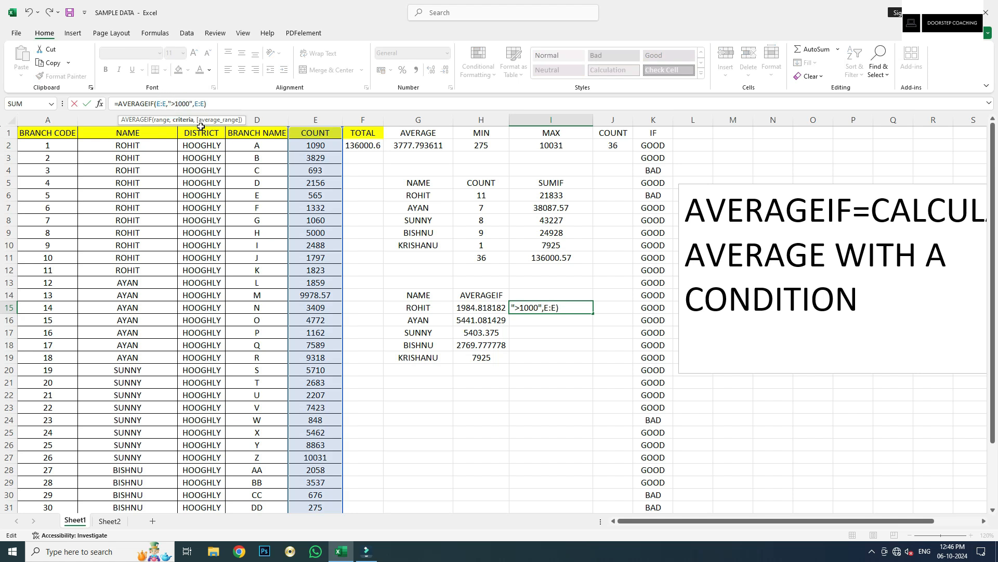
pyautogui.press('Return')
pyautogui.click(561, 299)
pyautogui.click(561, 308)
pyautogui.click(325, 144)
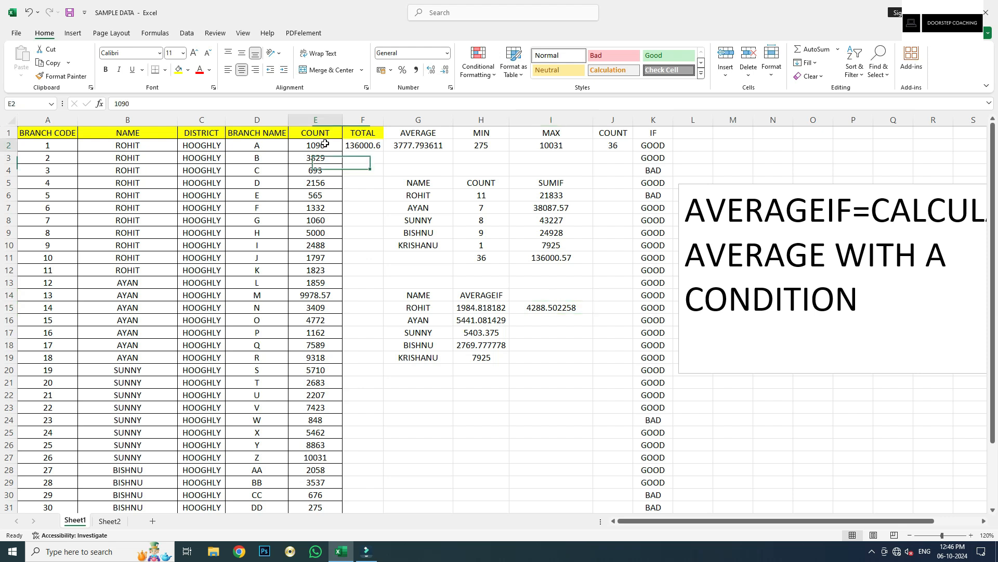
# Compare I15's conditional average with G2's plain AVERAGE and highlight its >1000 criterion
pyautogui.click(554, 307)
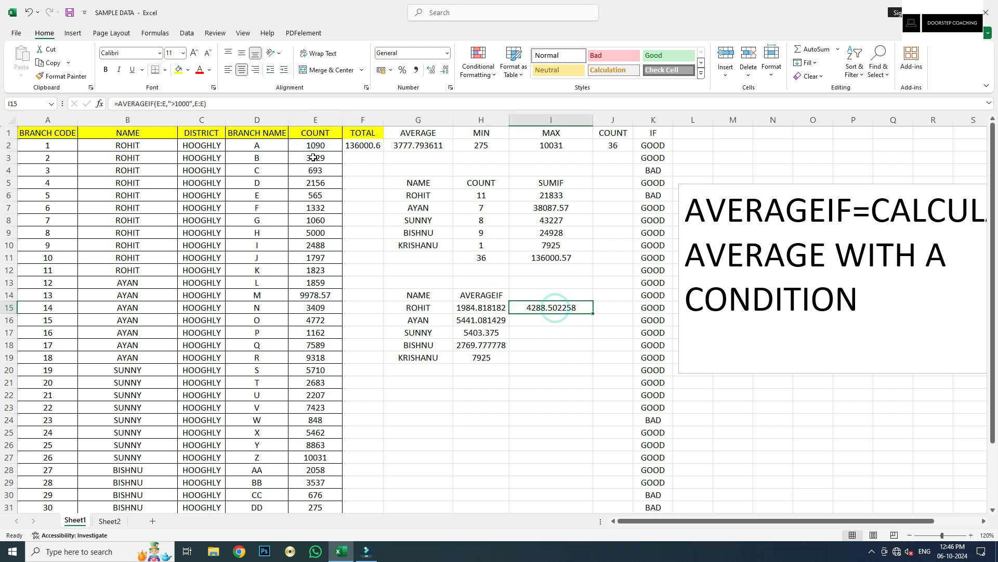
pyautogui.click(400, 148)
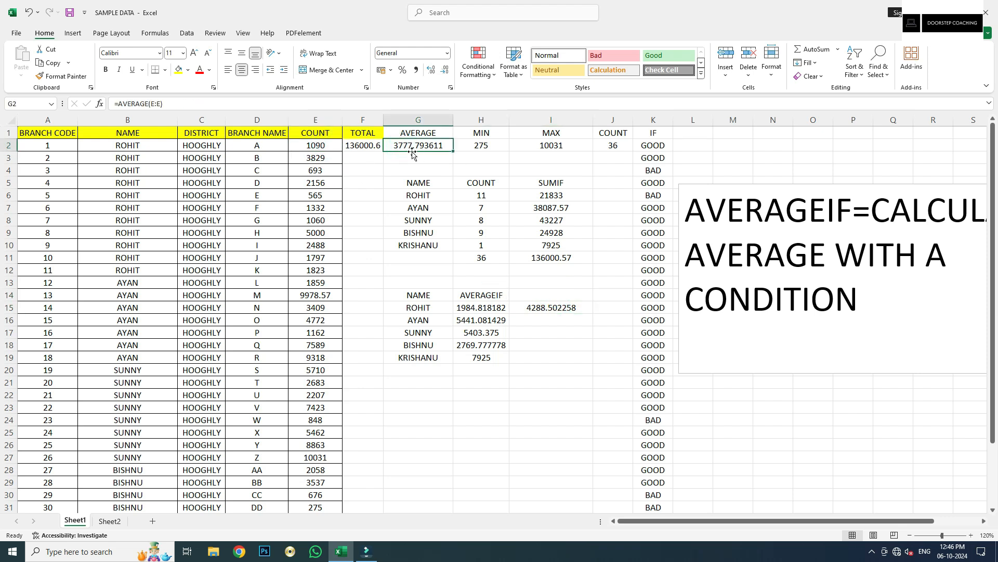
pyautogui.click(323, 145)
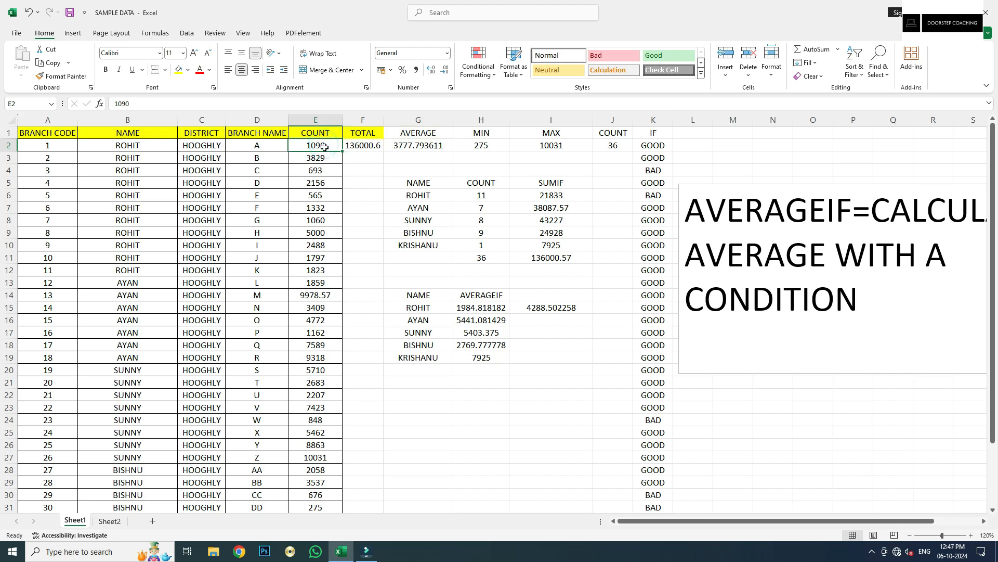
pyautogui.click(566, 309)
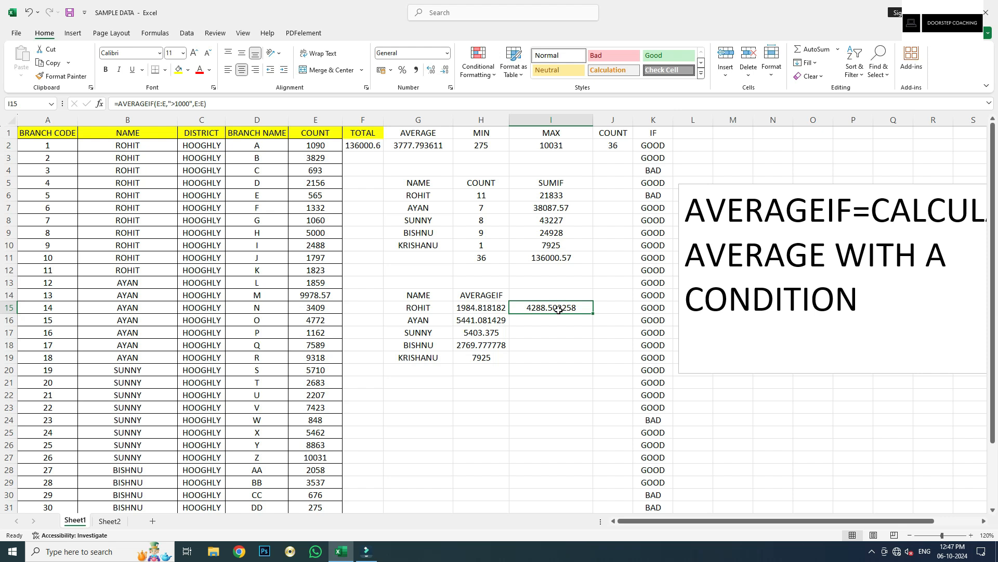
pyautogui.click(327, 146)
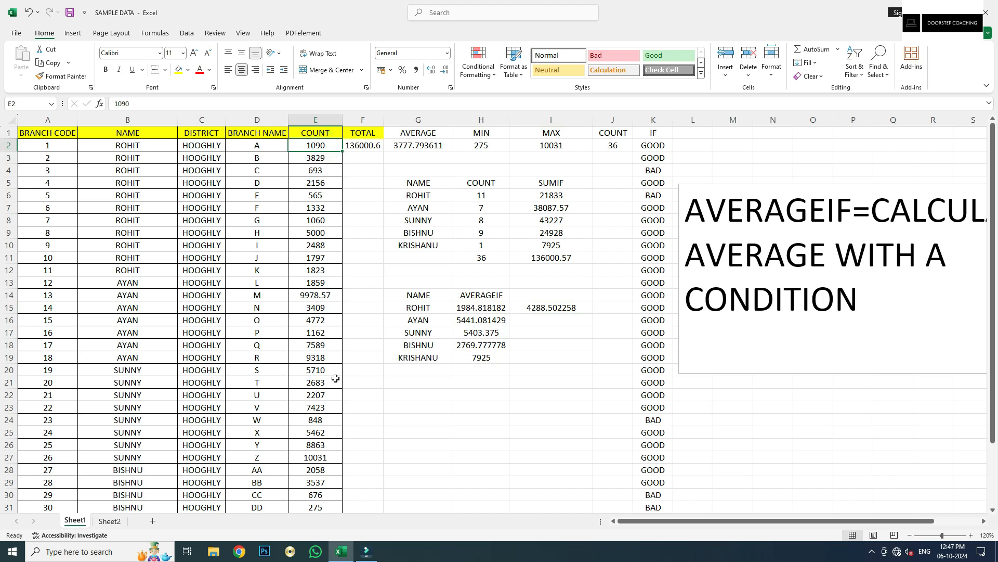
pyautogui.click(543, 311)
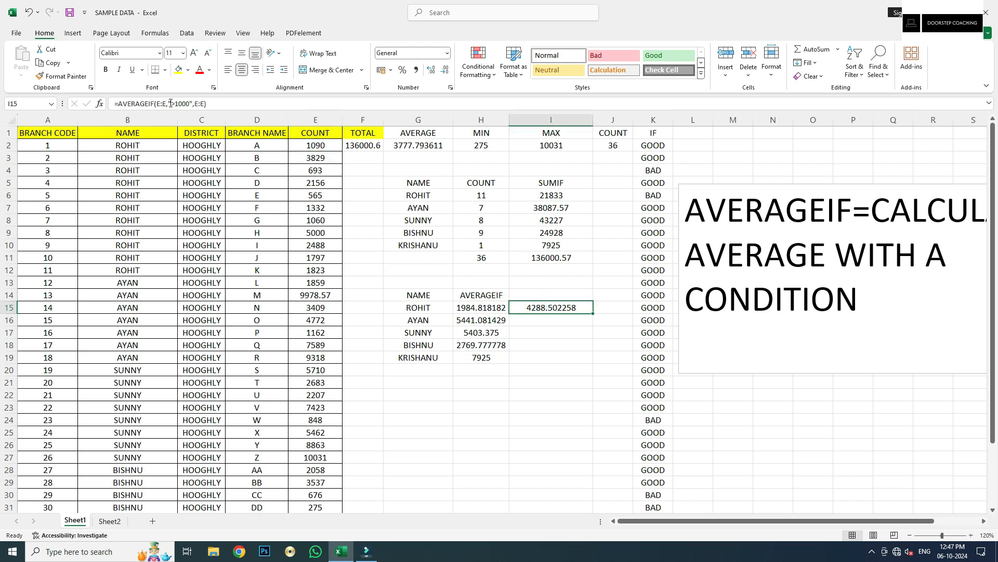
pyautogui.moveTo(168, 104); pyautogui.dragTo(195, 104)
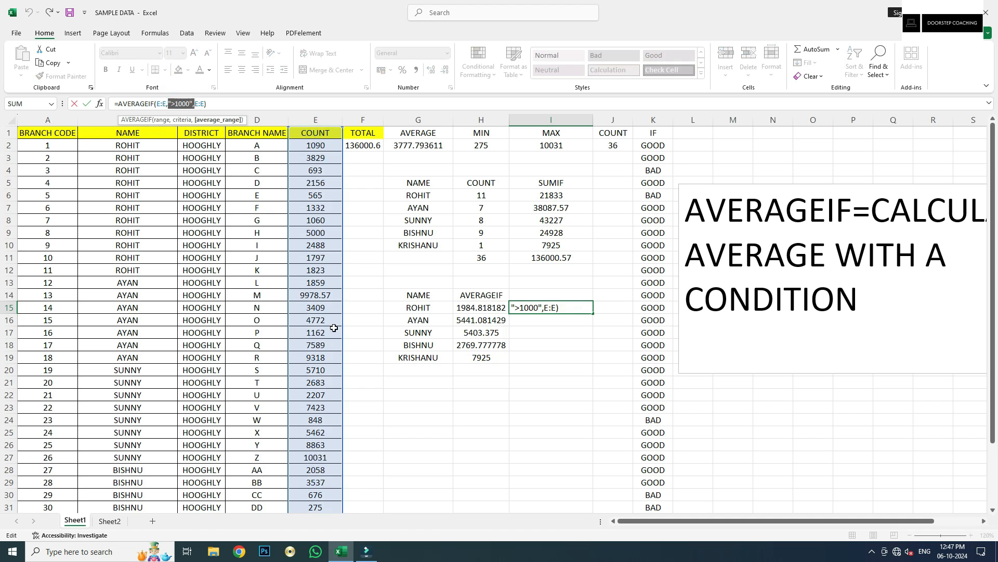
pyautogui.scroll(-3, 334, 327)
pyautogui.scroll(3, 333, 327)
pyautogui.press('Tab')
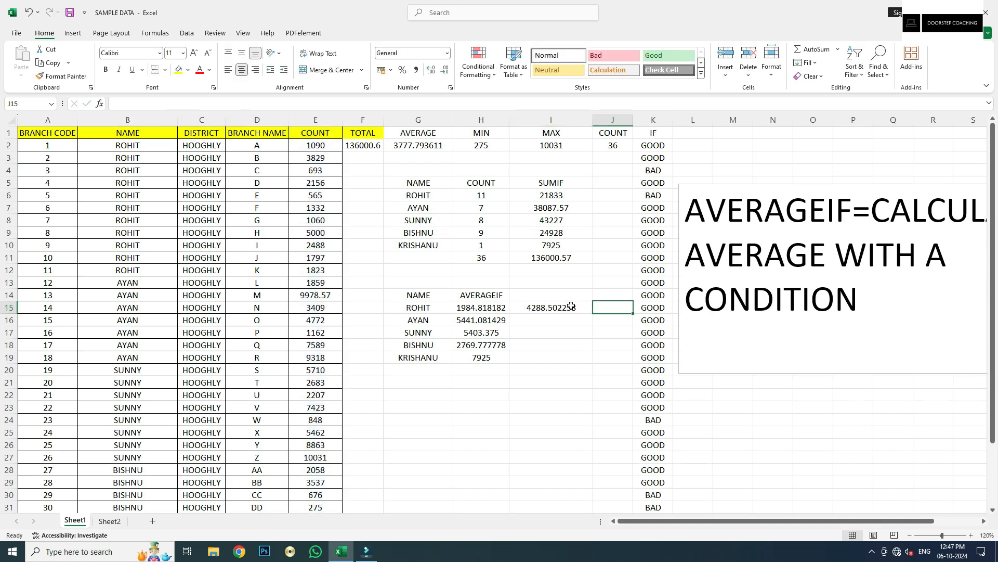
# Inspect the COUNT column once more, then delete the formula from I15
pyautogui.click(571, 307)
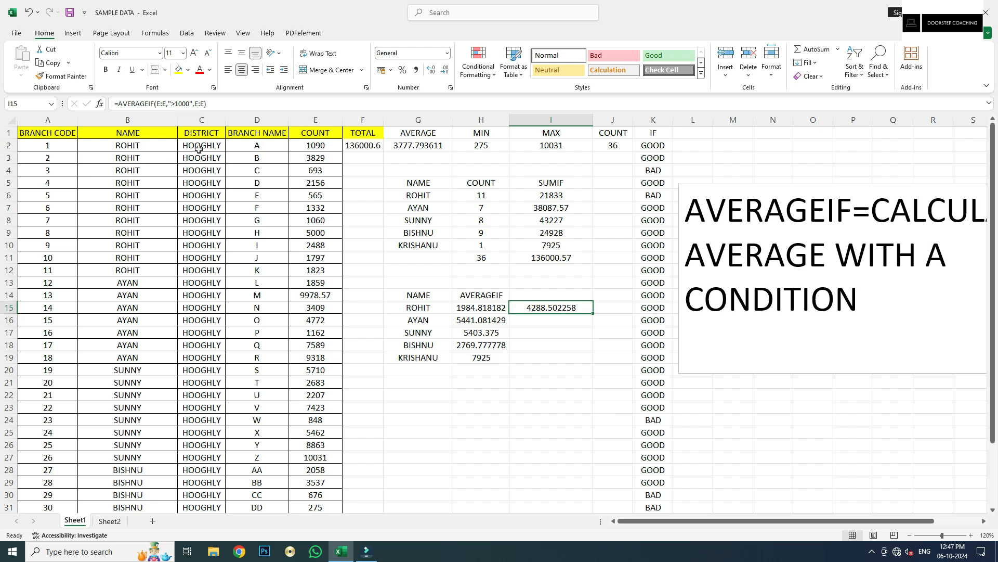
pyautogui.click(316, 119)
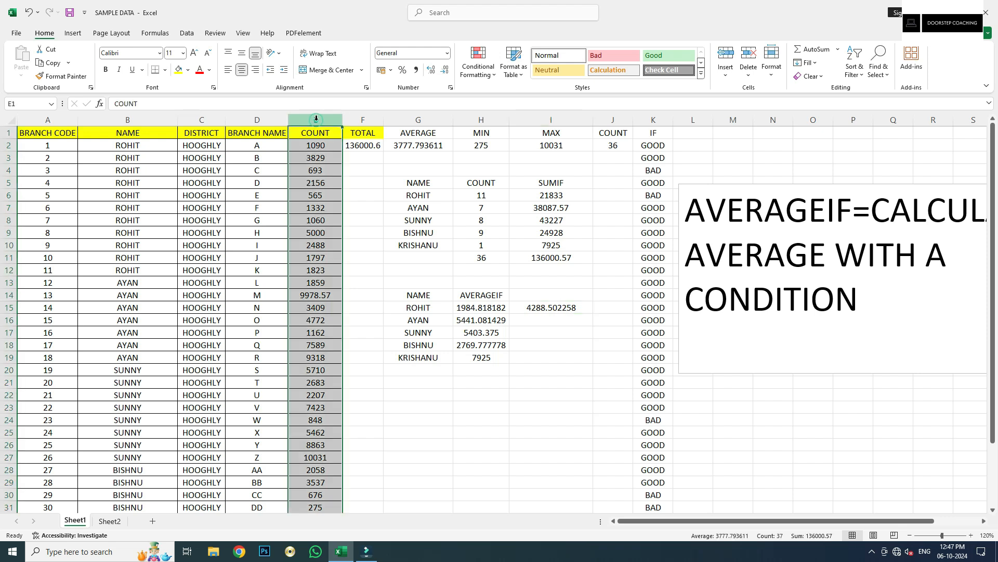
pyautogui.click(553, 308)
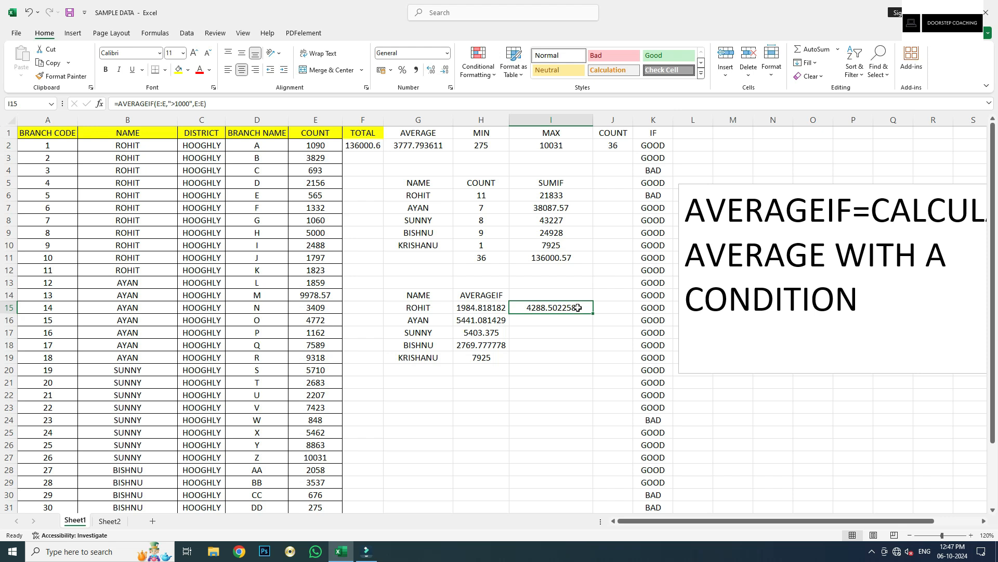
pyautogui.click(325, 120)
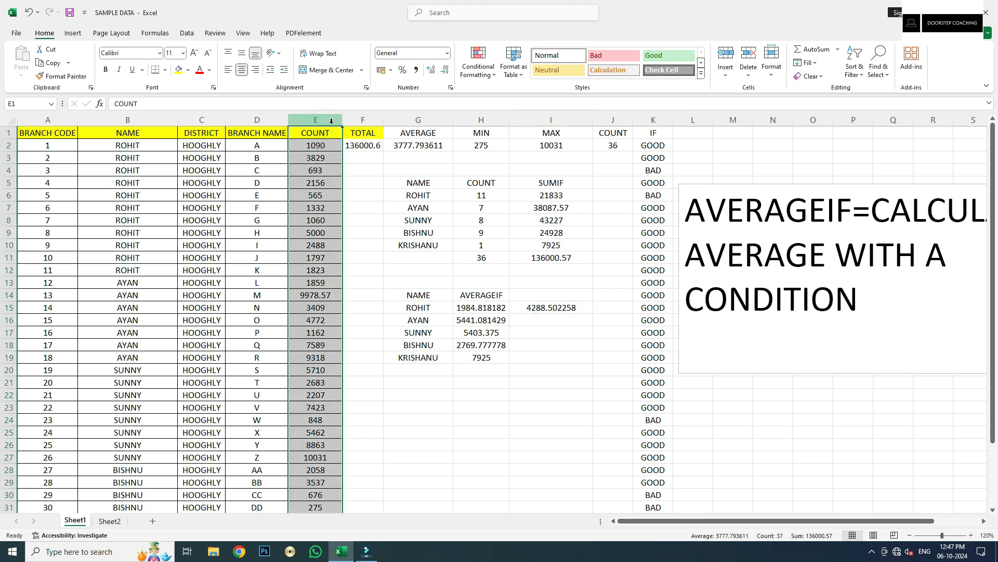
pyautogui.click(539, 305)
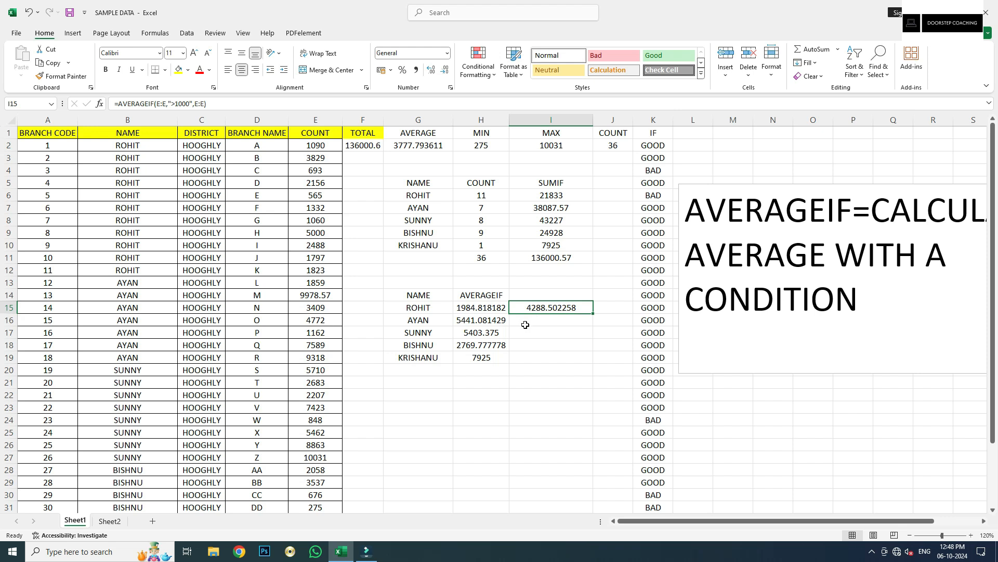
pyautogui.press('Delete')
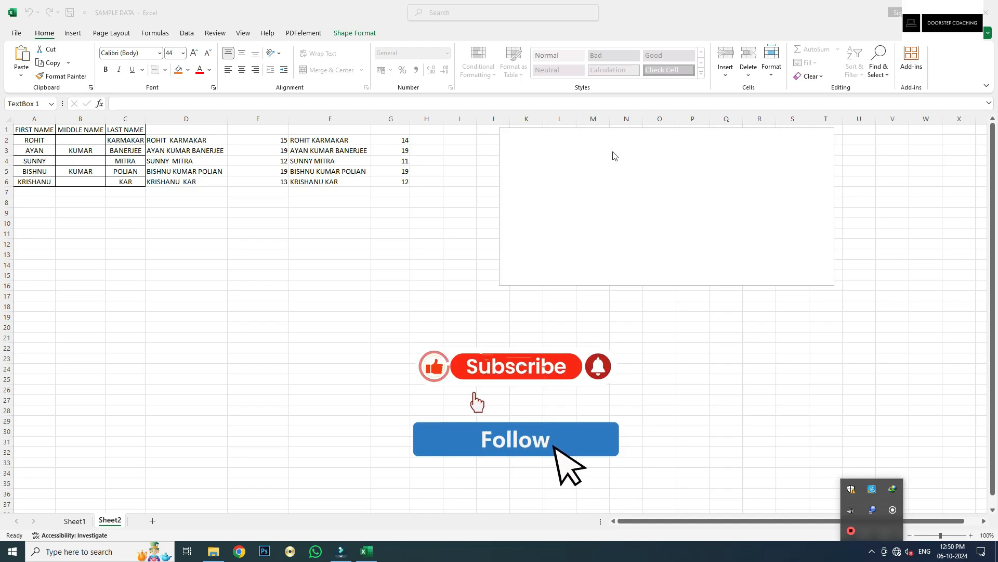
# Type 'CONCATENATE/CONCAT/&' into the empty text box and widen it
pyautogui.click(614, 156)
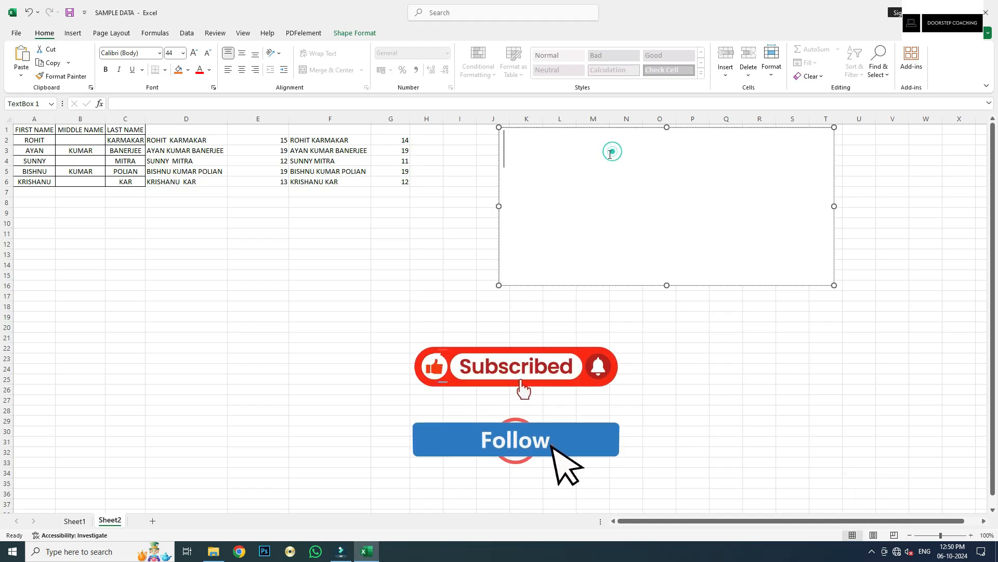
pyautogui.write('CONCA')
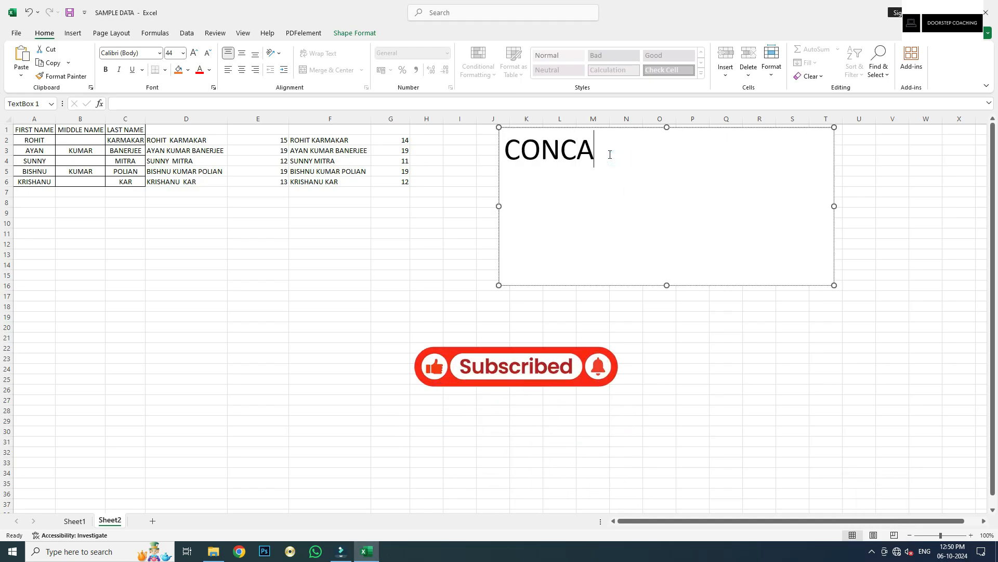
pyautogui.write('TENATE')
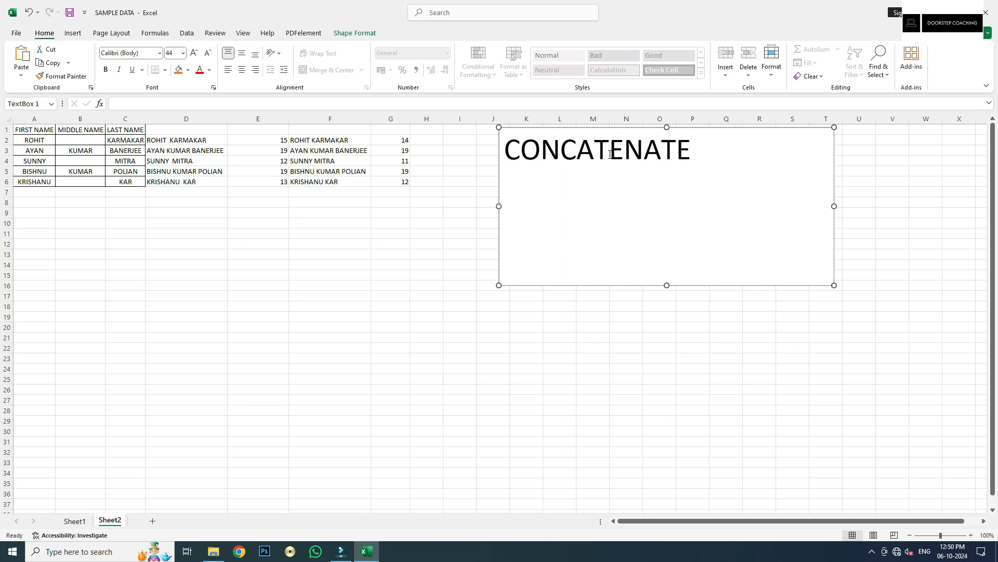
pyautogui.write('/CONC')
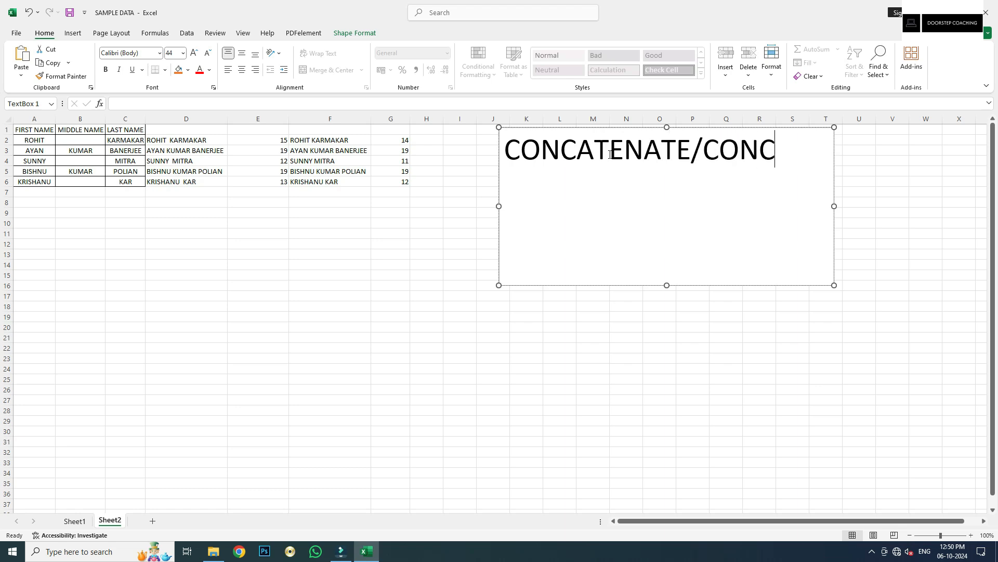
pyautogui.write('AT/&')
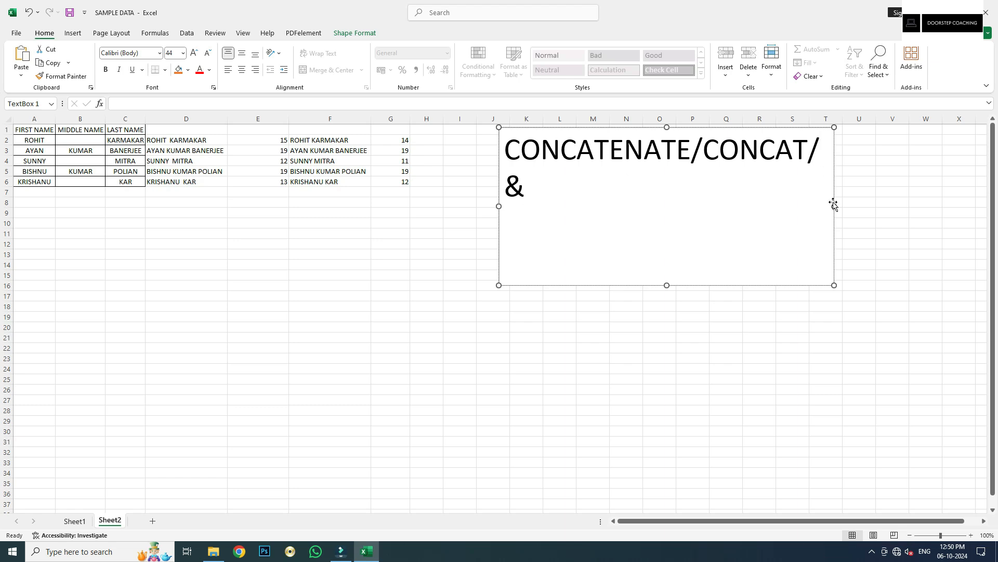
pyautogui.moveTo(833, 206); pyautogui.dragTo(852, 205)
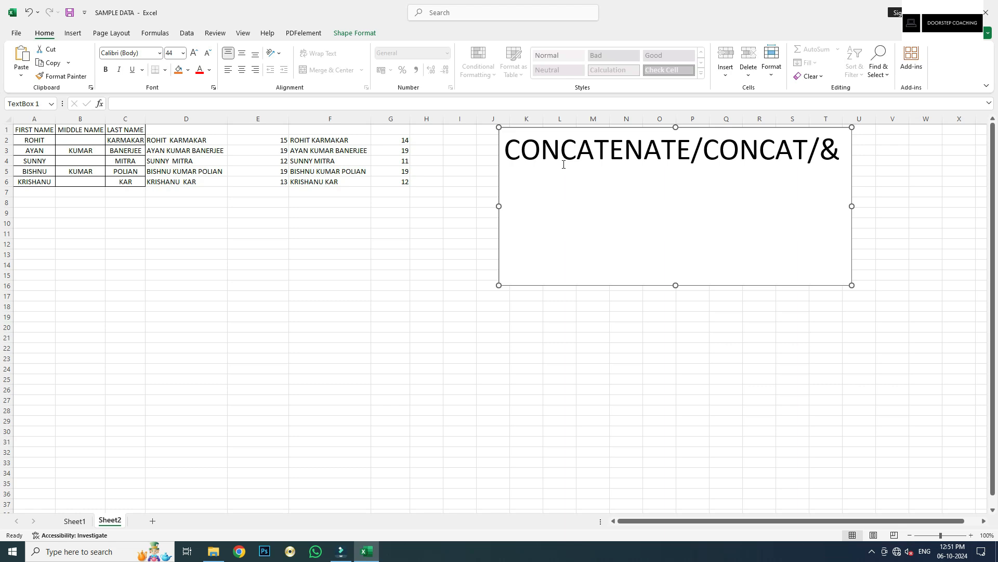
pyautogui.click(554, 218)
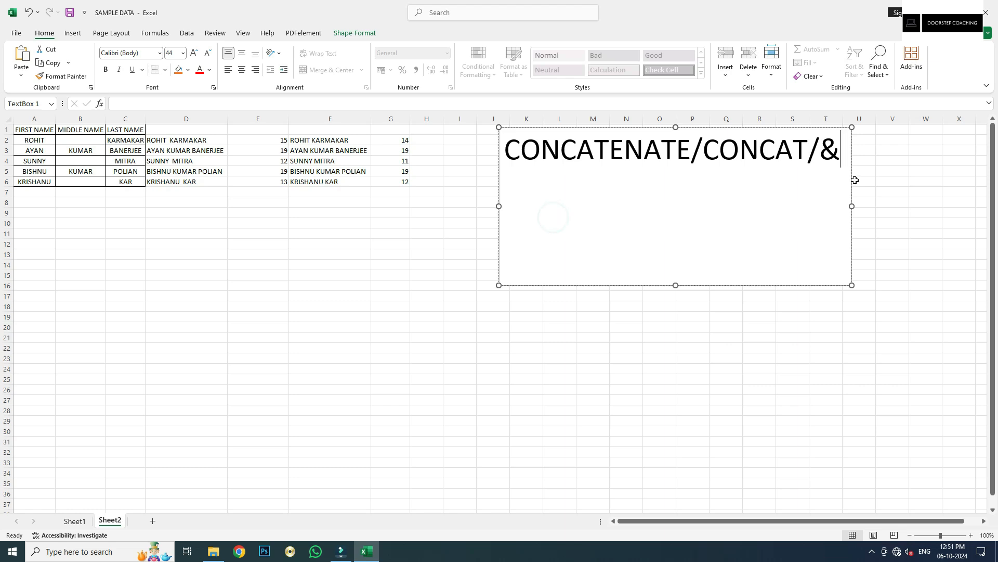
pyautogui.press('Left')
pyautogui.press('Left')
pyautogui.press('Left')
pyautogui.press('Left')
pyautogui.press('Left')
pyautogui.press('Left')
pyautogui.press('Left')
pyautogui.press('Left')
pyautogui.press('Left')
pyautogui.press('Left')
pyautogui.press('Left')
pyautogui.press('Left')
pyautogui.press('Left')
pyautogui.press('Left')
pyautogui.press('Left')
pyautogui.press('Left')
pyautogui.press('Left')
pyautogui.write('=')
# Add a second line reading '=JOINS TEXTS FROM MULTIPLE CELLS'
pyautogui.click(838, 150)
pyautogui.press('Return')
pyautogui.write('=JOIN')
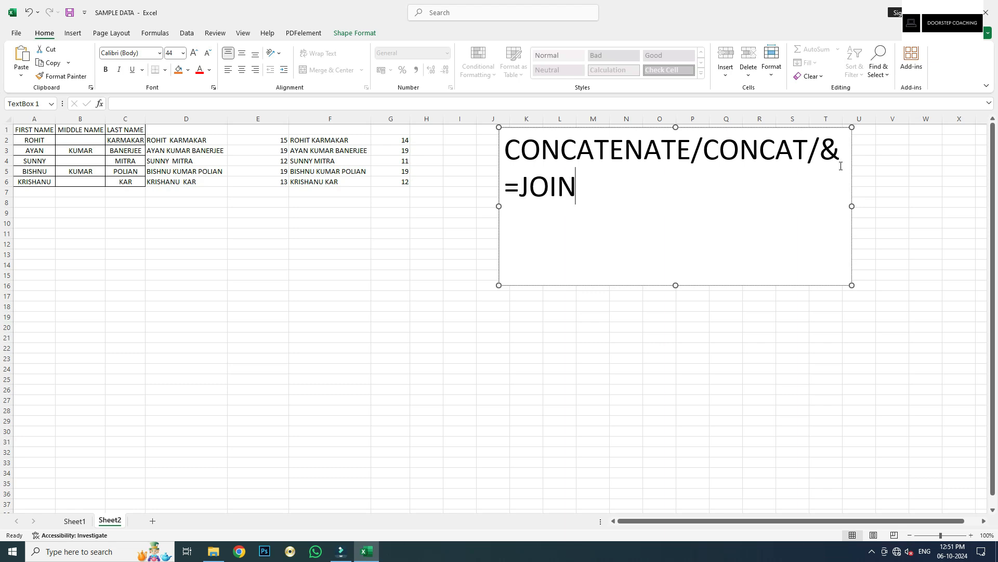
pyautogui.write('S TEXTS I')
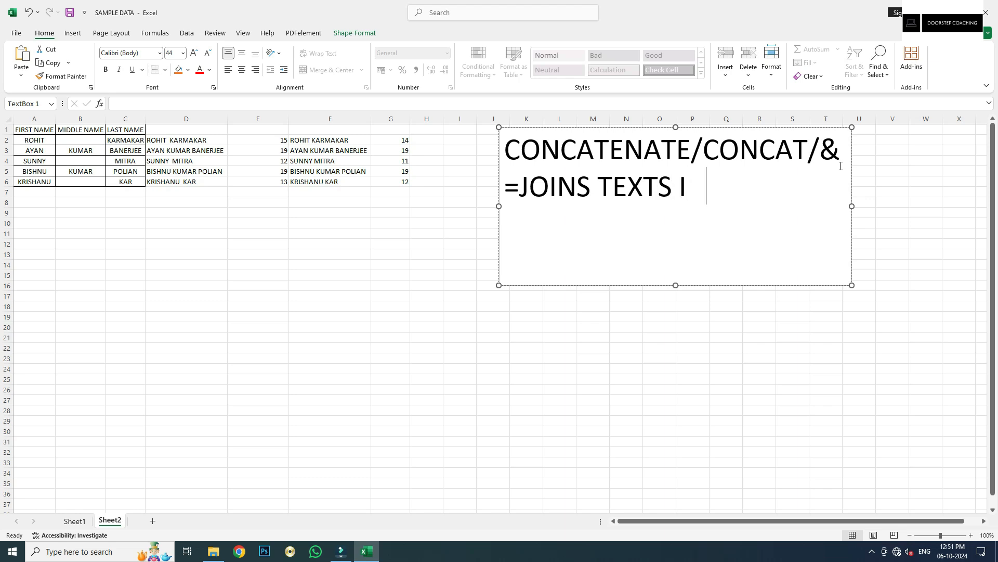
pyautogui.press('BackSpace')
pyautogui.write('FROM MULTI')
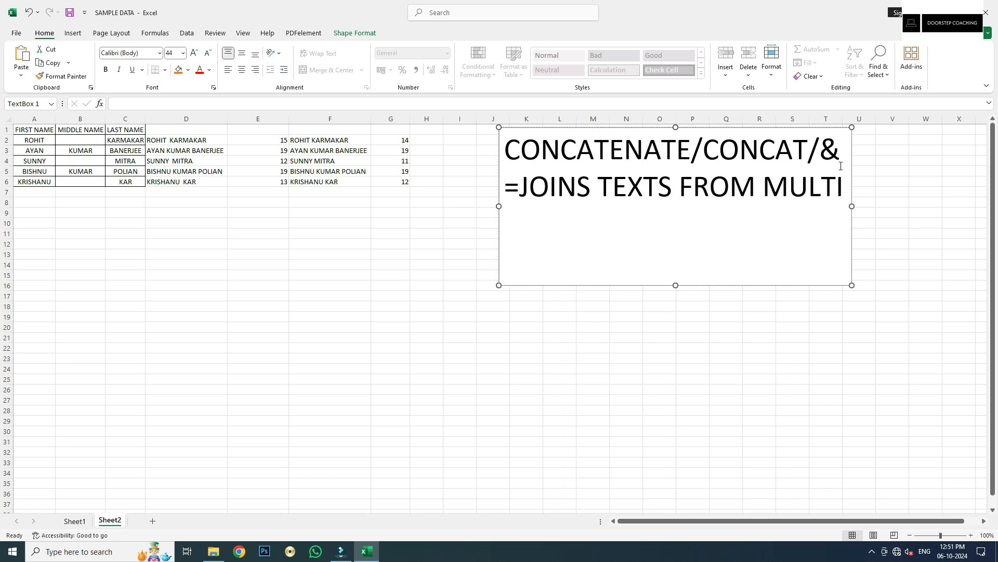
pyautogui.write('PLE CELLS')
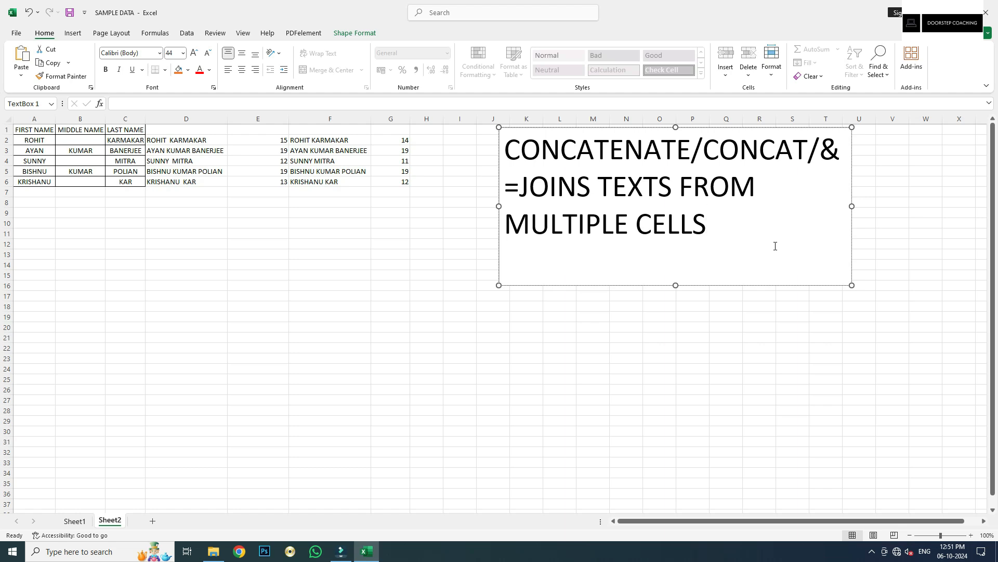
# Leave the text box and clear the old joined names and lengths from D2:G6
pyautogui.click(47, 130)
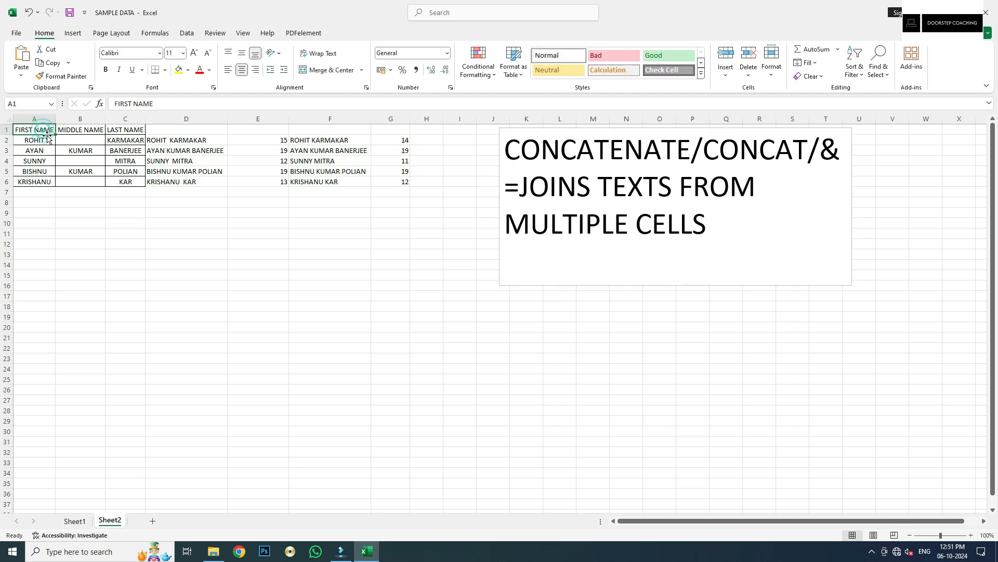
pyautogui.click(99, 129)
pyautogui.click(132, 131)
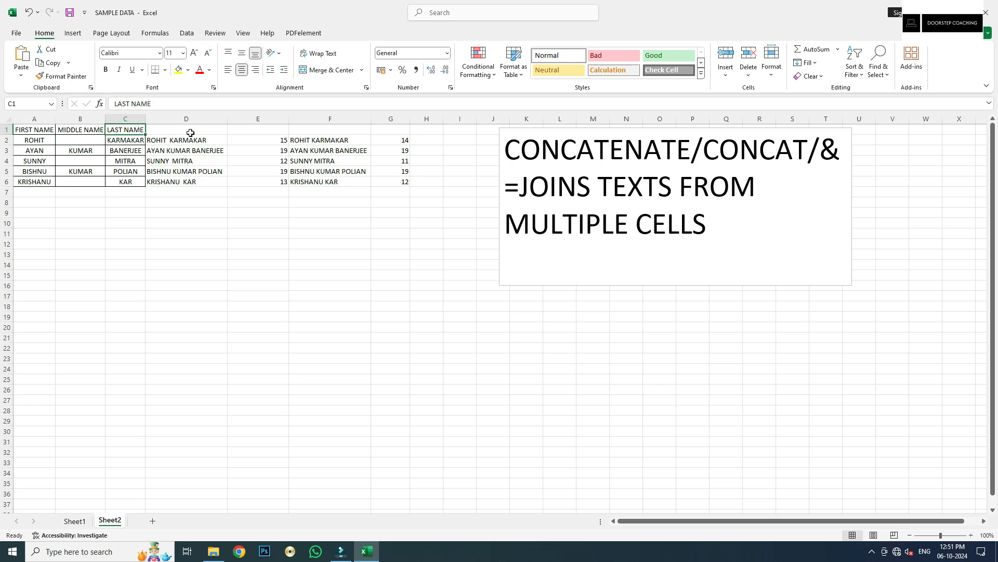
pyautogui.moveTo(183, 141); pyautogui.dragTo(403, 181)
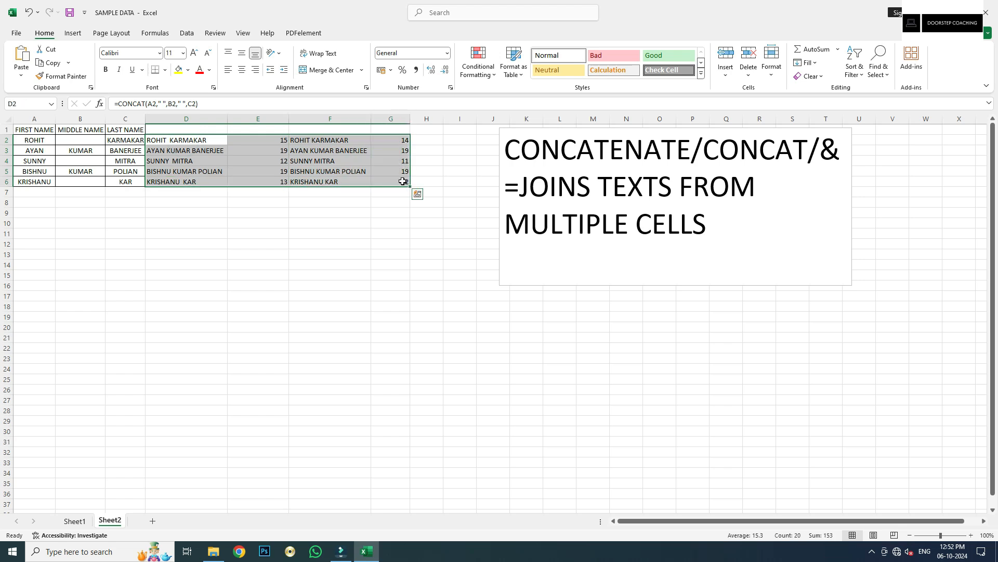
pyautogui.press('Delete')
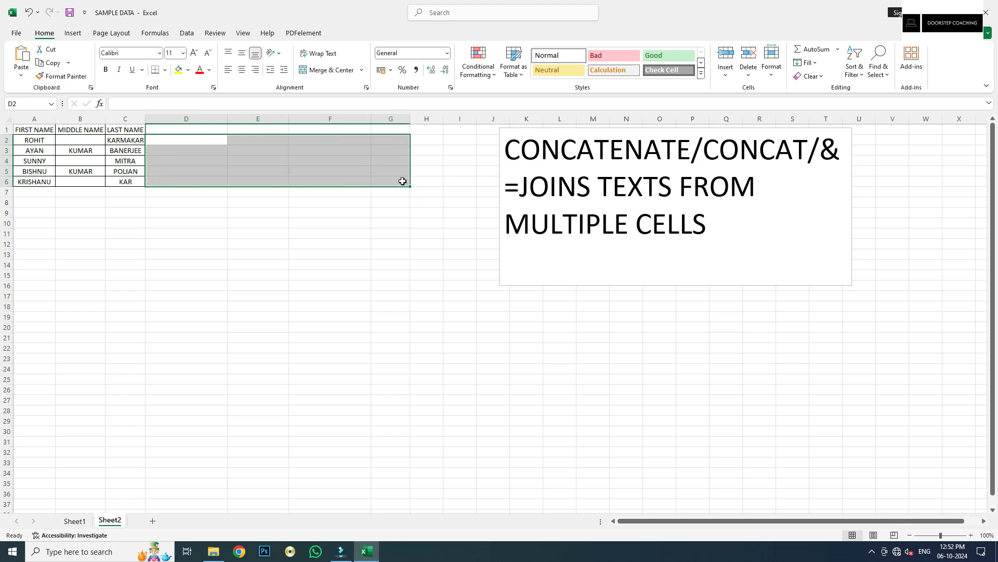
pyautogui.click(183, 137)
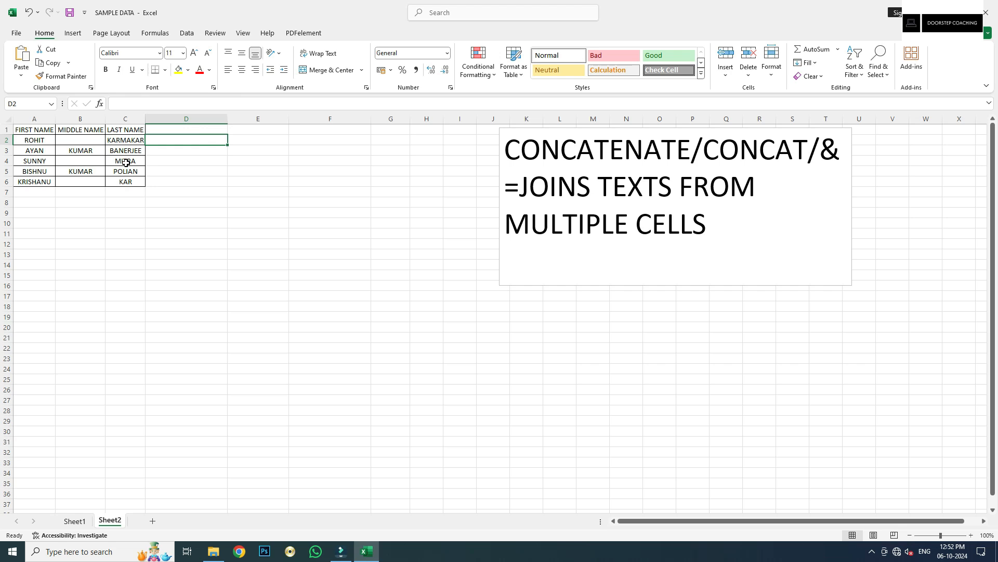
pyautogui.click(32, 140)
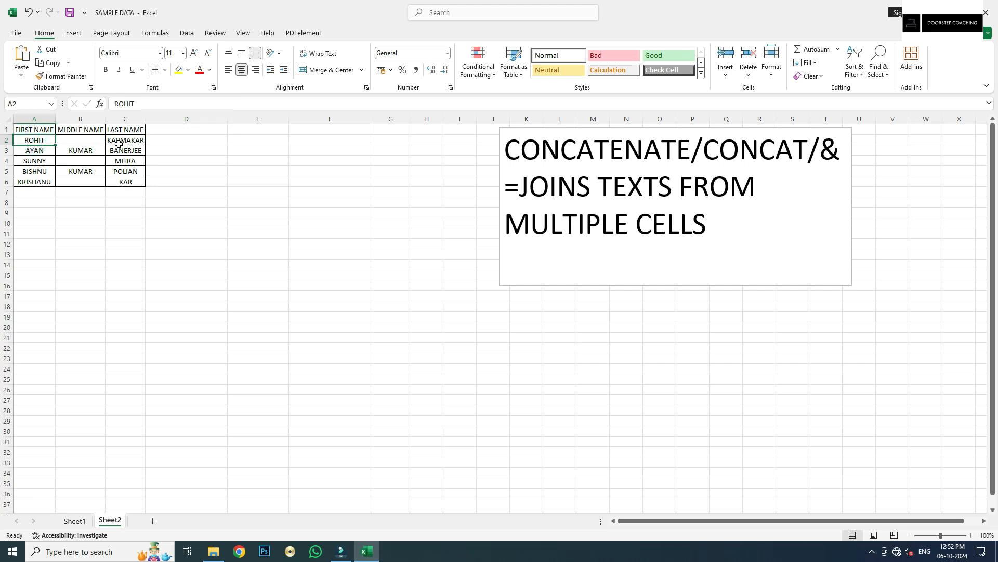
pyautogui.click(89, 141)
pyautogui.click(132, 138)
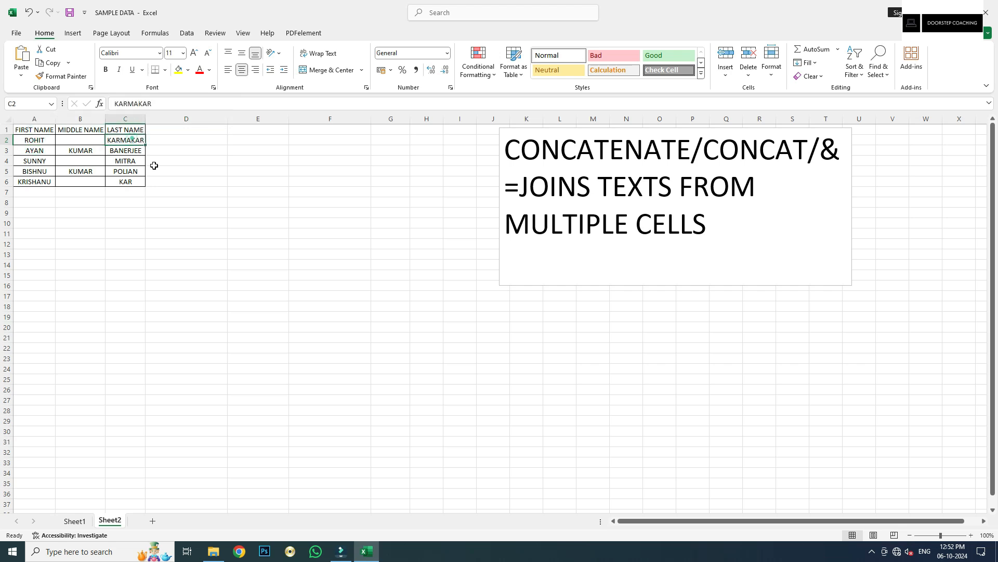
pyautogui.click(42, 151)
pyautogui.click(71, 152)
pyautogui.click(137, 141)
pyautogui.click(204, 141)
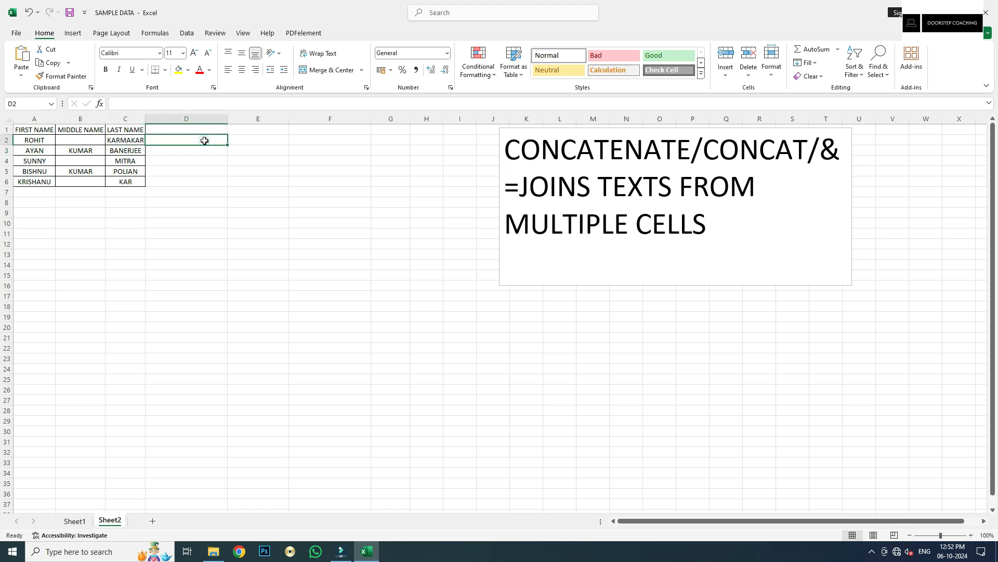
# Enter the header NAME in cell D1
pyautogui.click(200, 129)
pyautogui.write('NAM')
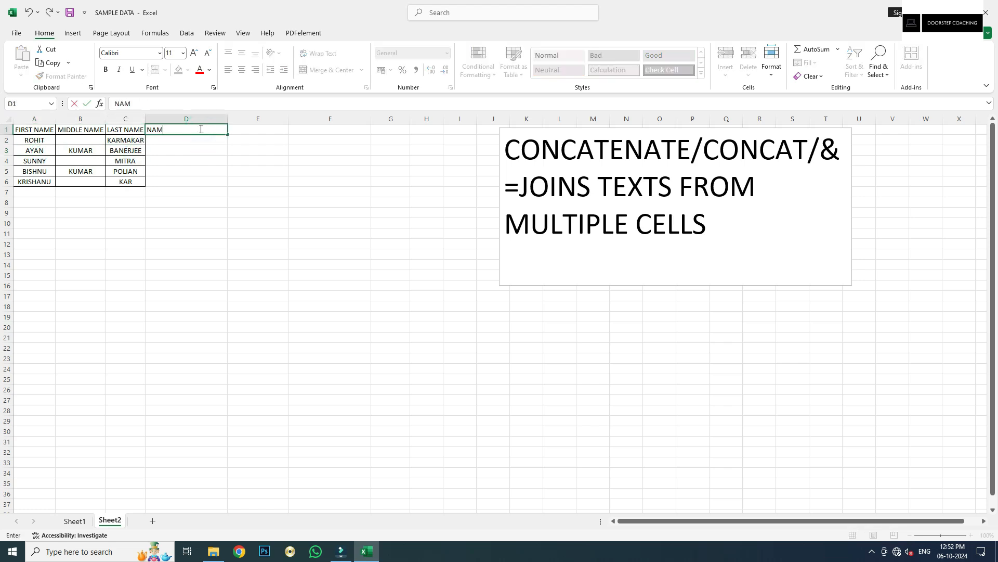
pyautogui.write('E')
pyautogui.press('Tab')
# Enter =CONCATENATE(A2,B2,C2) in D2 to join the three name parts
pyautogui.click(198, 146)
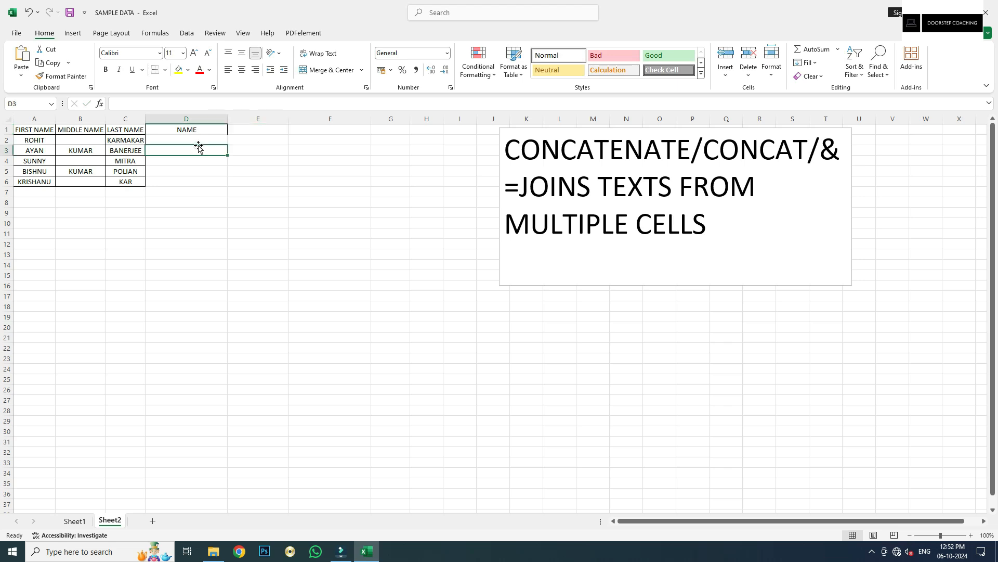
pyautogui.click(199, 141)
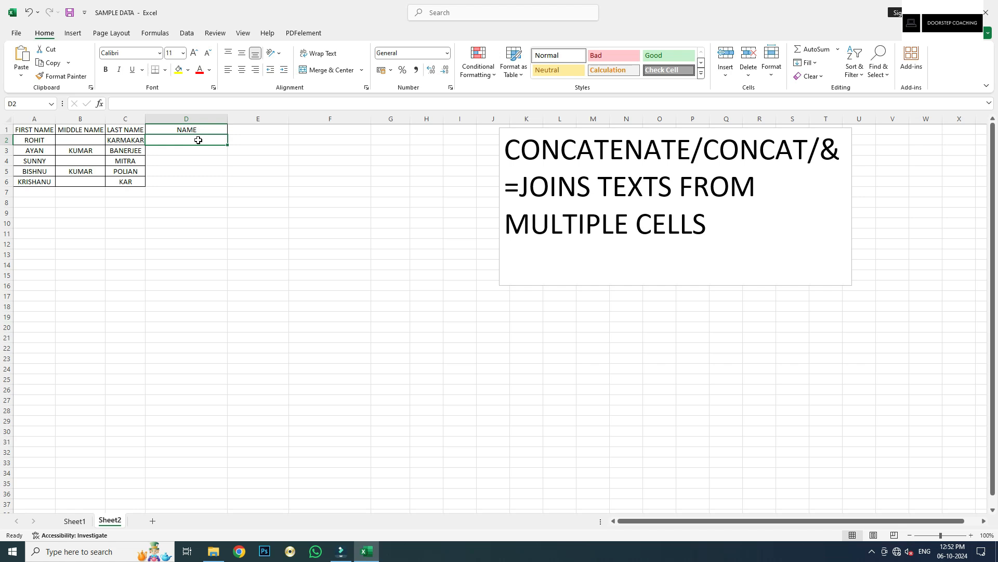
pyautogui.write('=CONCATE')
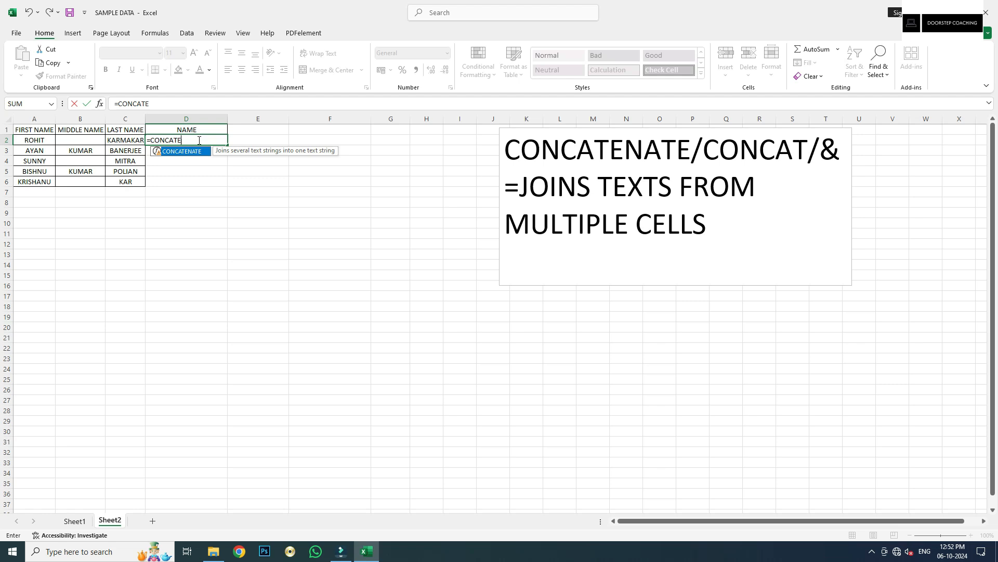
pyautogui.press('Tab')
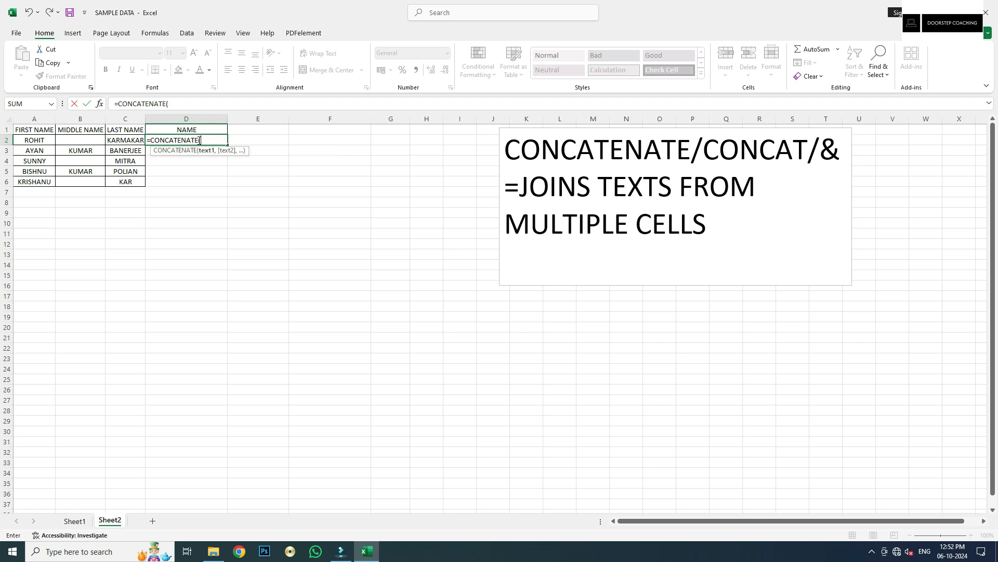
pyautogui.press('Left')
pyautogui.press('Left')
pyautogui.press('Left')
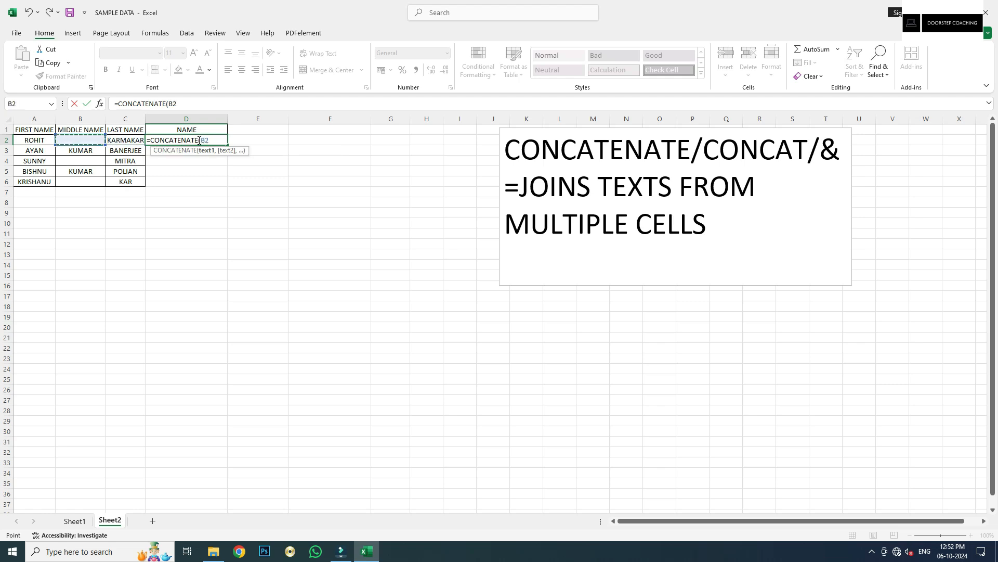
pyautogui.write(',')
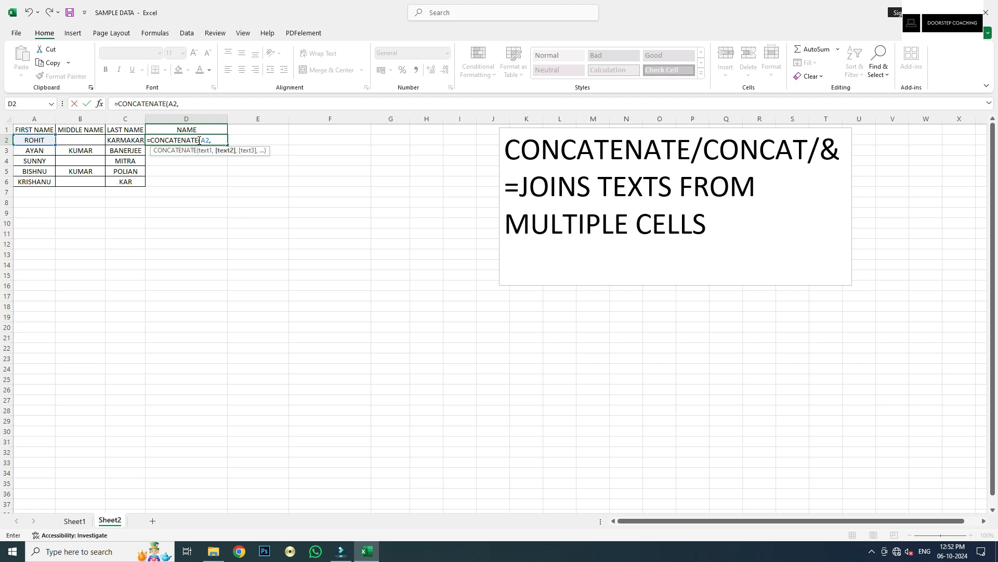
pyautogui.press('Left')
pyautogui.press('Left')
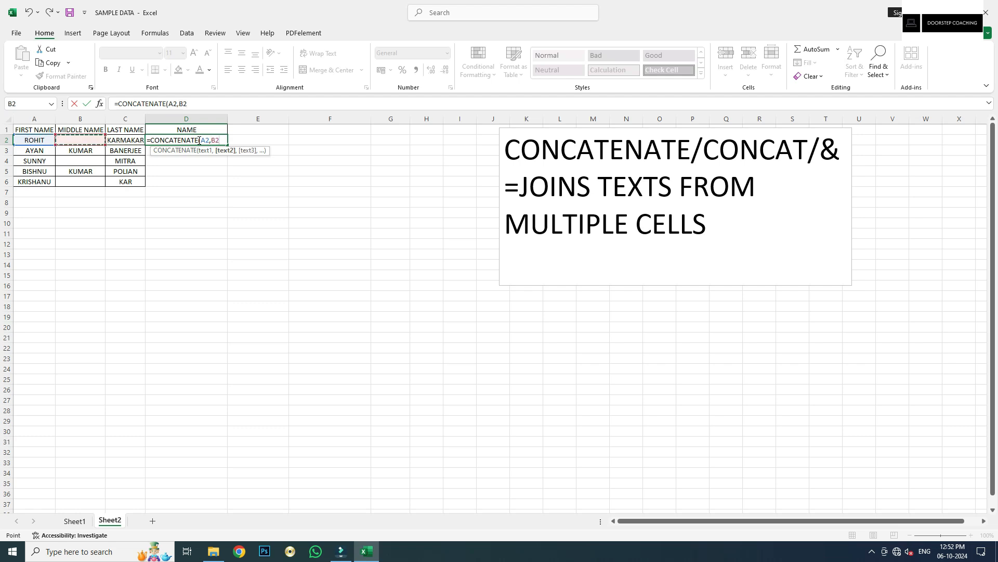
pyautogui.write(',')
pyautogui.press('Left')
pyautogui.press('Left')
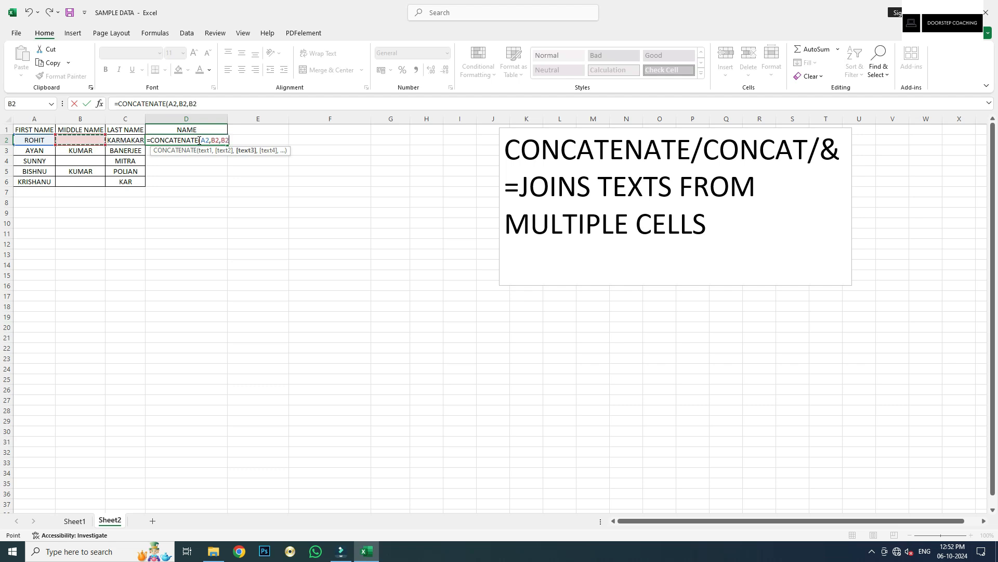
pyautogui.press('Right')
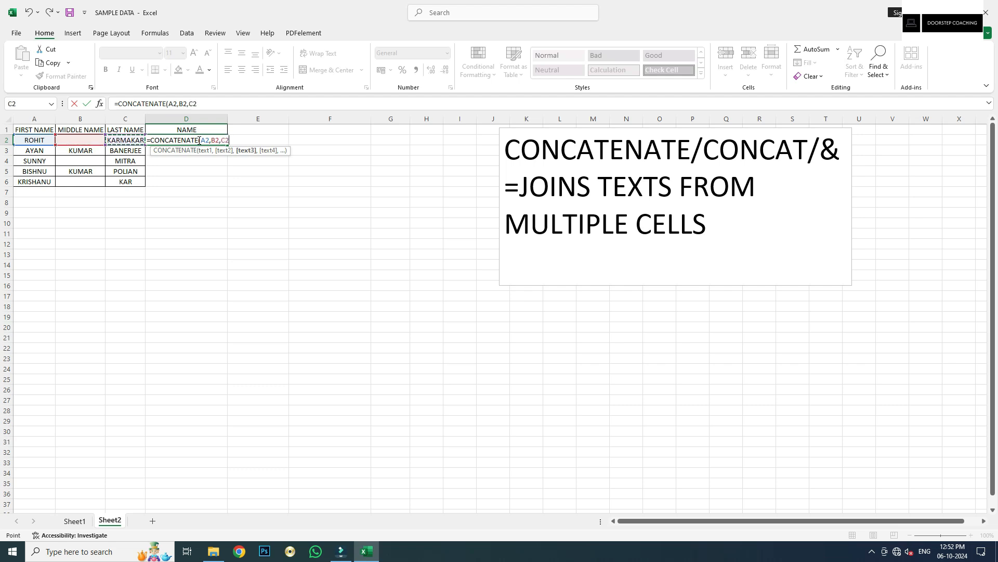
pyautogui.press('Tab')
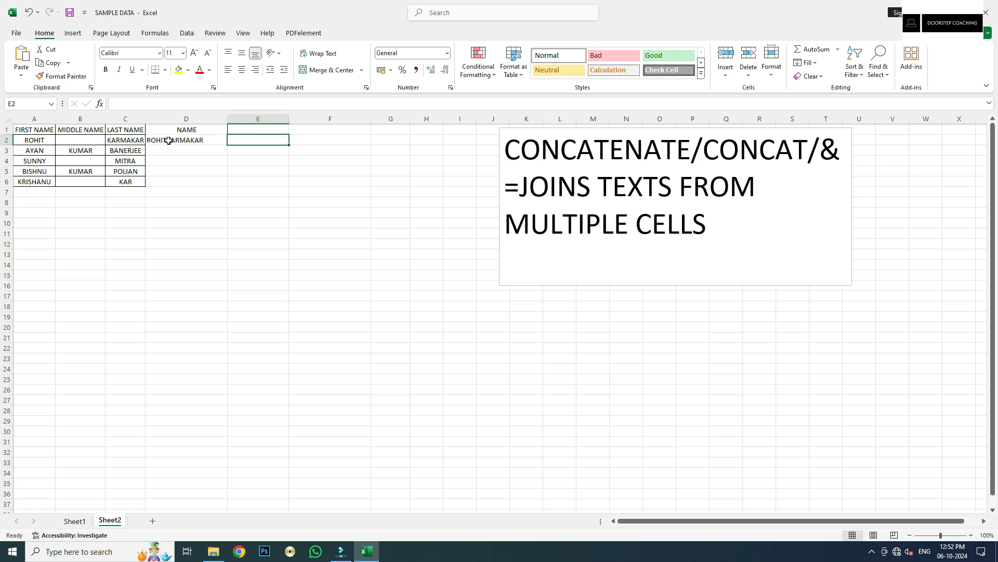
# Change D2 to =CONCATENATE(A2," ",B2," ",C2) so spaces separate the names
pyautogui.click(182, 140)
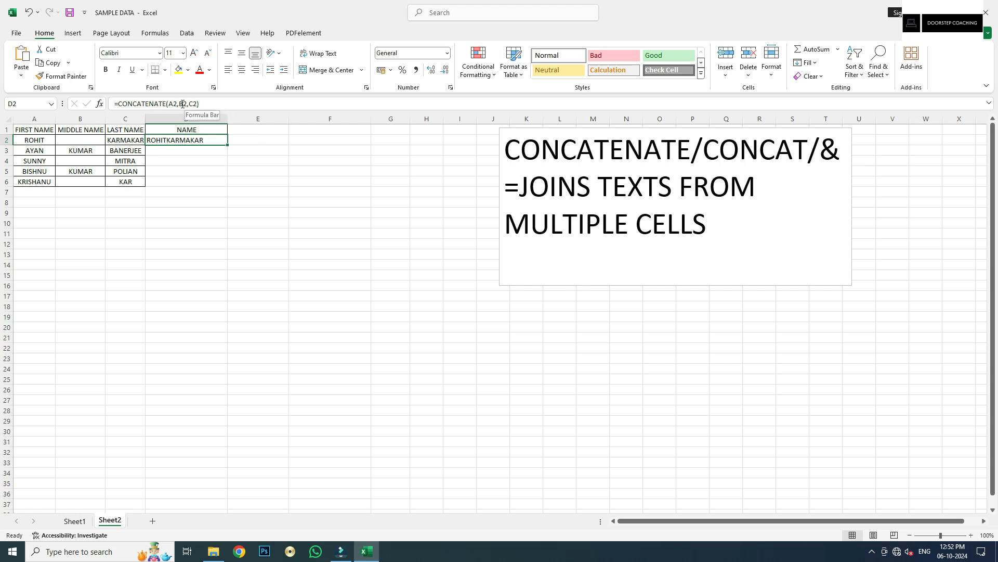
pyautogui.click(180, 103)
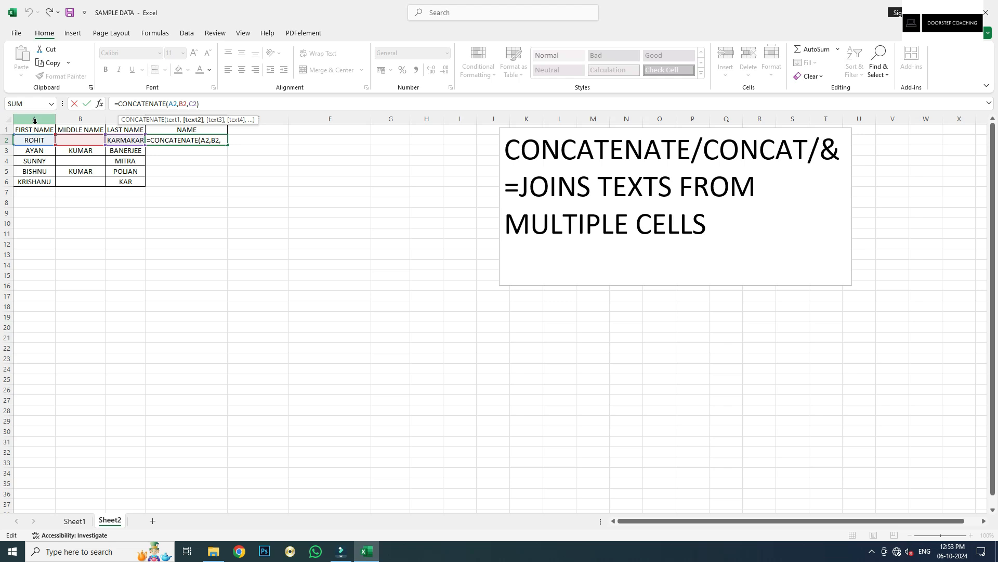
pyautogui.write('"')
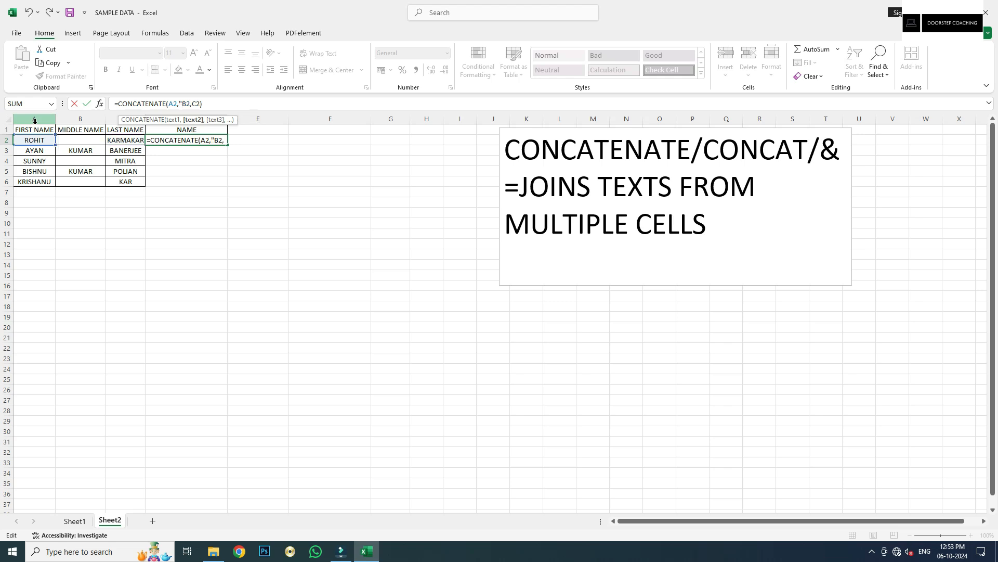
pyautogui.write(' "')
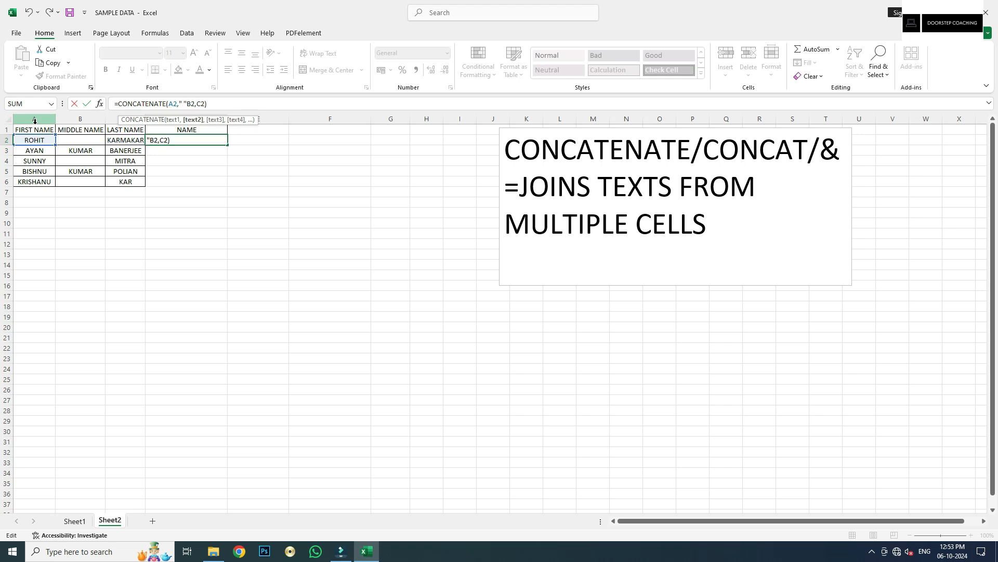
pyautogui.write(',')
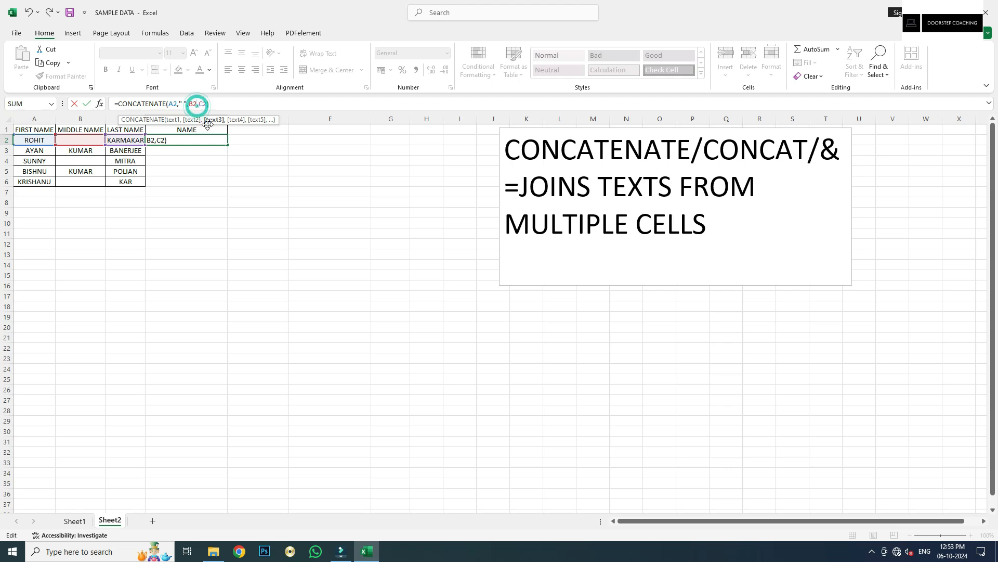
pyautogui.press('Right')
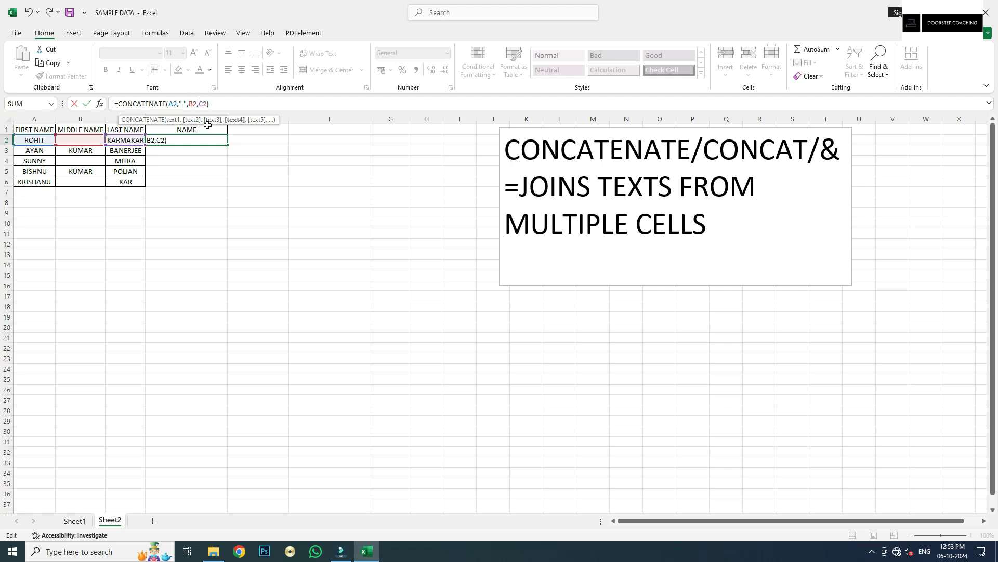
pyautogui.write('" "')
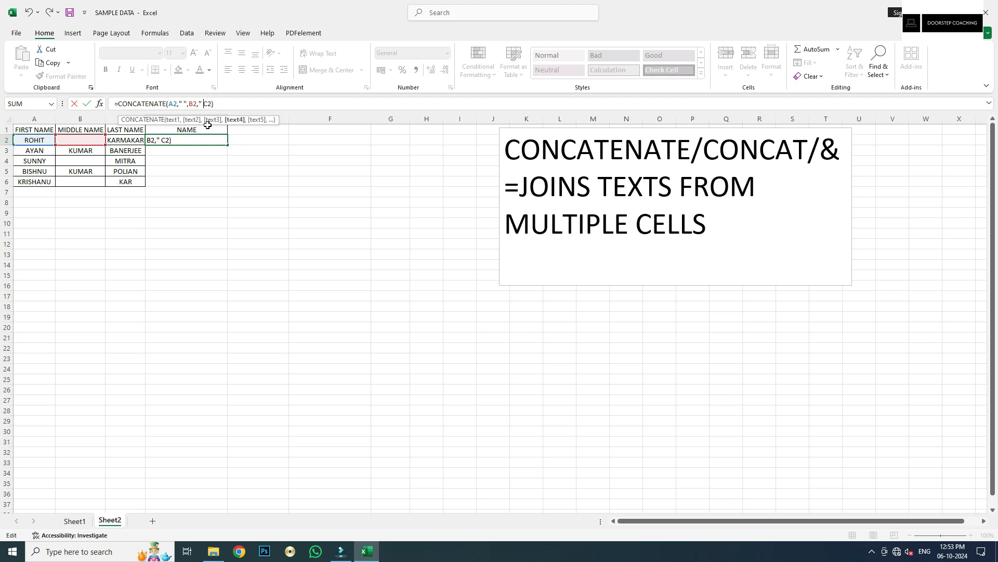
pyautogui.write(',')
pyautogui.press('Tab')
# Fill the D2 formula down to D6 and check the joined names in rows 3–6
pyautogui.click(195, 130)
pyautogui.click(200, 140)
pyautogui.moveTo(229, 148); pyautogui.dragTo(221, 180)
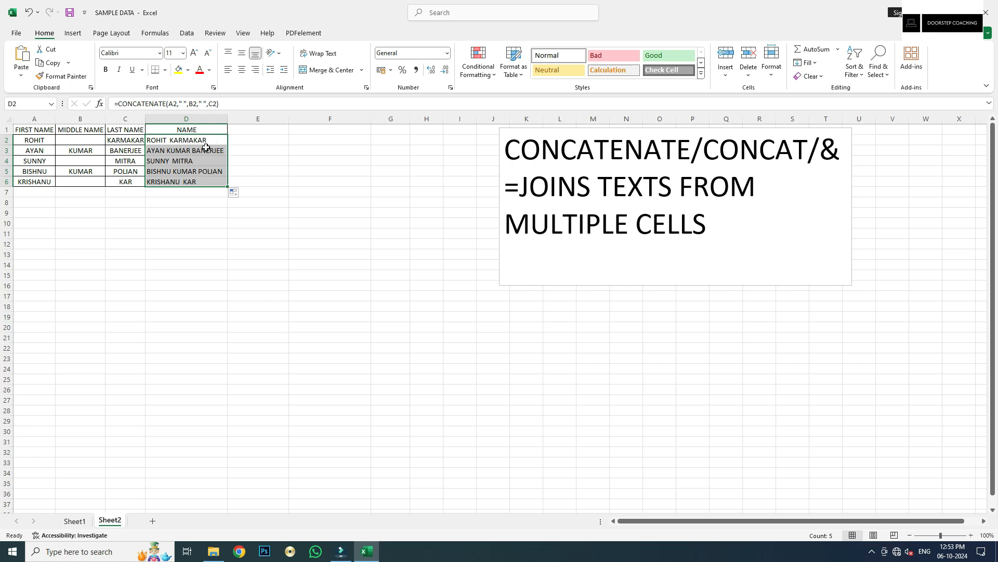
pyautogui.click(157, 153)
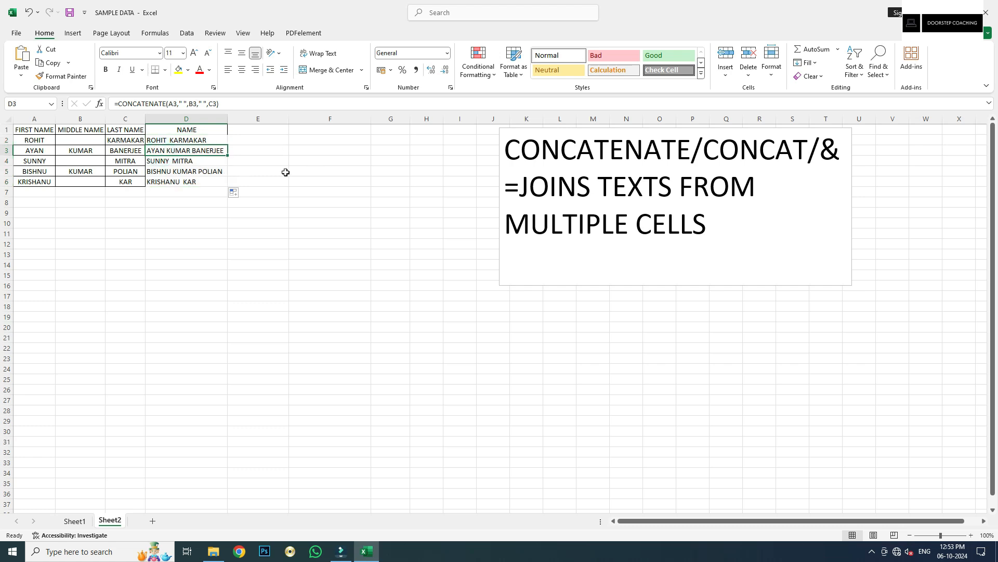
pyautogui.click(198, 164)
pyautogui.click(175, 176)
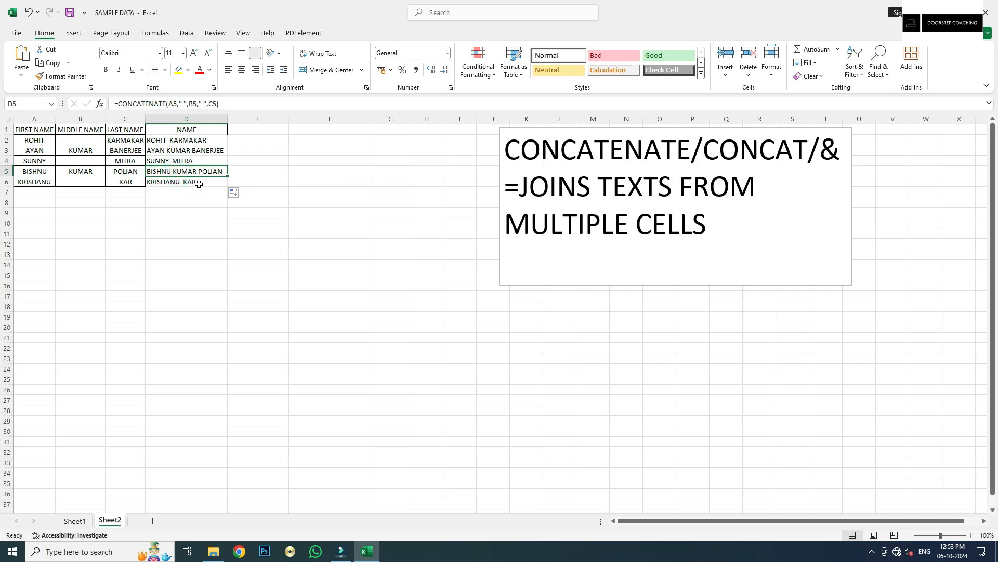
pyautogui.click(198, 183)
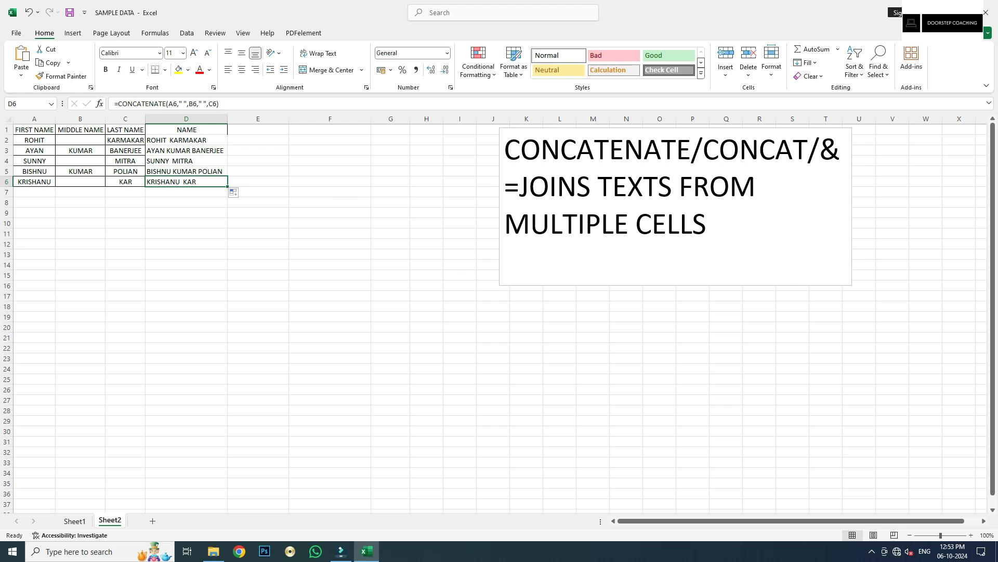
pyautogui.click(257, 138)
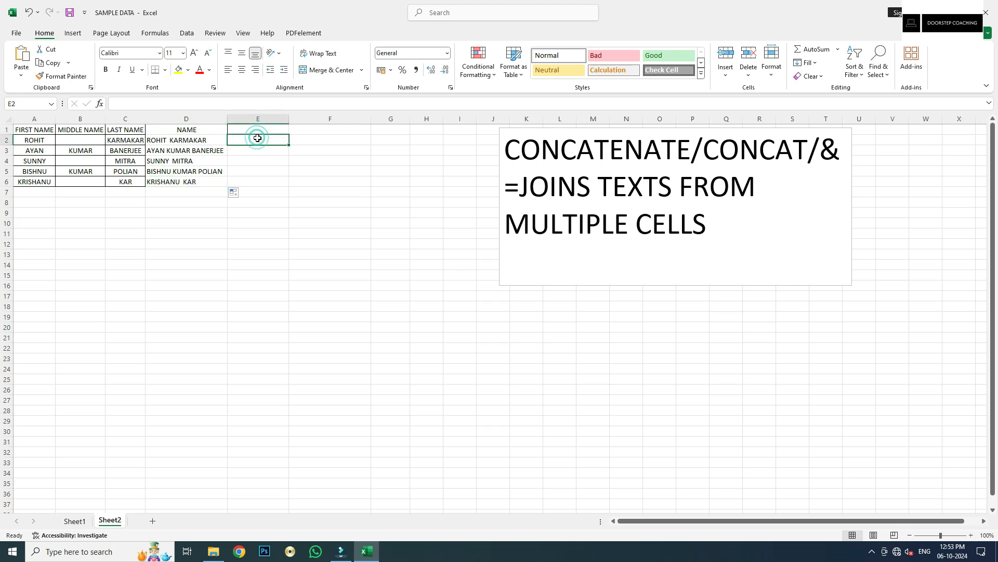
# Enter =CONCAT(A2," ",B2," ",C2) in cell E2
pyautogui.write('=CONCAT(')
pyautogui.press('Left')
pyautogui.press('Left')
pyautogui.press('Left')
pyautogui.press('Left')
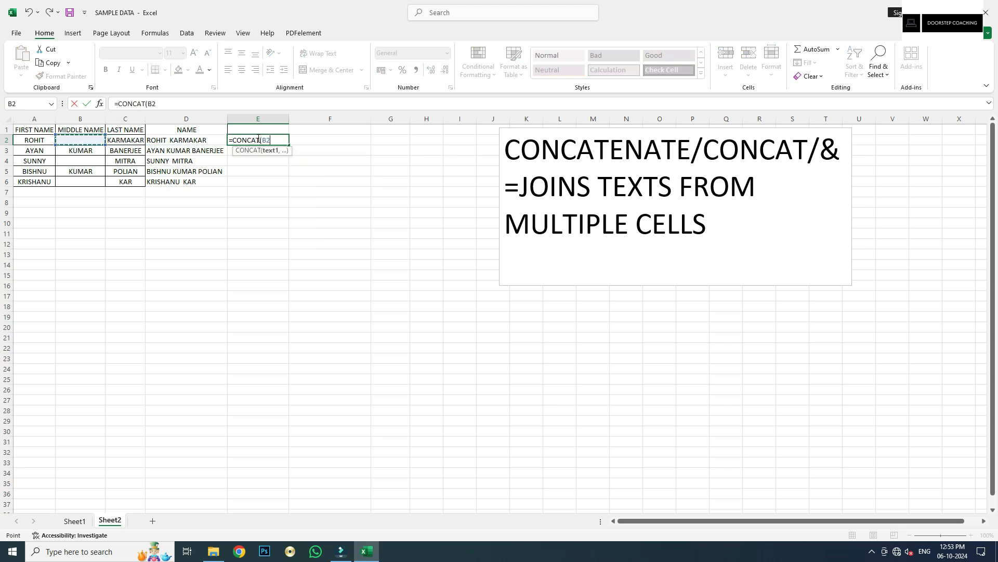
pyautogui.write(',')
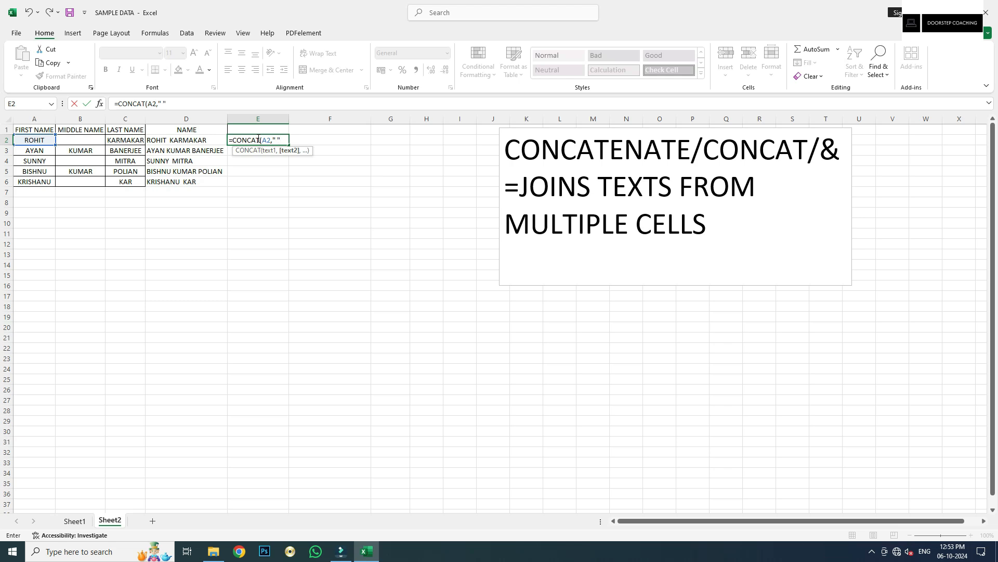
pyautogui.write('" ",')
pyautogui.click(95, 138)
pyautogui.write(',')
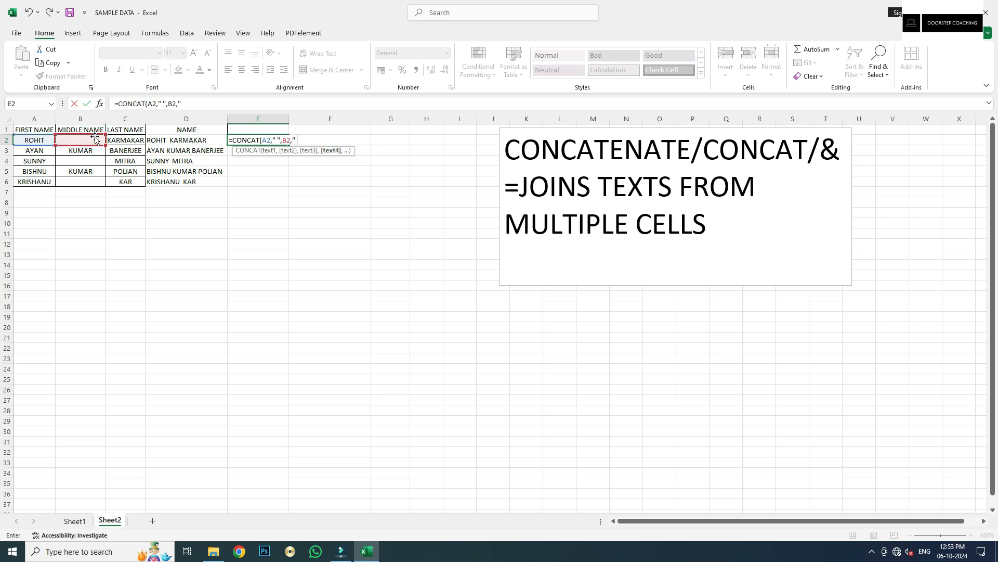
pyautogui.write('" ",')
pyautogui.click(134, 141)
pyautogui.press('Tab')
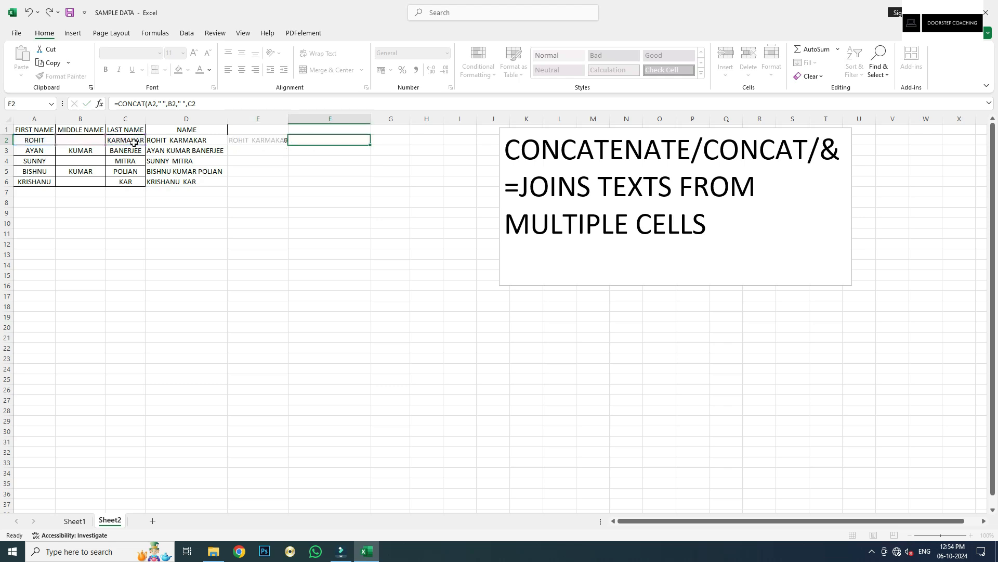
# Fill the CONCAT formula down to E6 and autofit column E
pyautogui.click(281, 142)
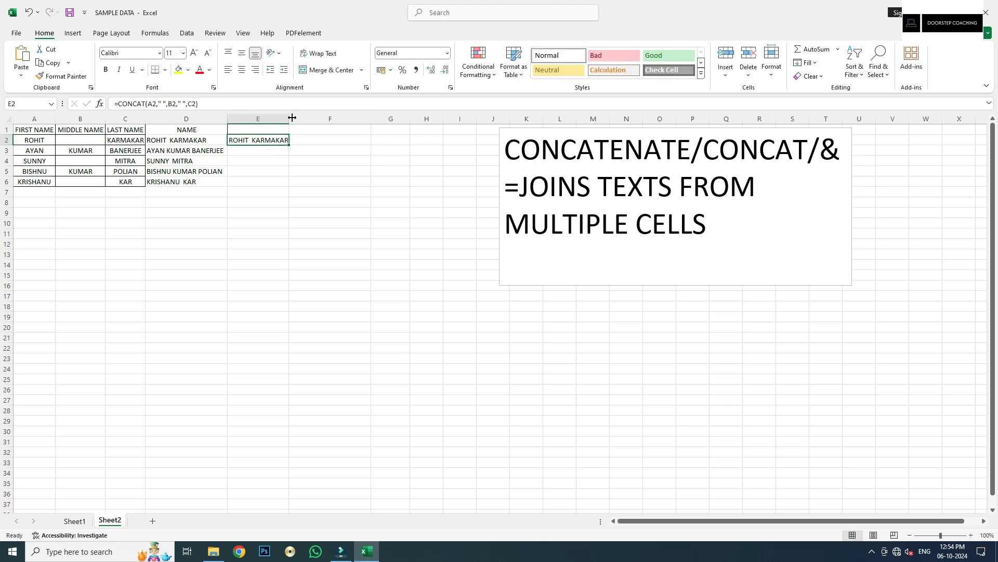
pyautogui.doubleClick(289, 119)
pyautogui.moveTo(293, 146); pyautogui.dragTo(290, 183)
pyautogui.doubleClick(291, 118)
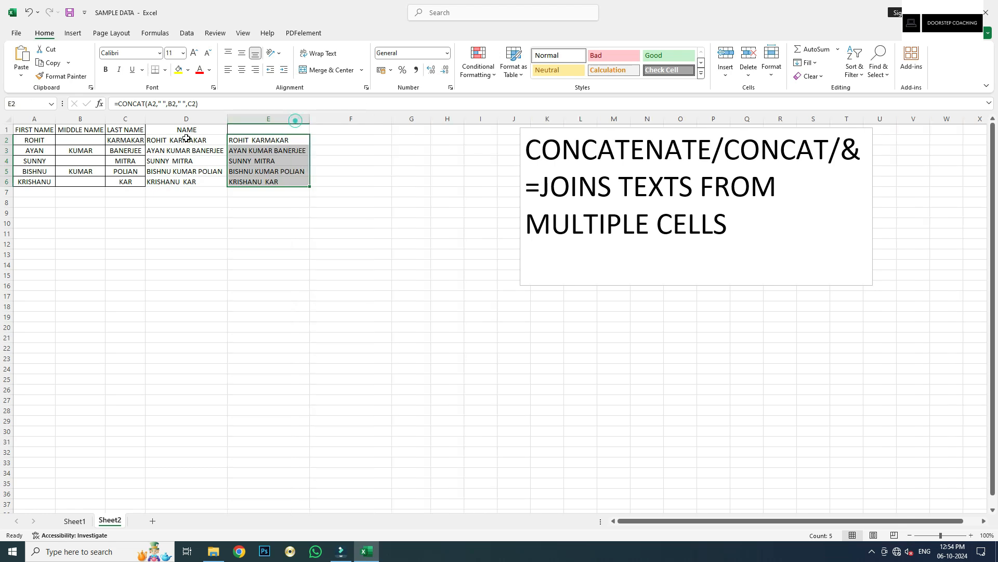
pyautogui.click(195, 129)
# Title D1:F1 as CONCATENATE, CONCAT and &
pyautogui.write('CONCA')
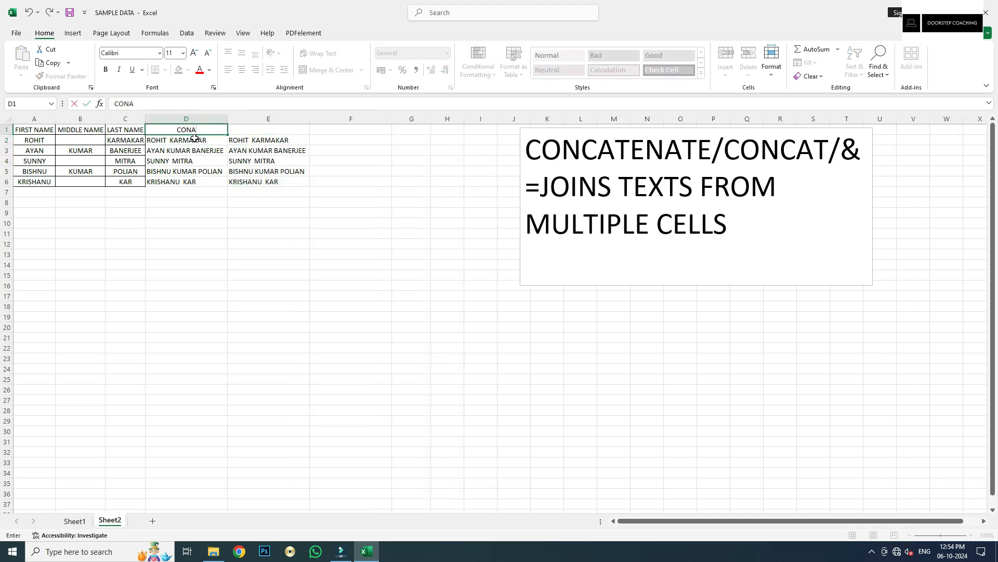
pyautogui.write('TENATE')
pyautogui.press('Tab')
pyautogui.write('CONCA')
pyautogui.press('Tab')
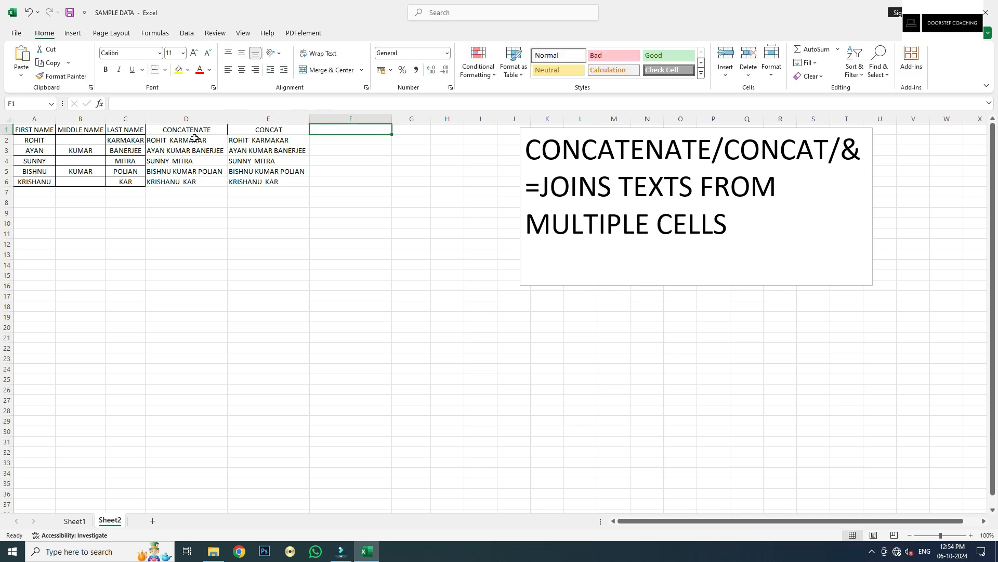
pyautogui.write('&')
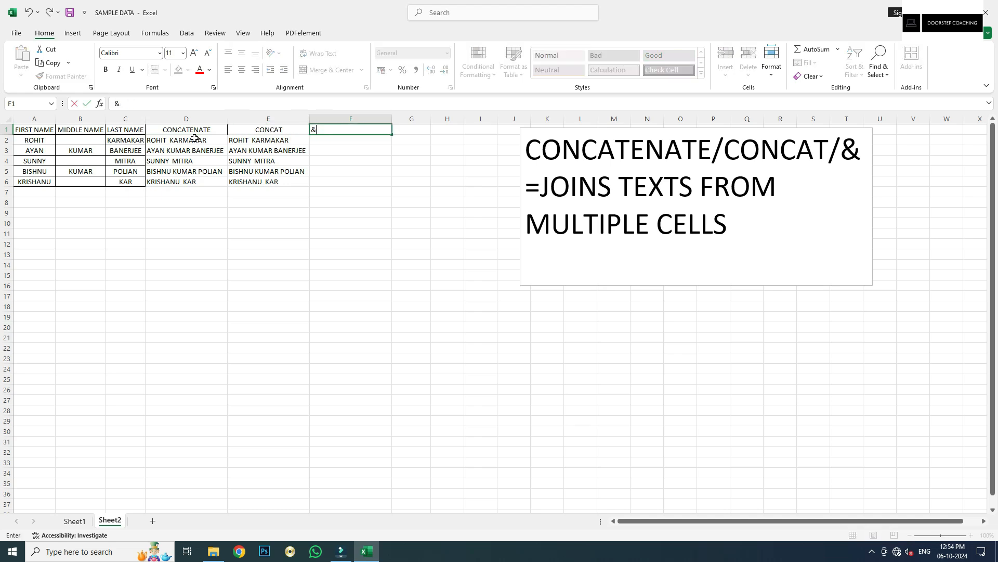
pyautogui.press('Tab')
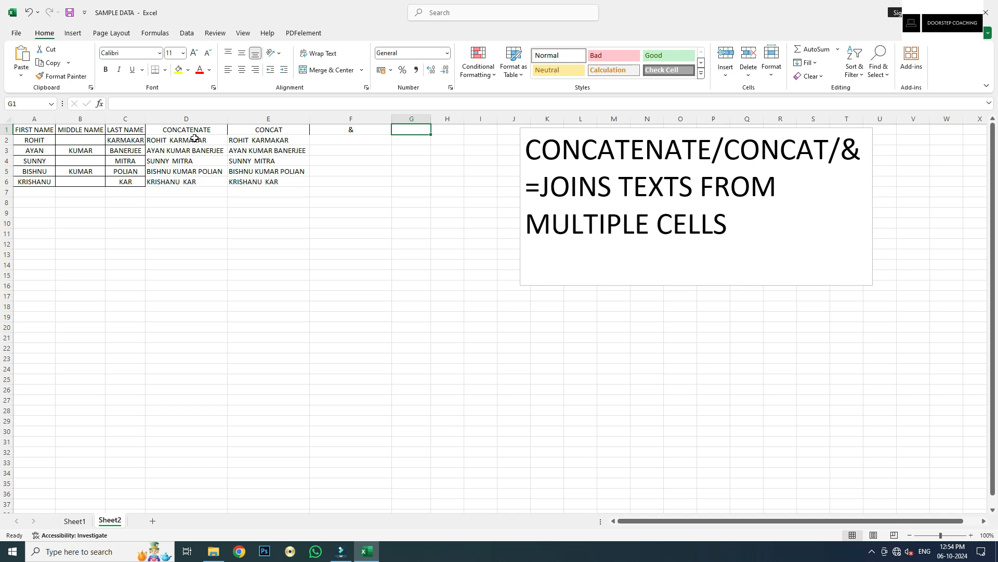
# Enter =A2&" "&B2&" "&C2 in cell F2
pyautogui.press('Down')
pyautogui.press('Left')
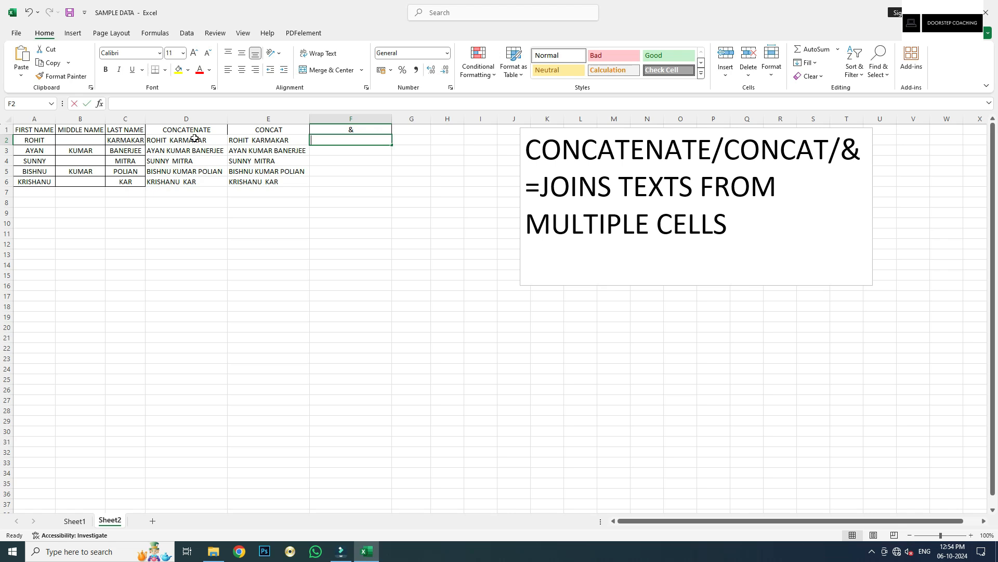
pyautogui.write('=')
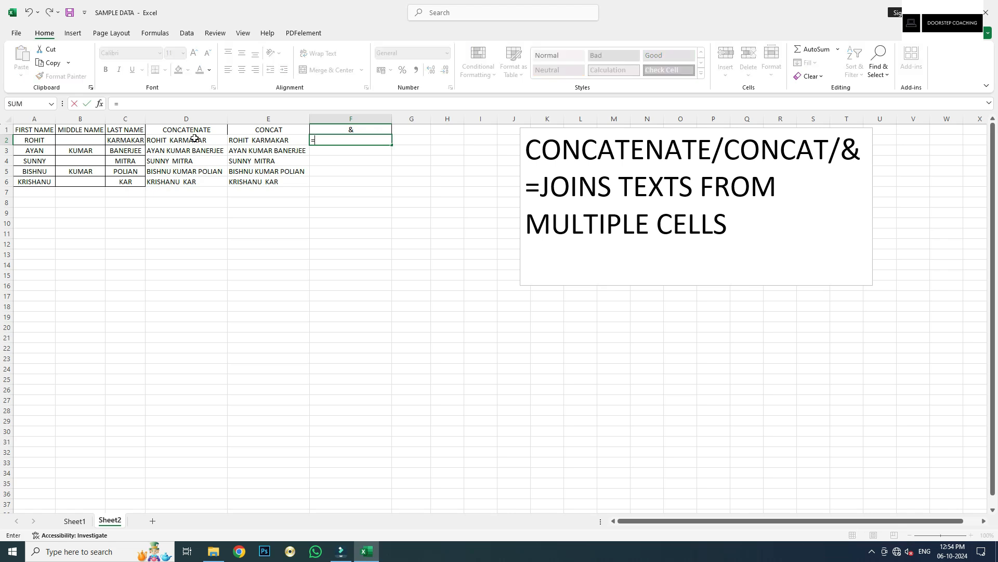
pyautogui.click(39, 141)
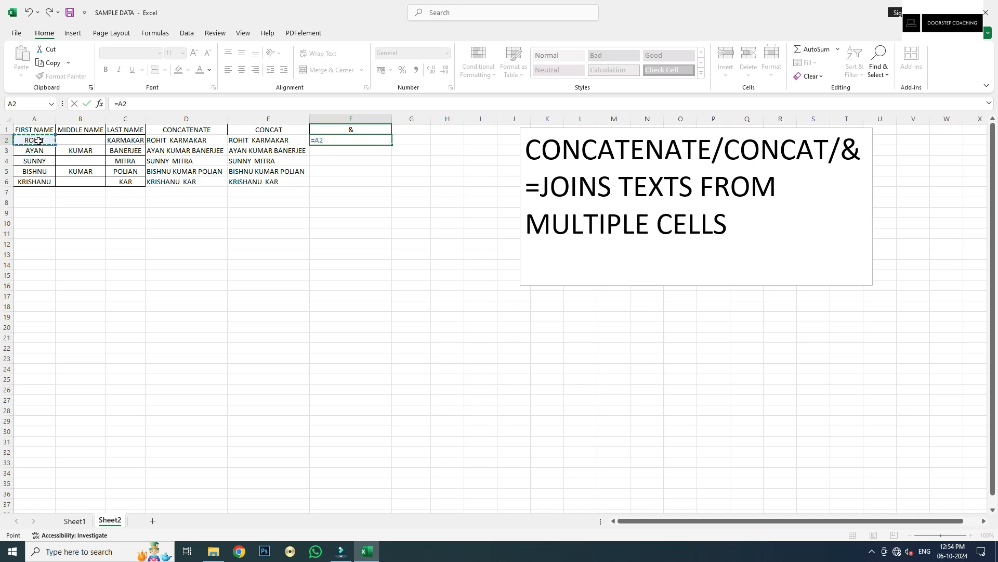
pyautogui.write('&" "&')
pyautogui.click(73, 145)
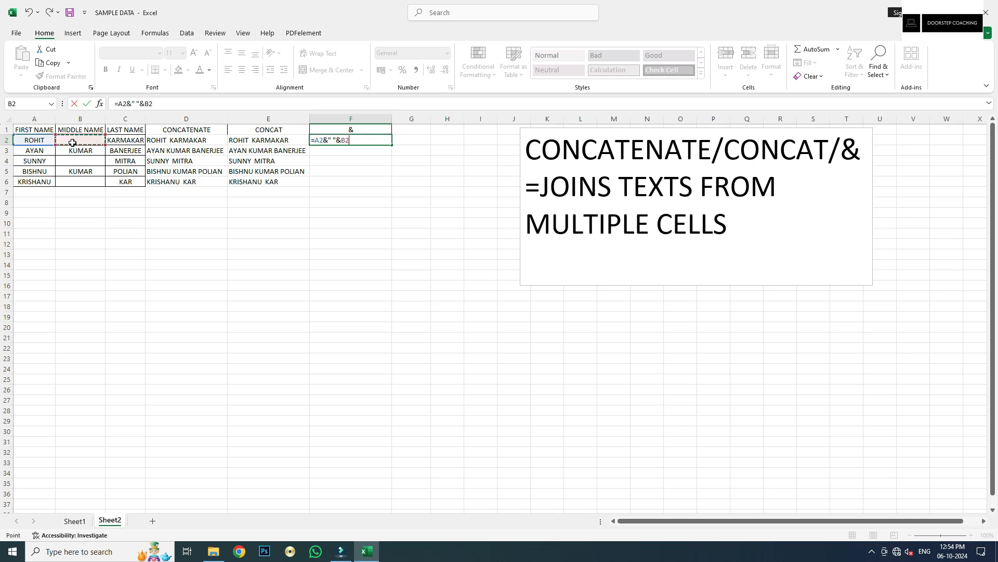
pyautogui.write('&" "&')
pyautogui.click(129, 138)
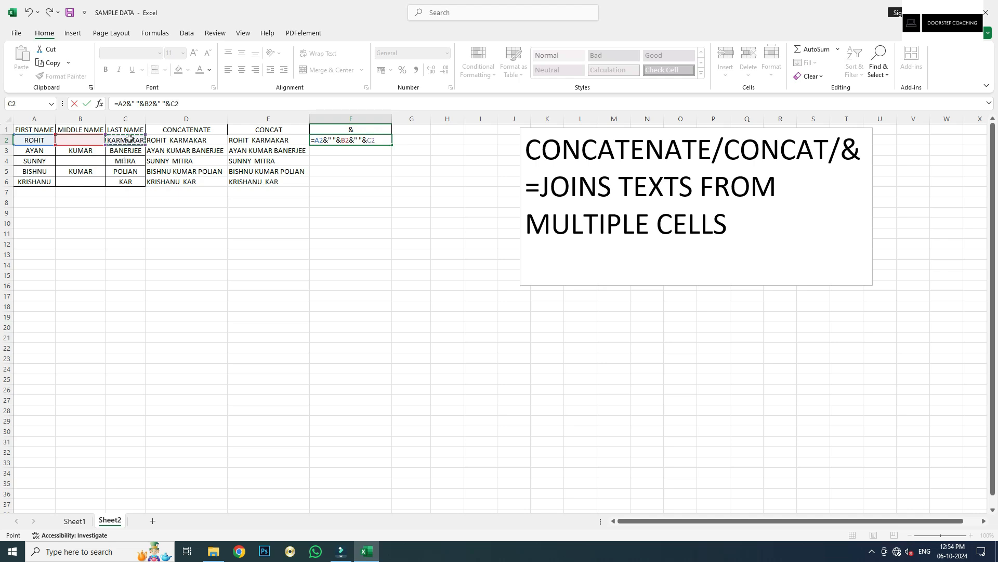
pyautogui.press('Tab')
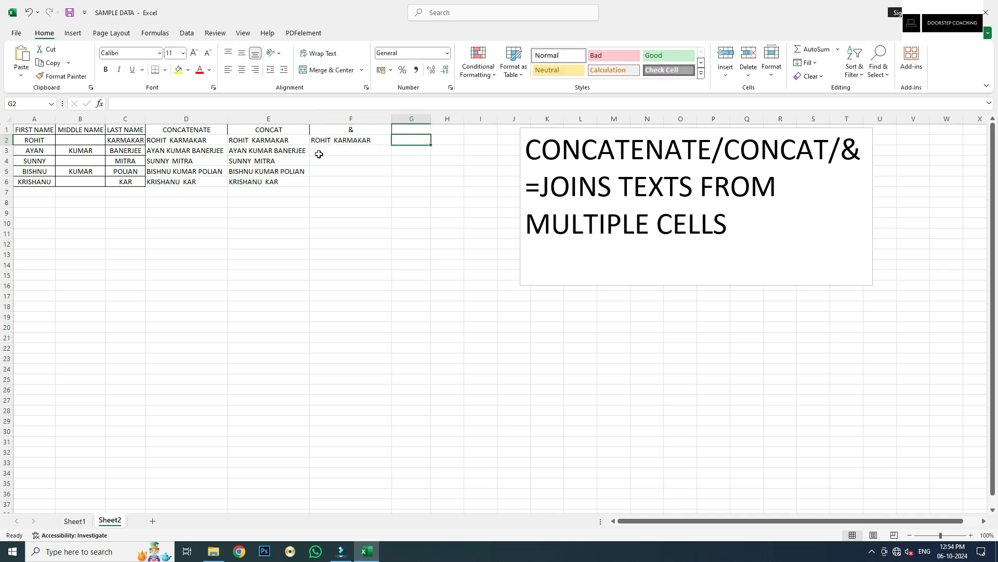
# Fill the & formula down to F6 and compare the D2, E2 and F2 formulas
pyautogui.click(335, 139)
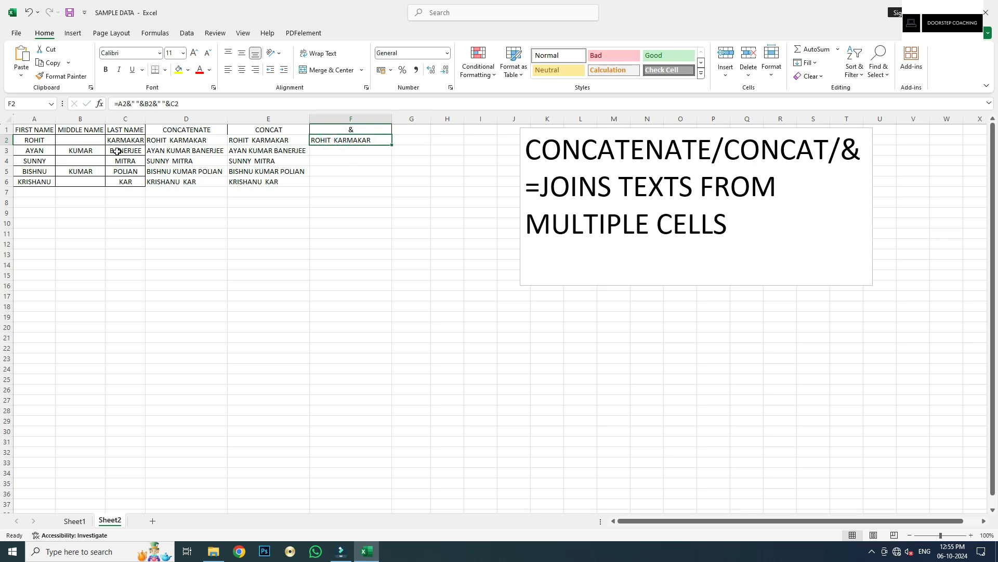
pyautogui.doubleClick(392, 144)
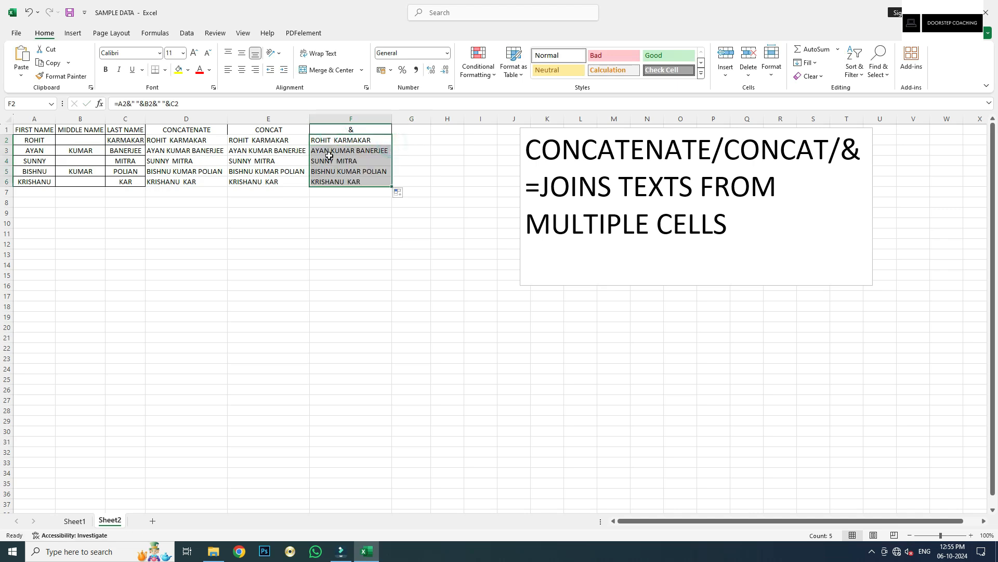
pyautogui.click(189, 141)
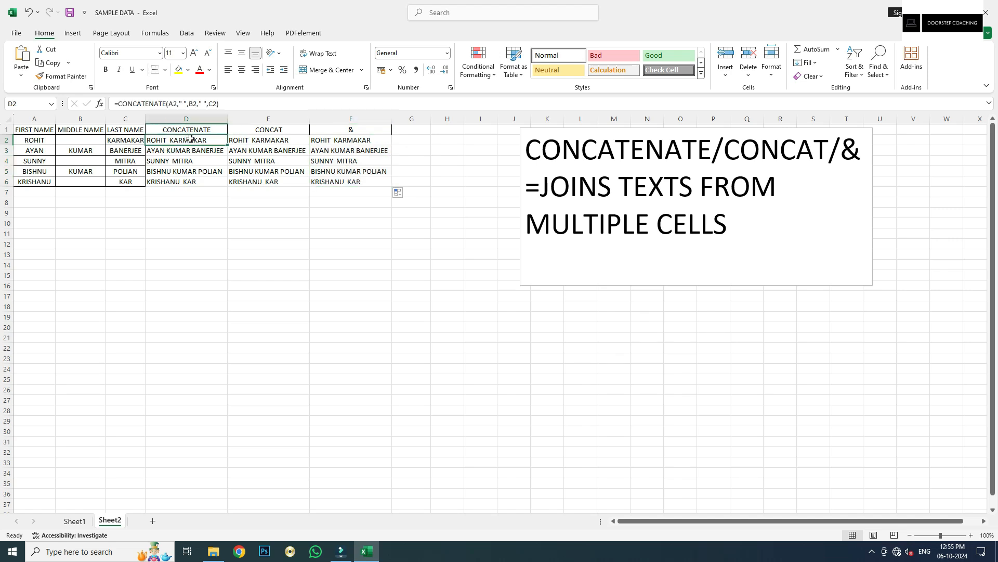
pyautogui.click(277, 143)
pyautogui.click(341, 140)
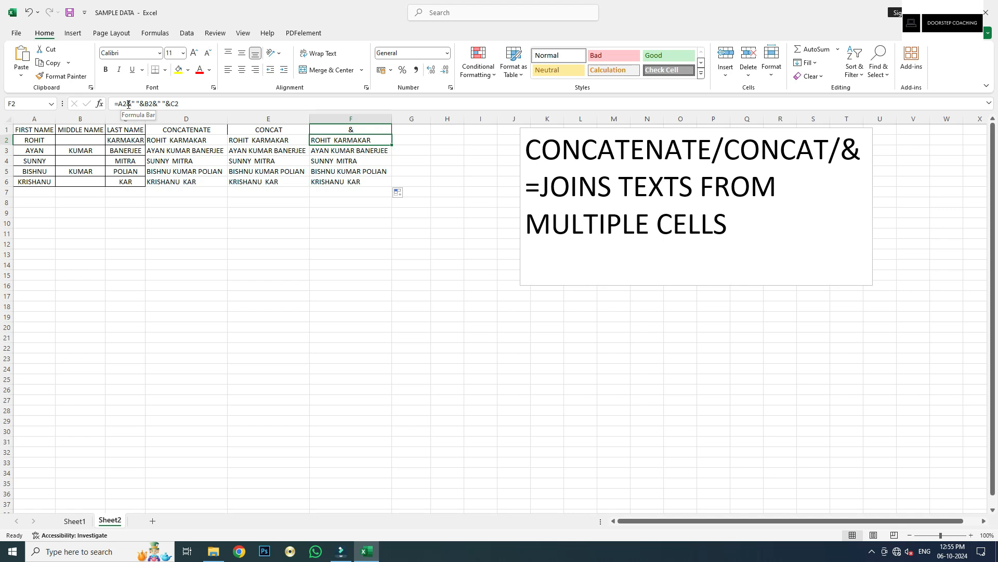
pyautogui.click(41, 140)
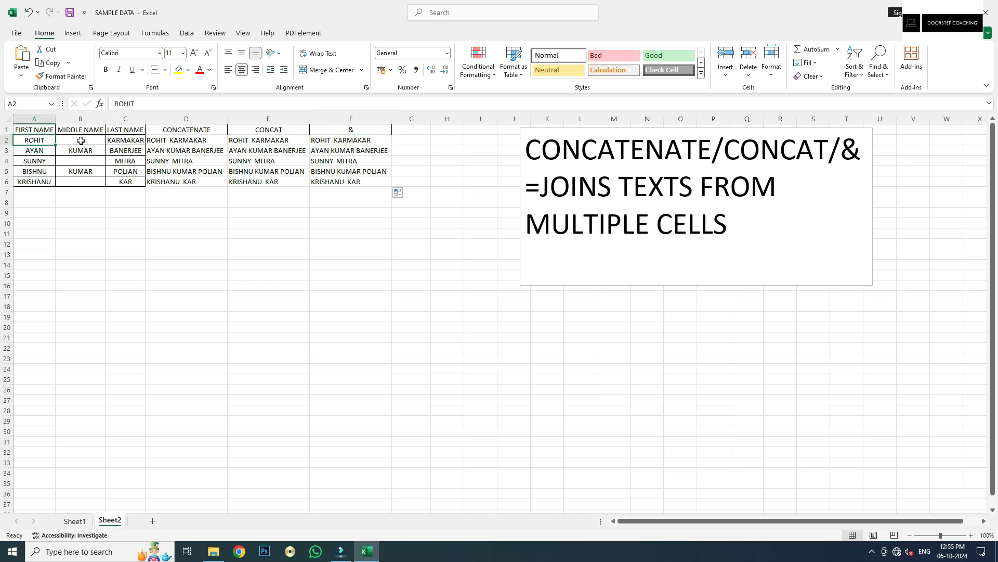
pyautogui.click(81, 141)
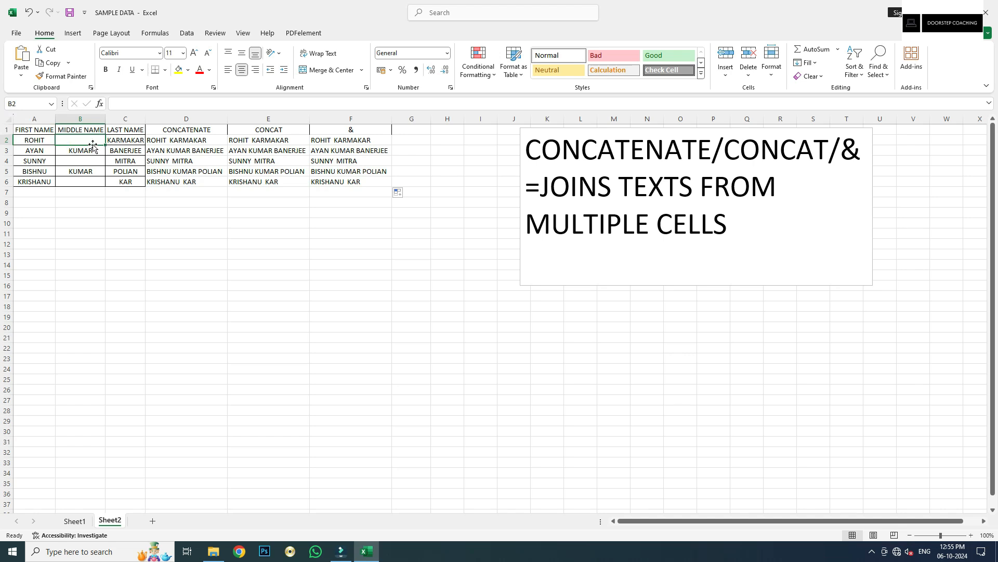
pyautogui.click(116, 141)
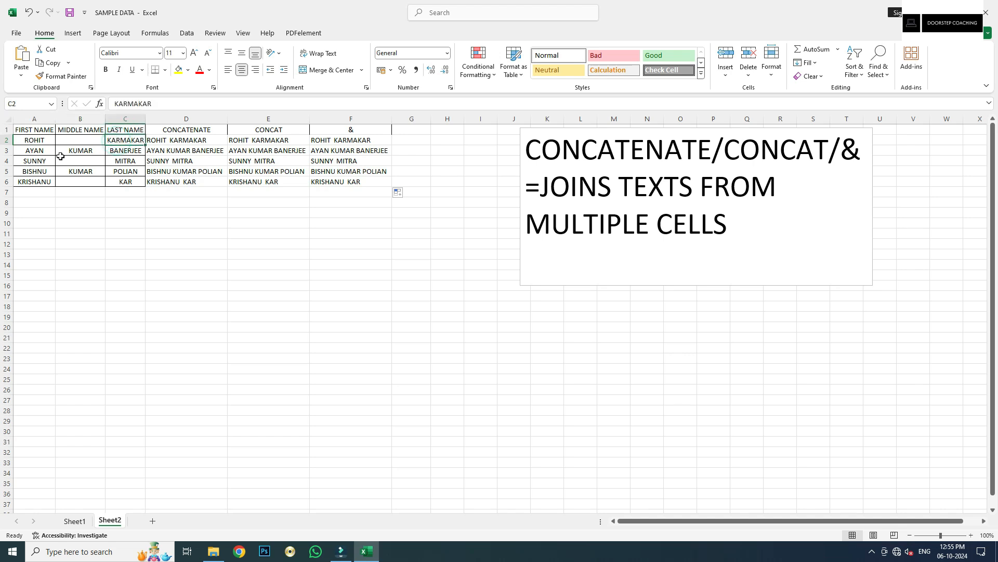
pyautogui.click(332, 140)
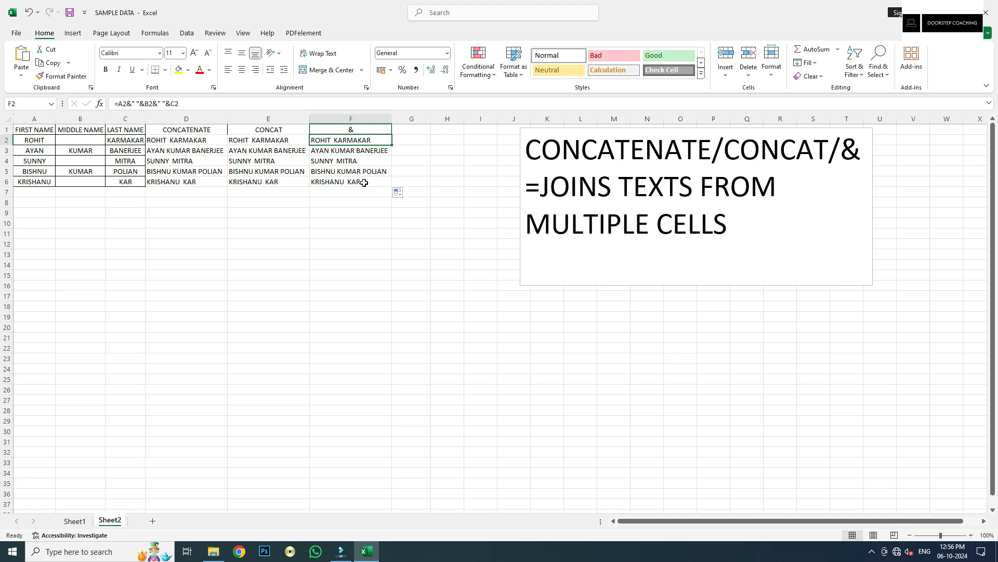
# Replace the text box contents with "LEN=COUNTS LENGHT OF TEXT IN A CELL"
pyautogui.moveTo(730, 245); pyautogui.dragTo(553, 151)
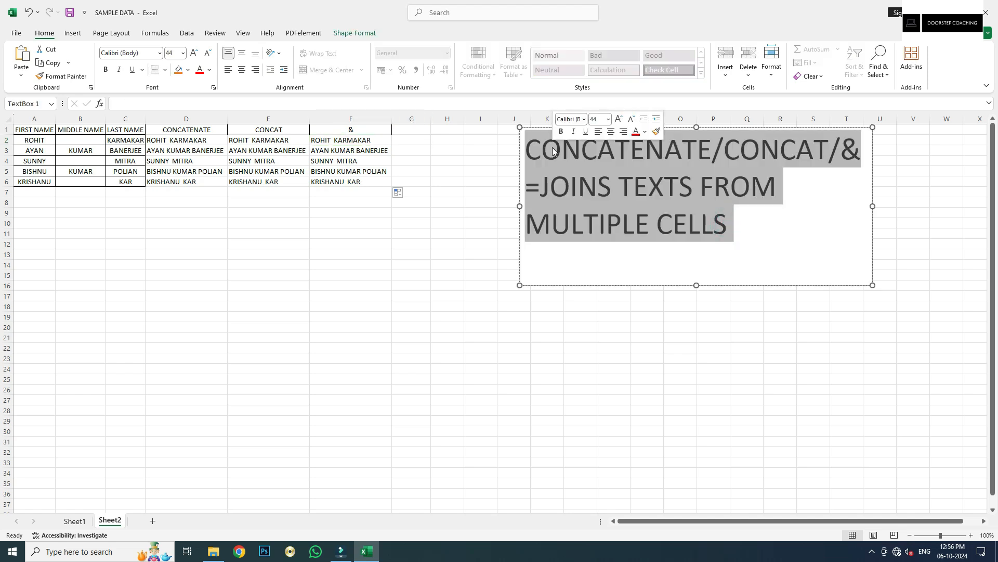
pyautogui.write('LEN')
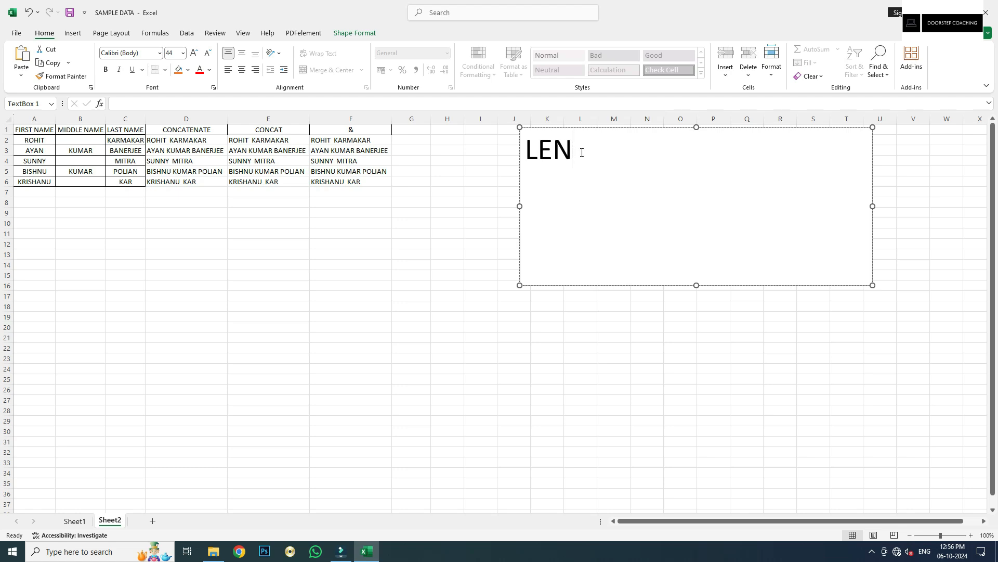
pyautogui.write('=COUNTS')
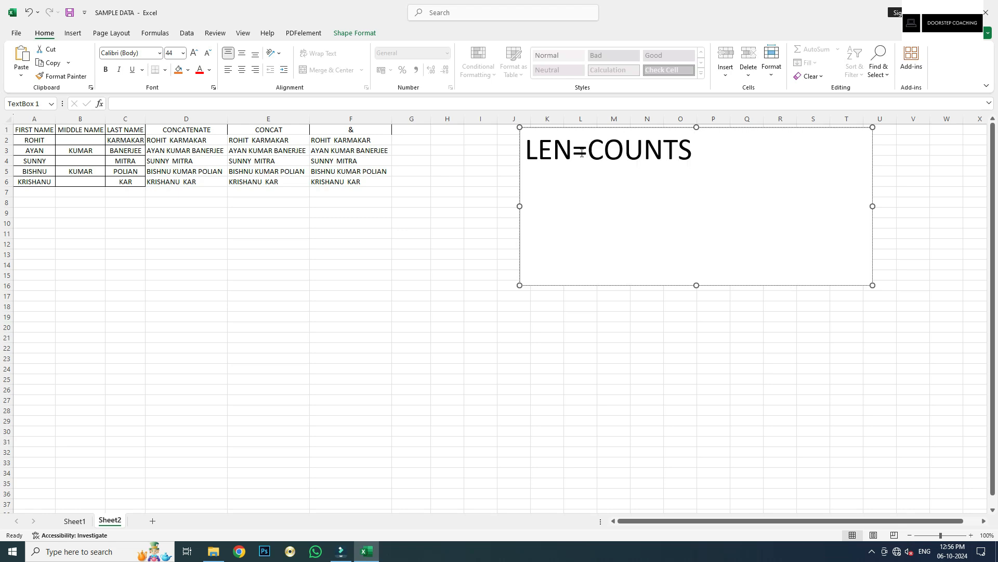
pyautogui.write(' LEN')
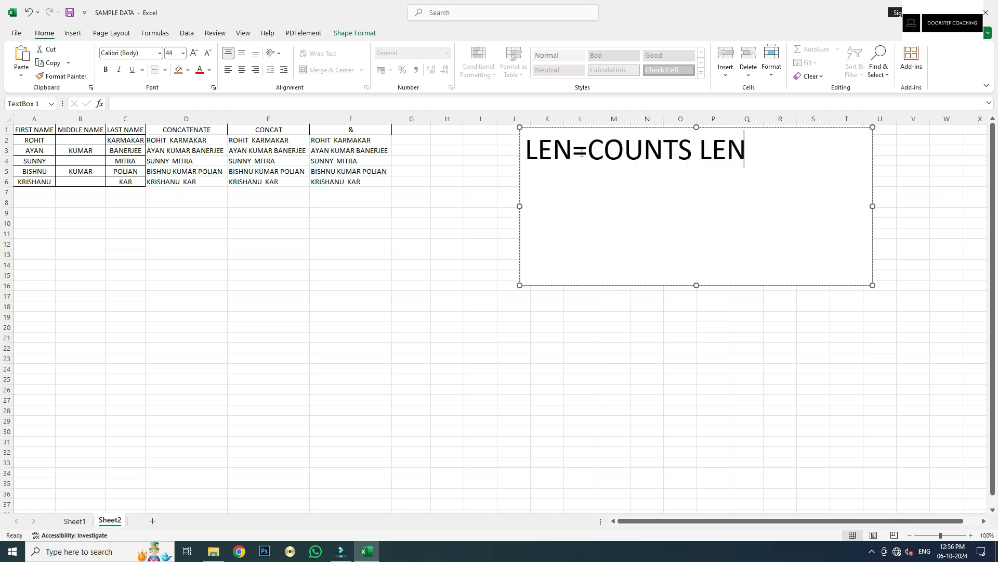
pyautogui.write('GHTS')
pyautogui.press('BackSpace')
pyautogui.write('OF TEXT O')
pyautogui.press('BackSpace')
pyautogui.write('IN A CELL')
pyautogui.press('Return')
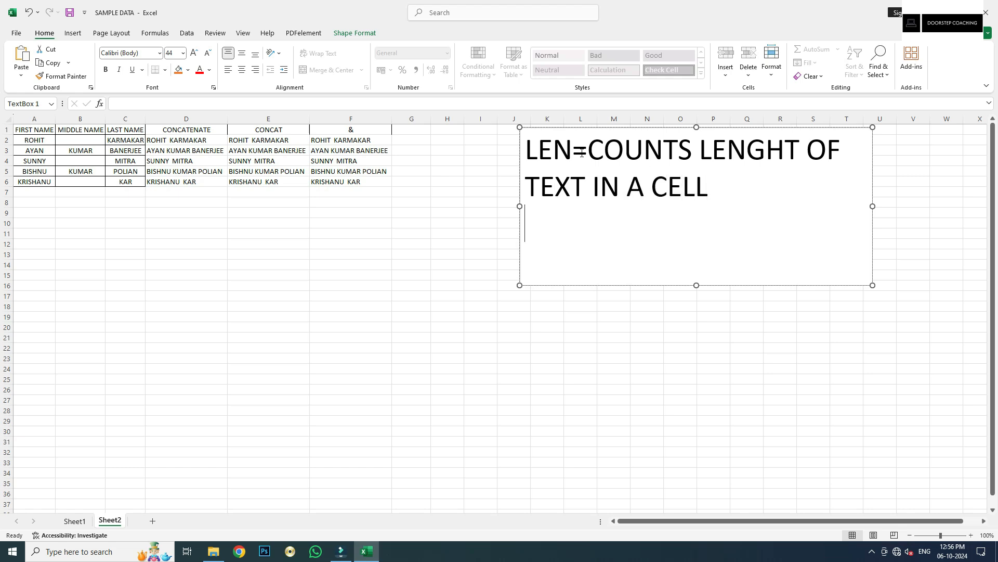
pyautogui.press('BackSpace')
# Change the word TEXT to CHARACTER in the text box and exit editing
pyautogui.moveTo(585, 186); pyautogui.dragTo(515, 190)
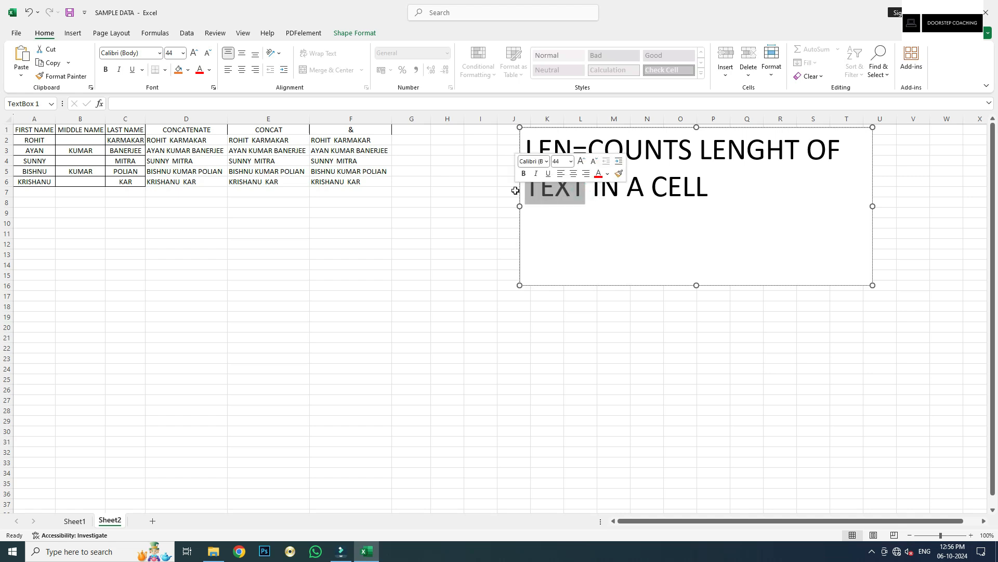
pyautogui.write('CHARACTER')
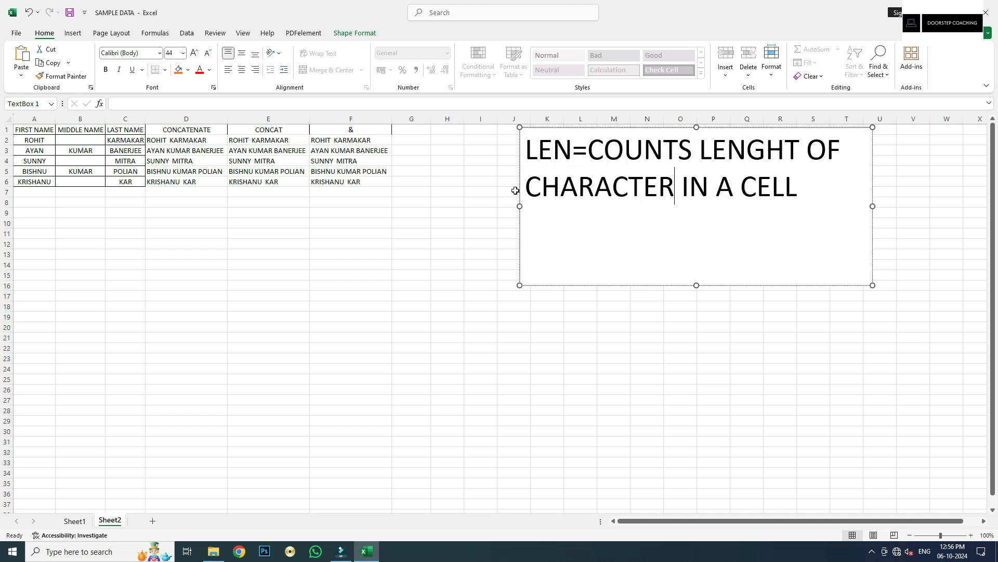
pyautogui.click(814, 195)
pyautogui.click(417, 140)
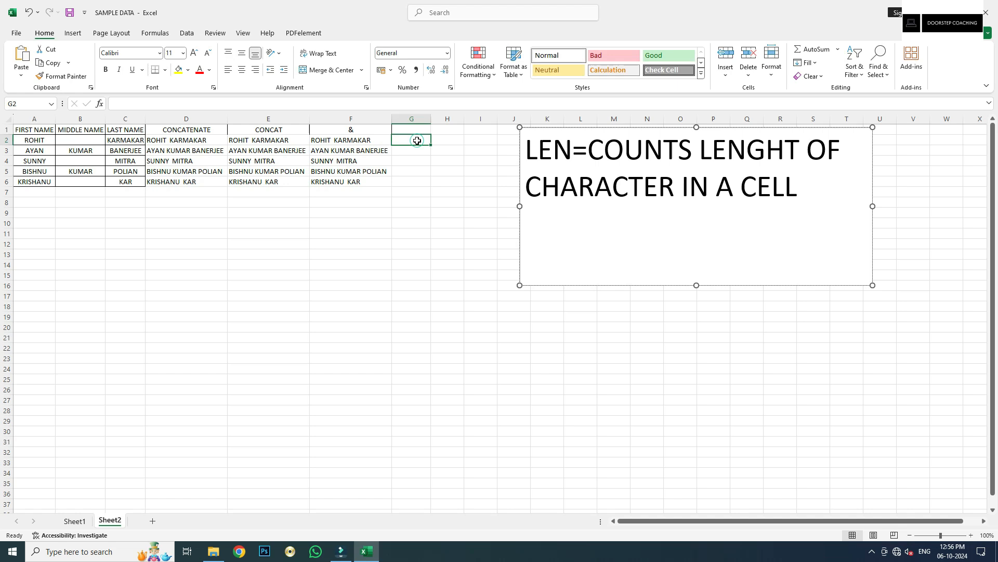
pyautogui.click(47, 140)
pyautogui.click(179, 140)
pyautogui.click(284, 140)
pyautogui.click(343, 139)
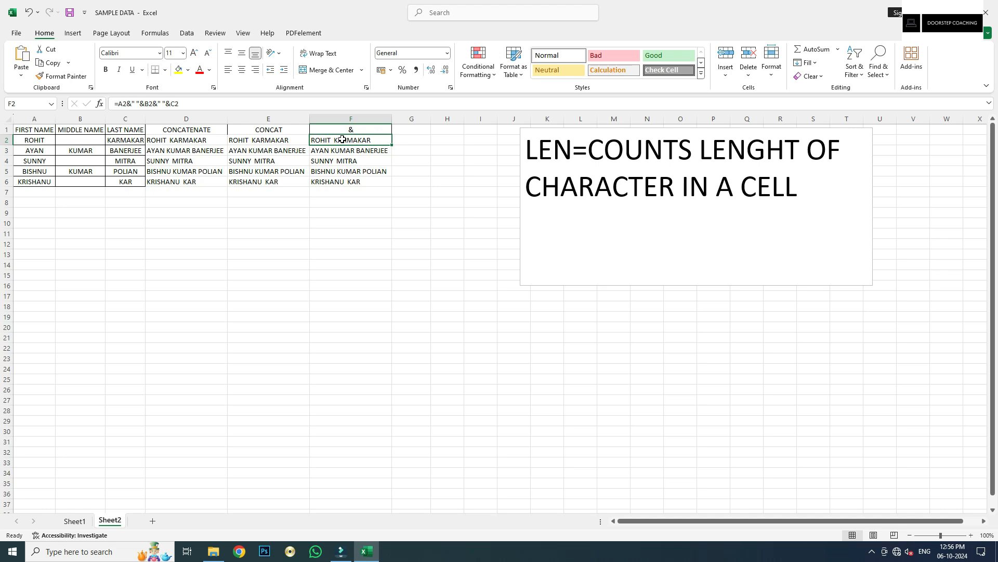
pyautogui.click(413, 137)
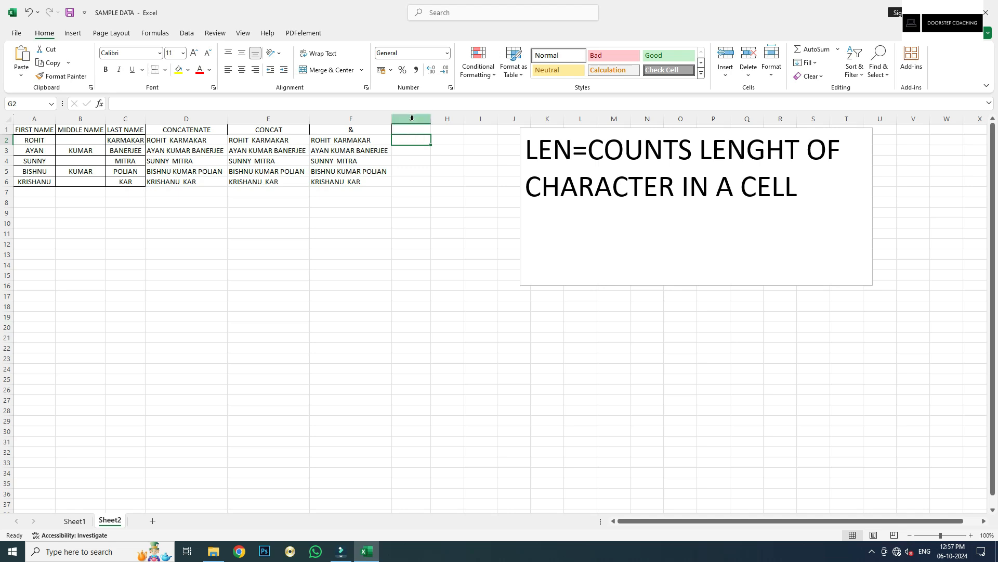
pyautogui.click(411, 119)
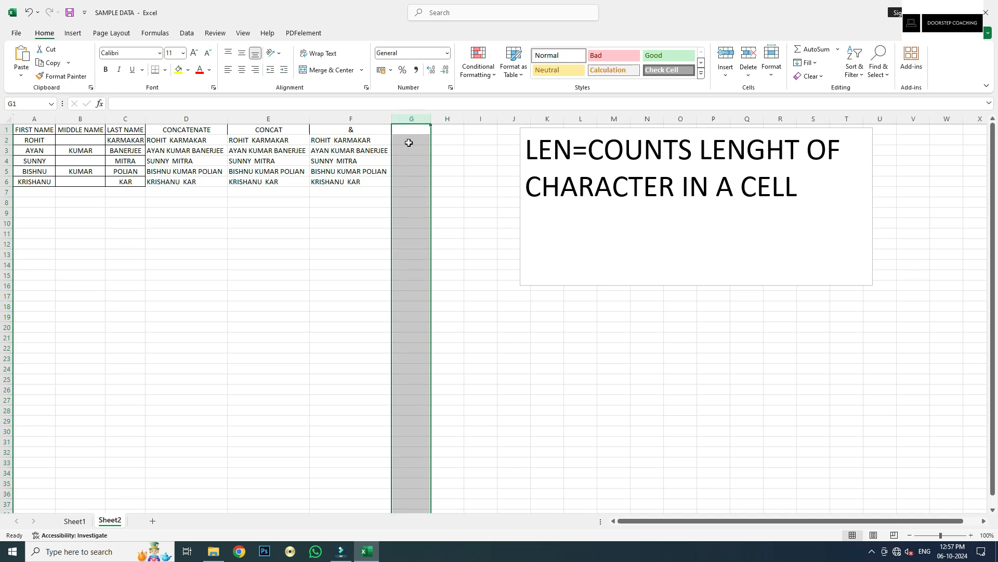
pyautogui.click(406, 140)
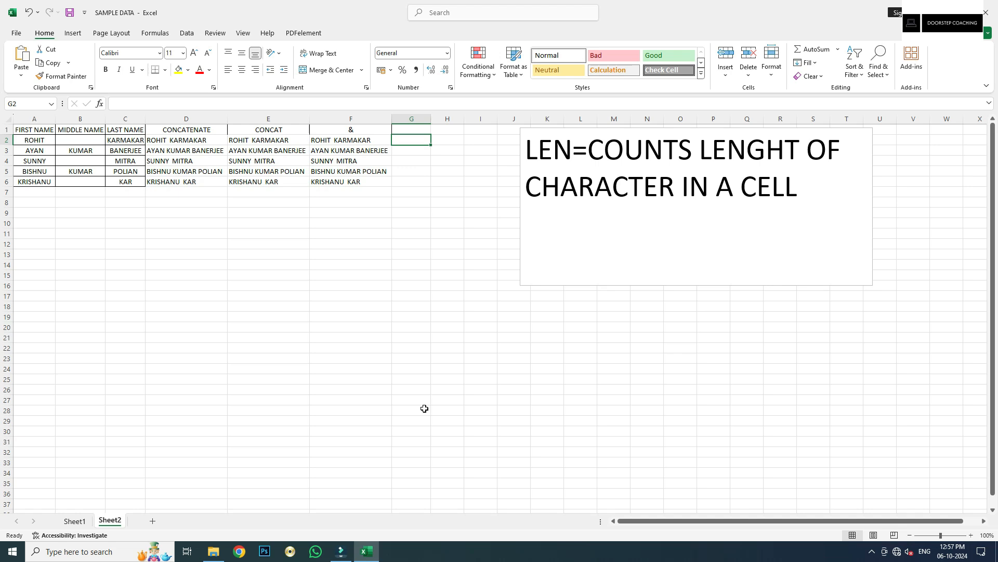
pyautogui.click(449, 136)
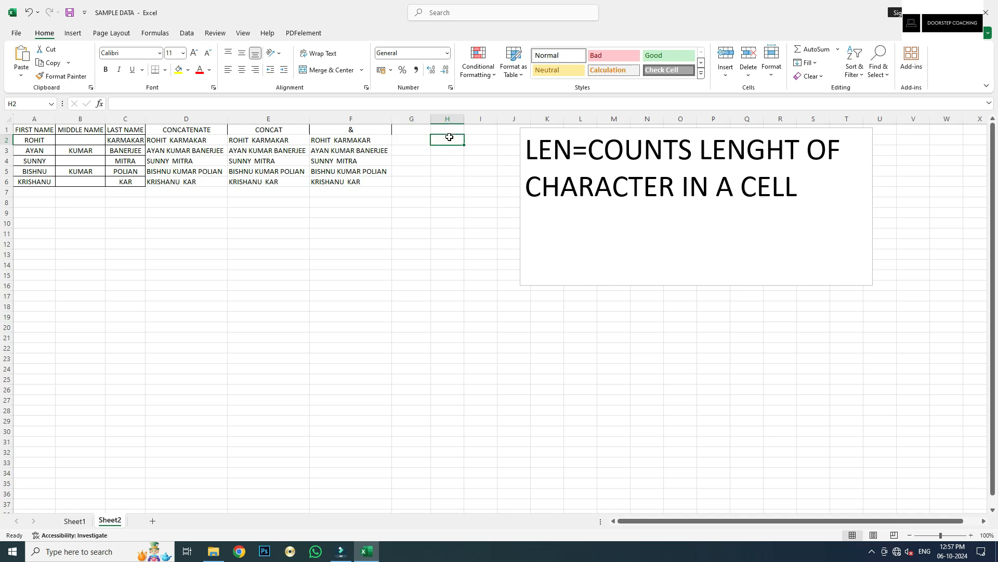
pyautogui.click(409, 142)
pyautogui.click(451, 141)
pyautogui.click(404, 141)
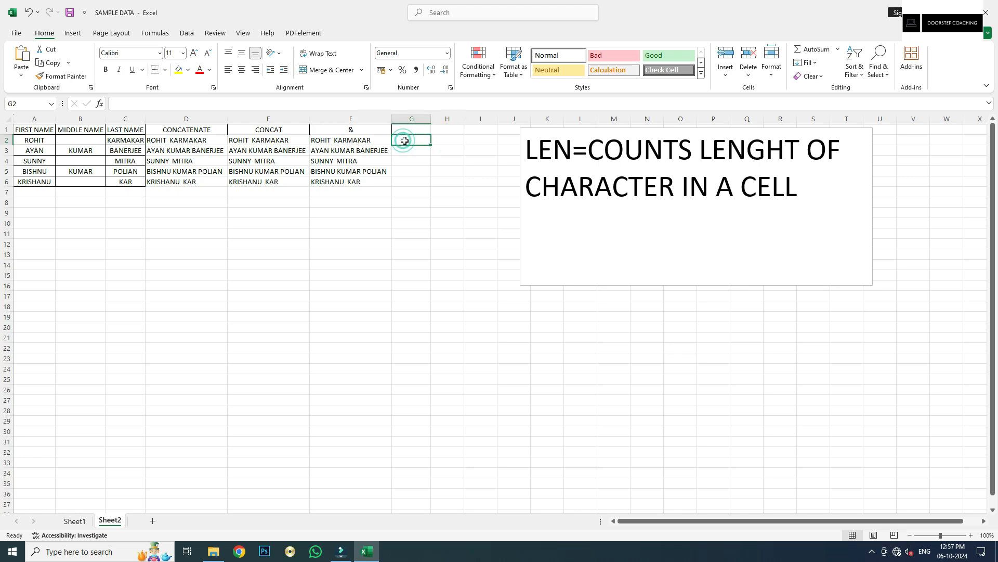
pyautogui.click(450, 141)
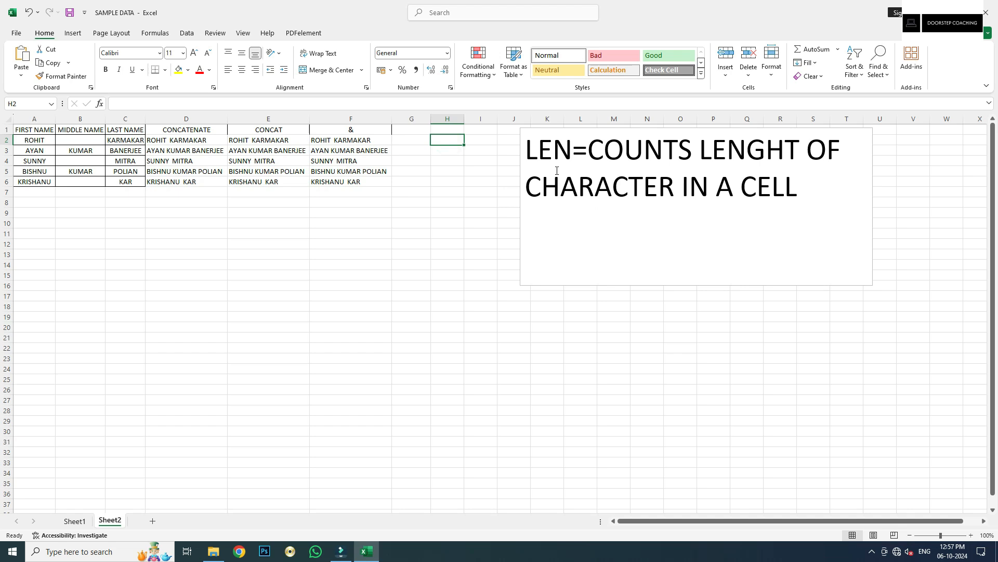
pyautogui.click(412, 132)
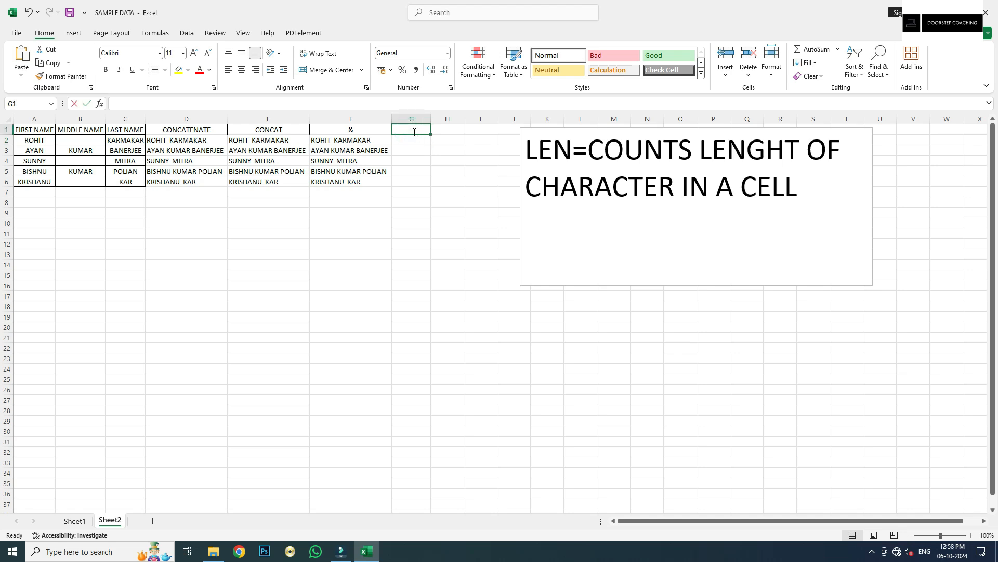
pyautogui.write('ACK NUMBER')
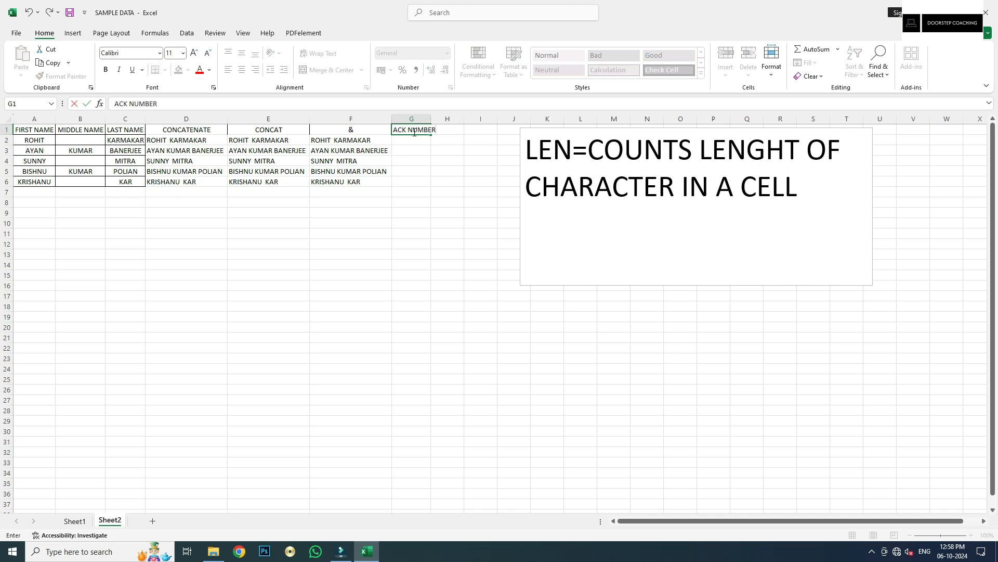
# Commit the ACK NUMBER header in G1 and autofit column G
pyautogui.press('Tab')
pyautogui.doubleClick(432, 125)
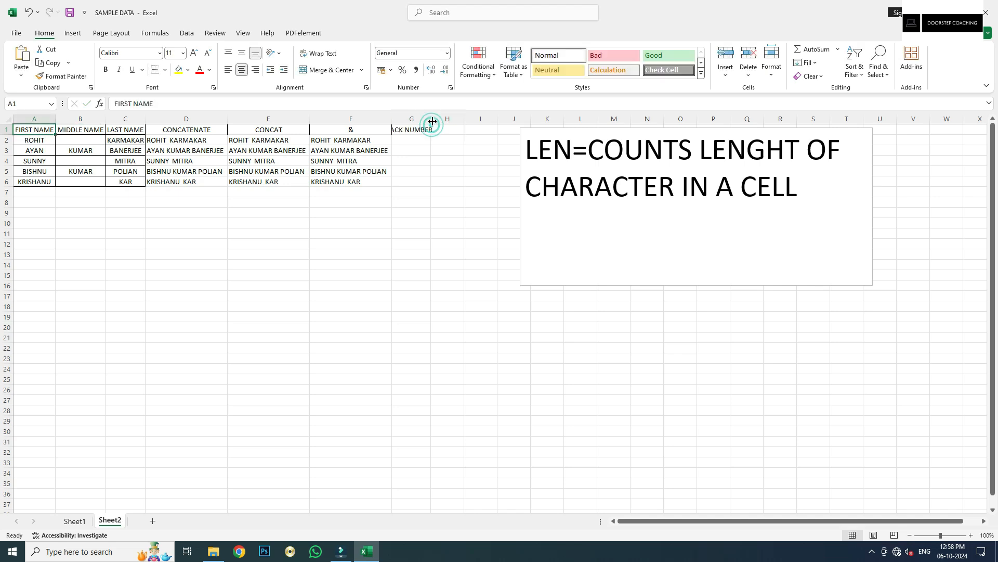
pyautogui.doubleClick(431, 121)
# Add the header LEN in H1 and the formula =LEN(G2) in H2
pyautogui.click(448, 129)
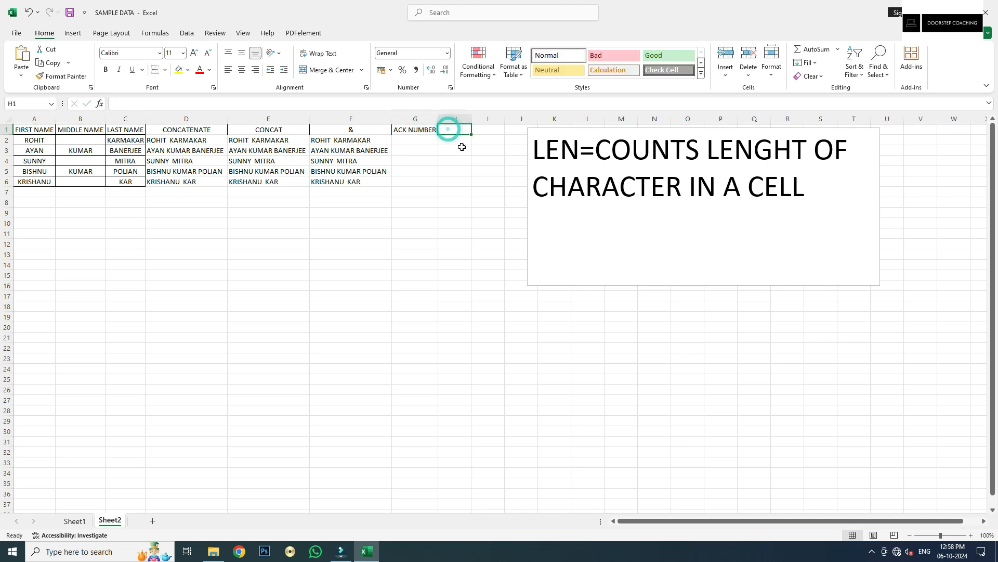
pyautogui.write('LEN')
pyautogui.click(461, 145)
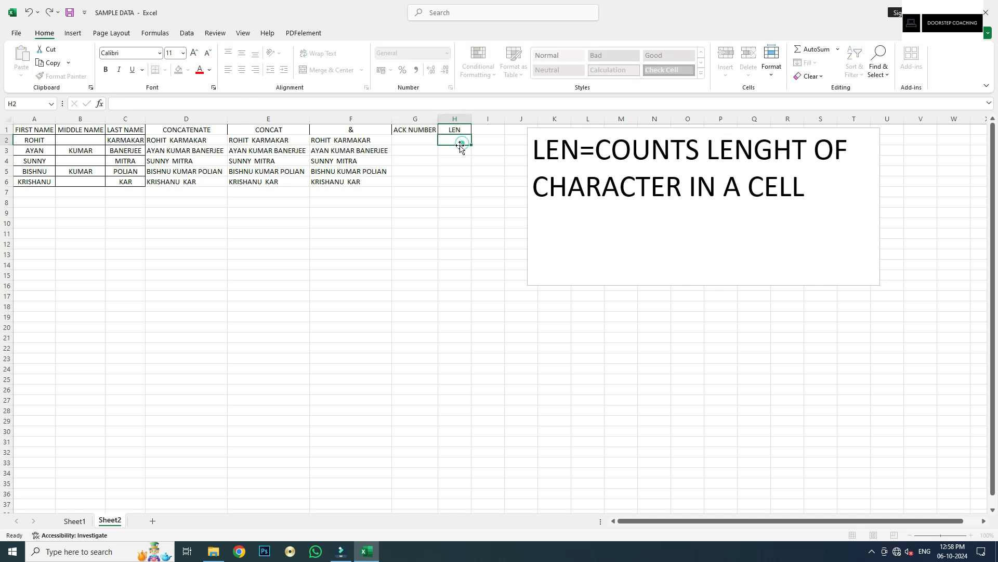
pyautogui.write('=LEN(')
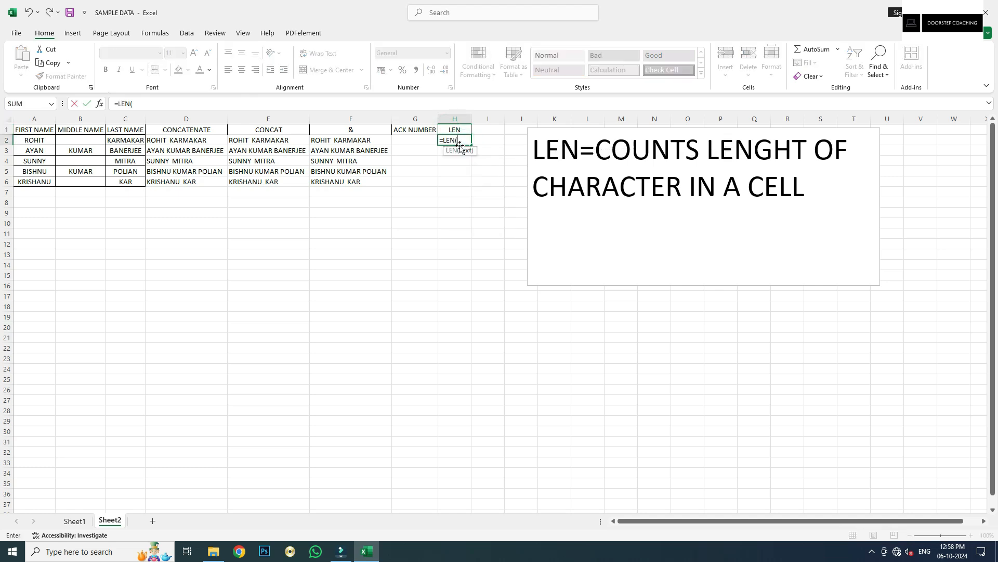
pyautogui.press('Left')
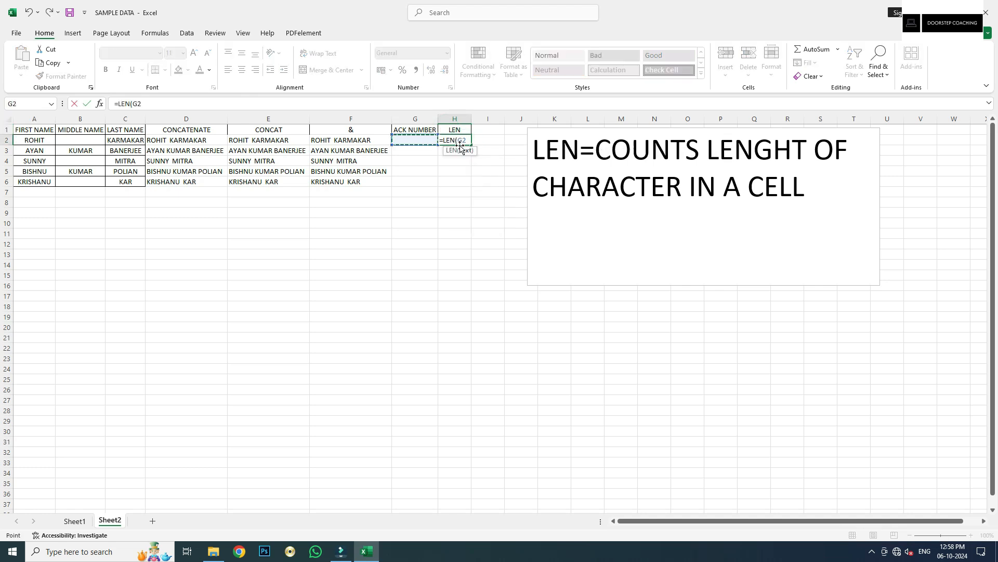
pyautogui.press('Tab')
# Copy the LEN formula down to H6
pyautogui.click(461, 139)
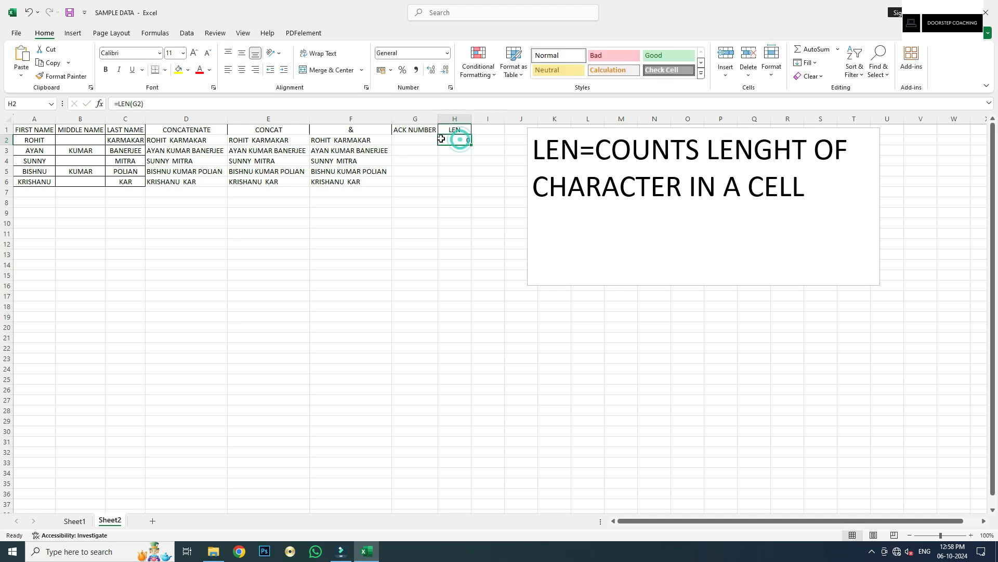
pyautogui.click(412, 138)
pyautogui.click(464, 138)
pyautogui.moveTo(472, 146); pyautogui.dragTo(470, 183)
pyautogui.click(449, 184)
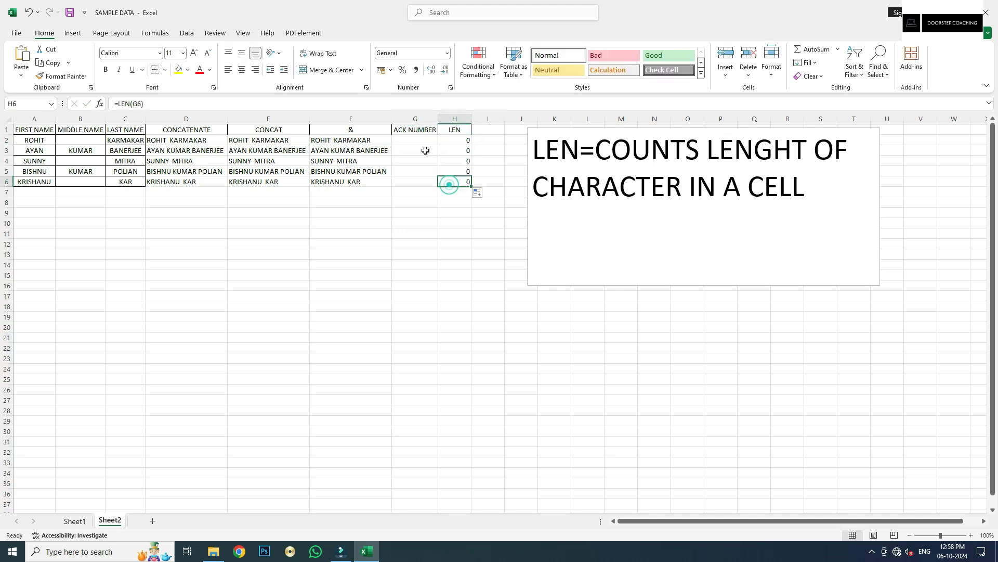
pyautogui.click(416, 139)
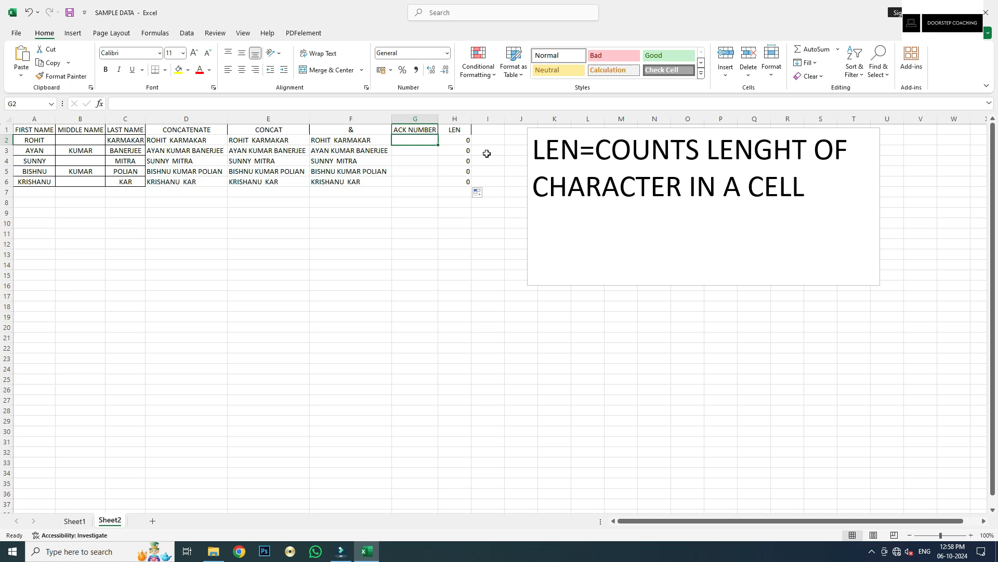
pyautogui.click(873, 551)
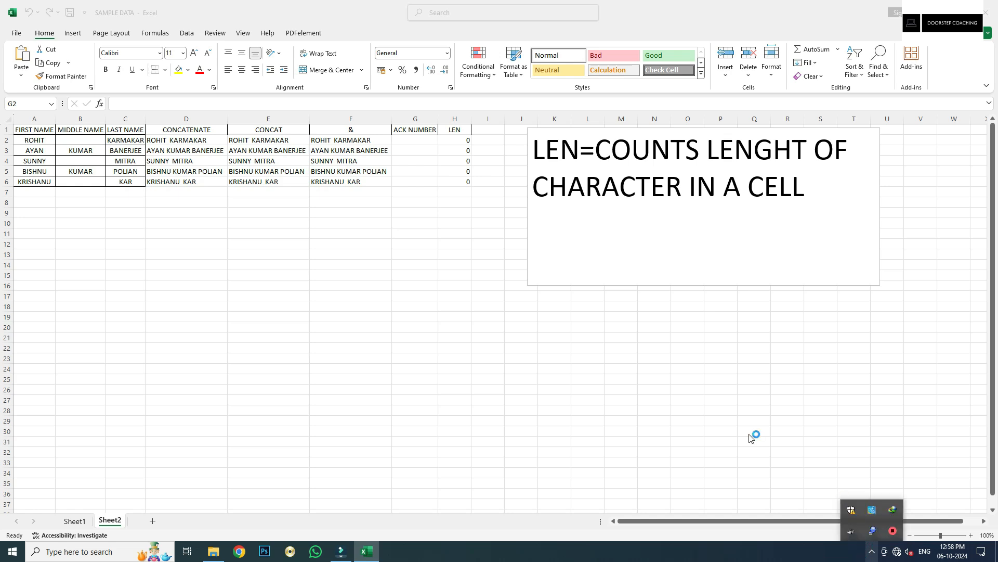
pyautogui.click(378, 21)
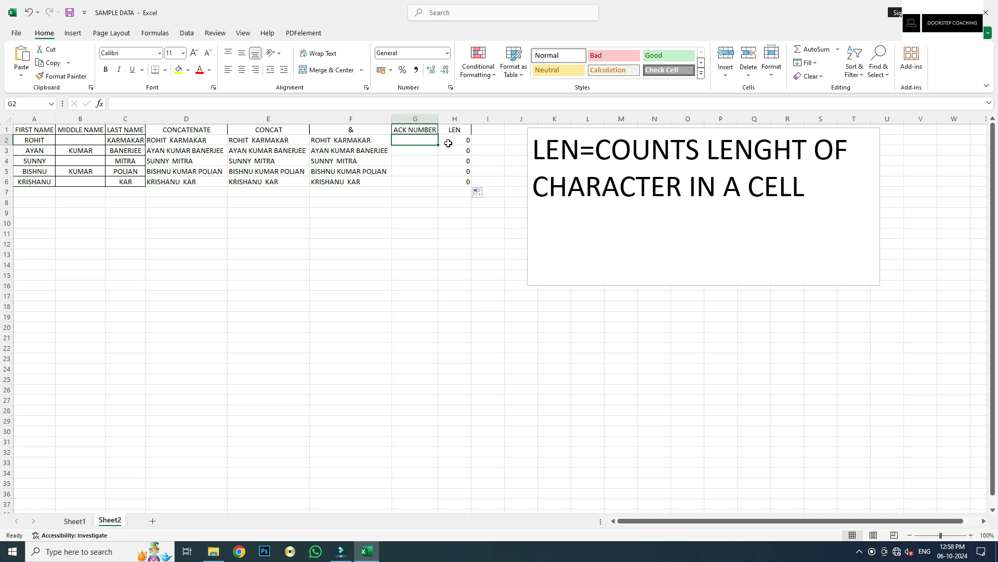
pyautogui.write('1258413')
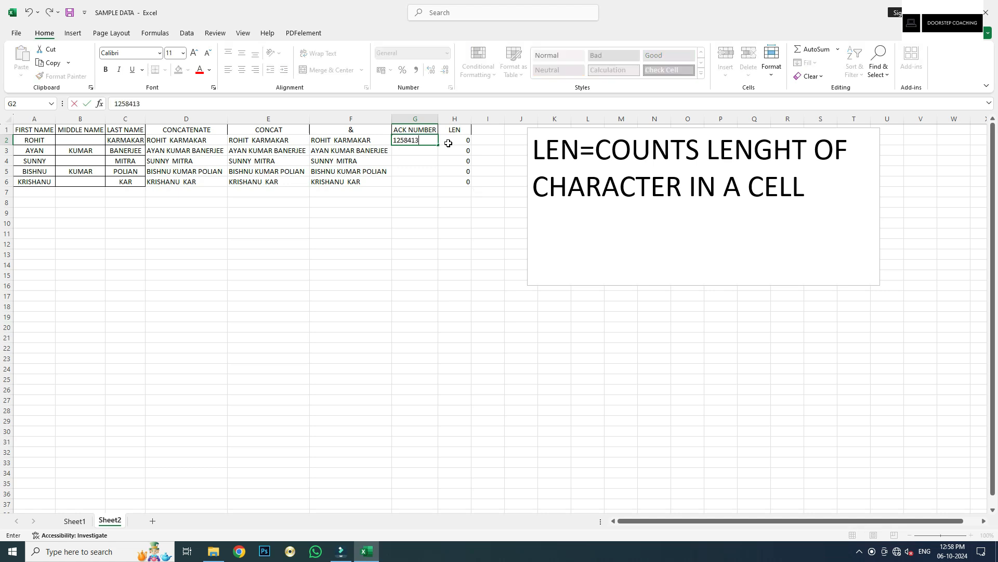
pyautogui.press('Return')
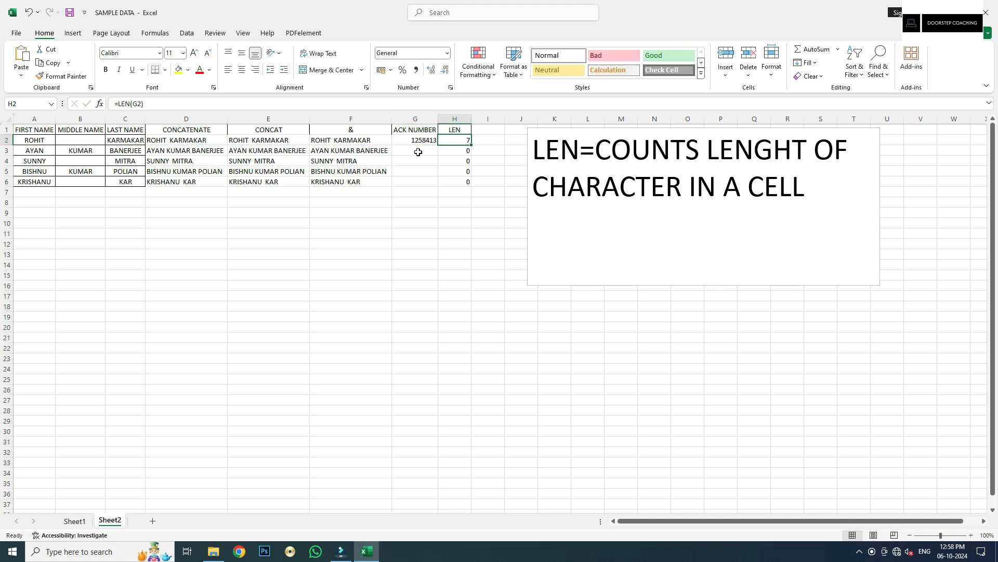
pyautogui.write('12587169887')
pyautogui.press('Tab')
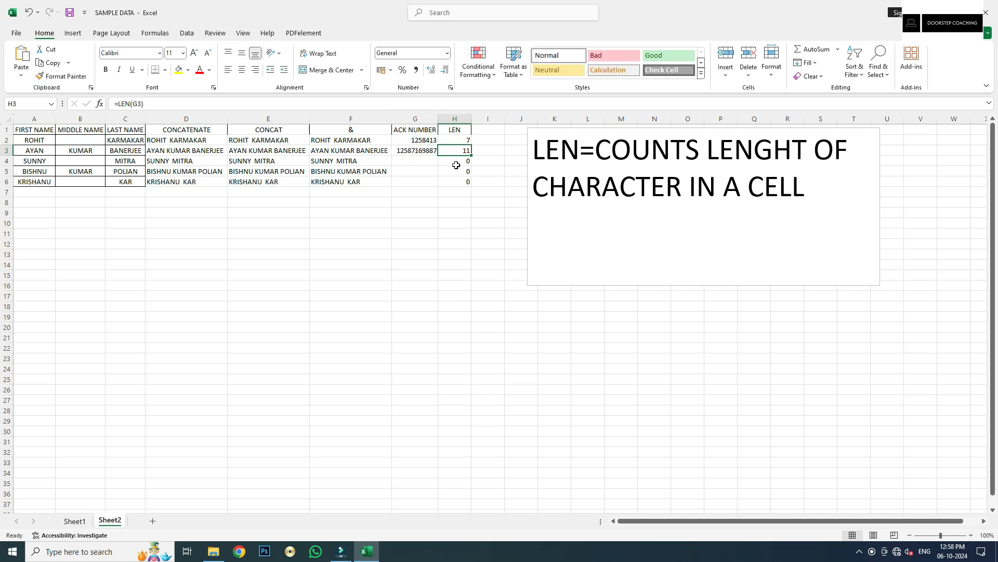
# Shorten the G3 ack number to 1258716 after checking its LEN result
pyautogui.click(415, 152)
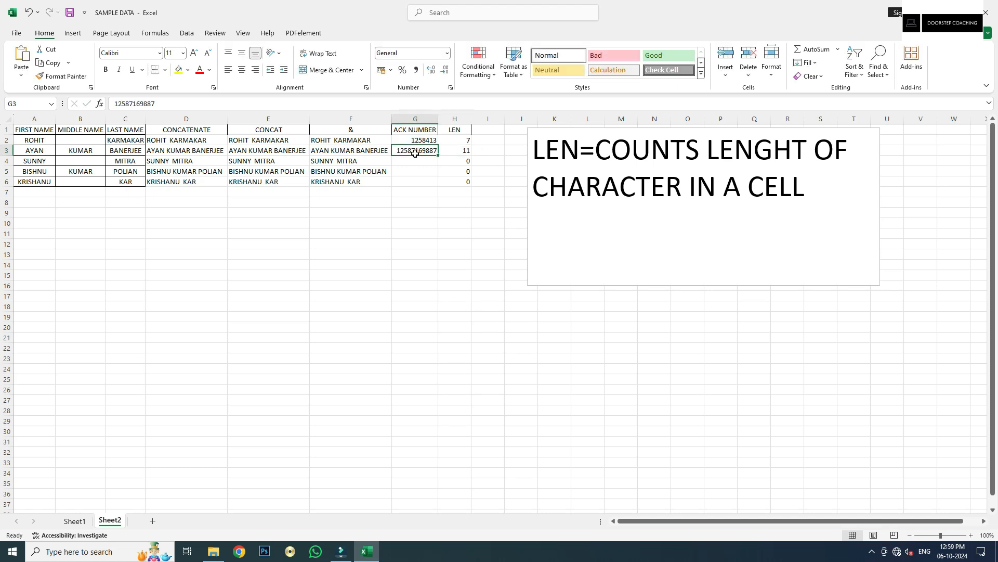
pyautogui.click(461, 152)
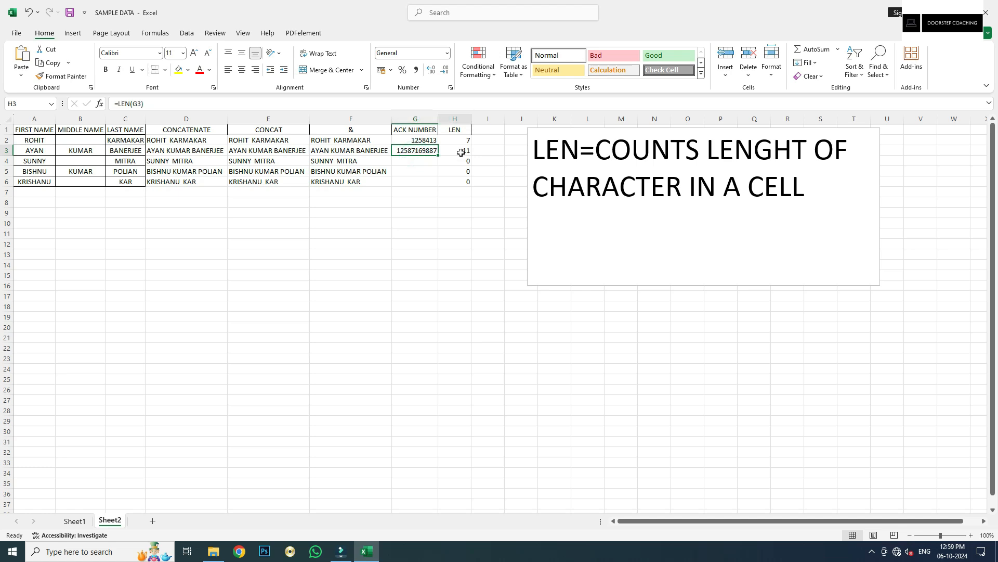
pyautogui.click(414, 150)
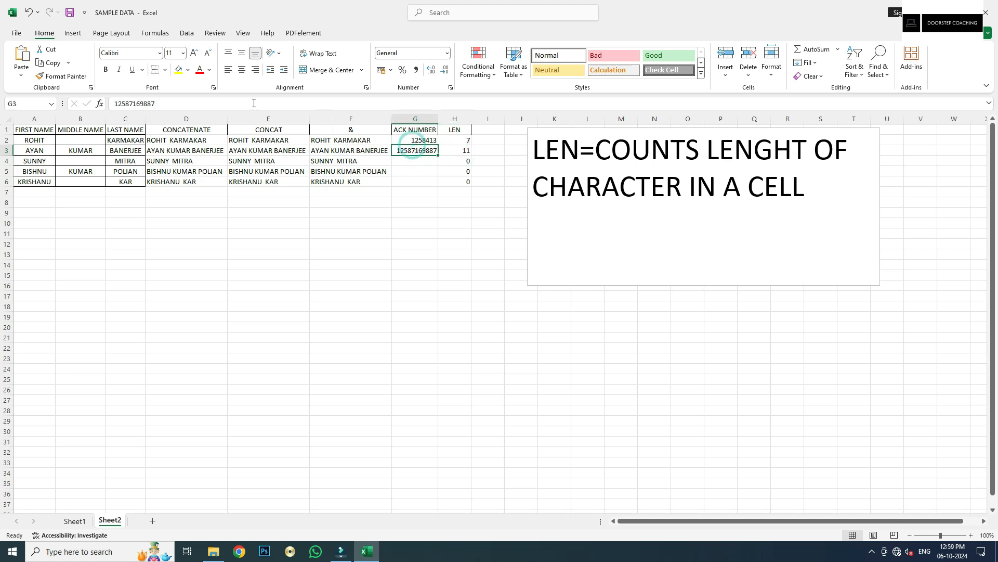
pyautogui.click(254, 103)
pyautogui.press('BackSpace')
pyautogui.press('BackSpace')
pyautogui.press('BackSpace')
pyautogui.press('BackSpace')
pyautogui.press('Tab')
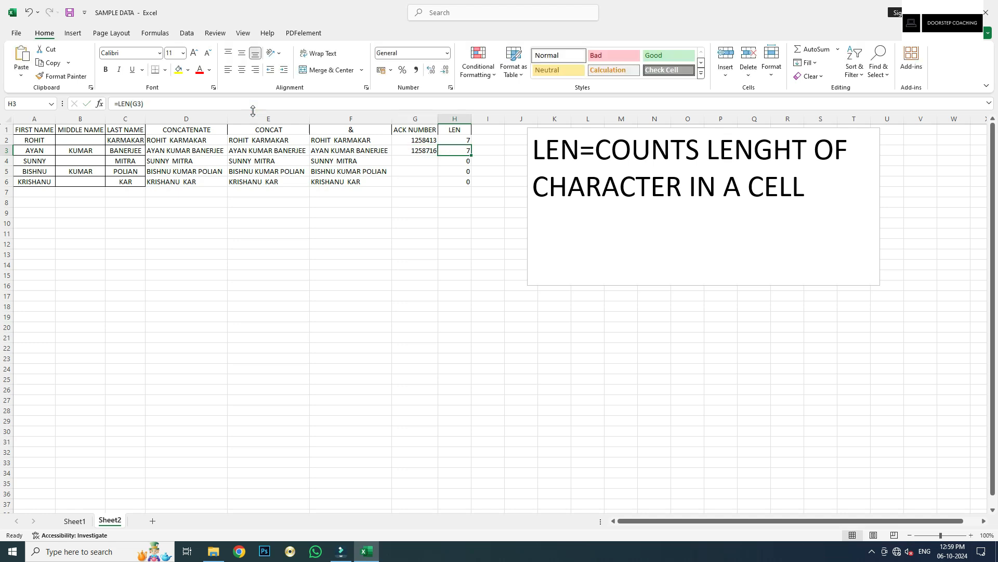
# Enter ack numbers 152874, 25413 and 15791347 in G4:G6
pyautogui.click(415, 161)
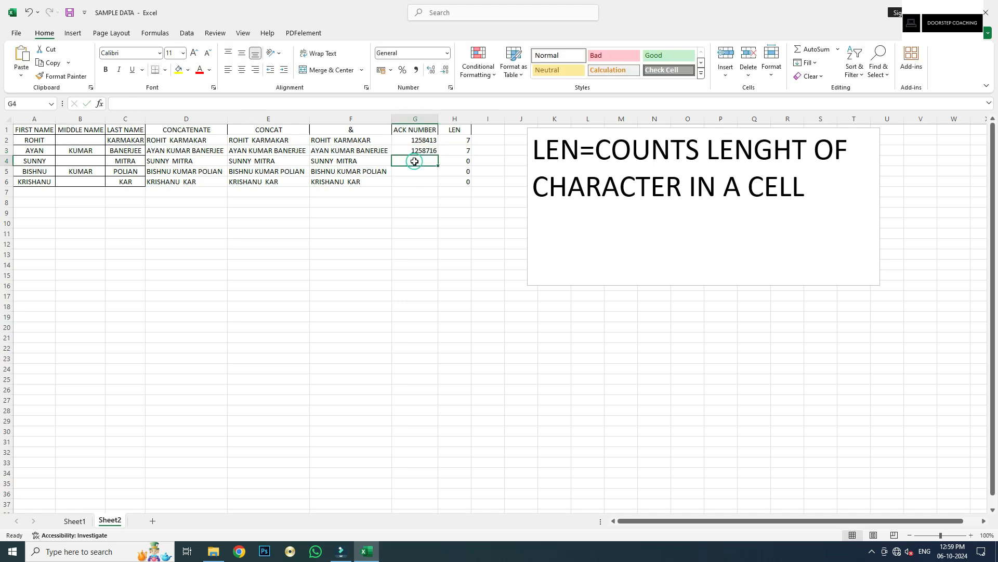
pyautogui.write('152874')
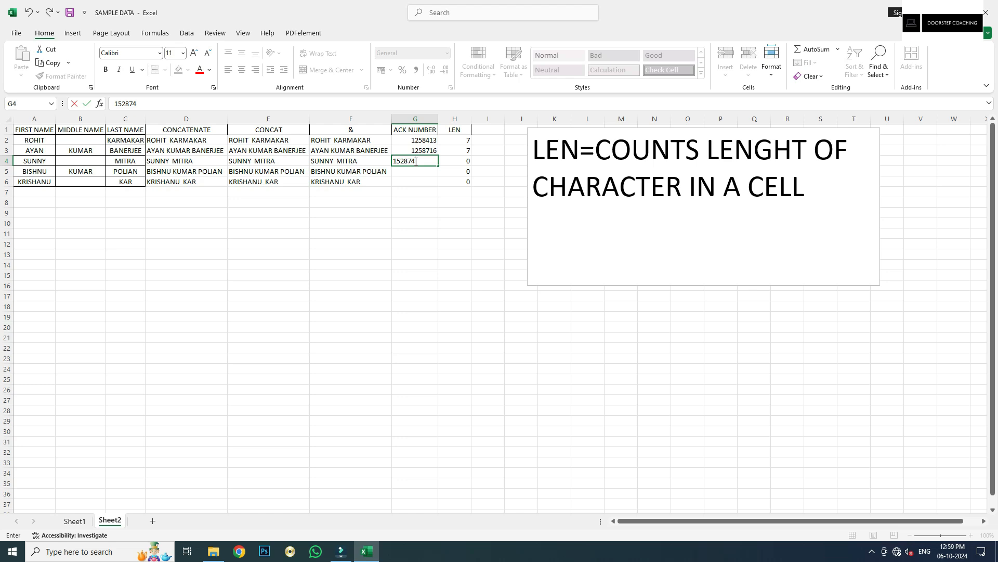
pyautogui.press('Tab')
pyautogui.click(423, 171)
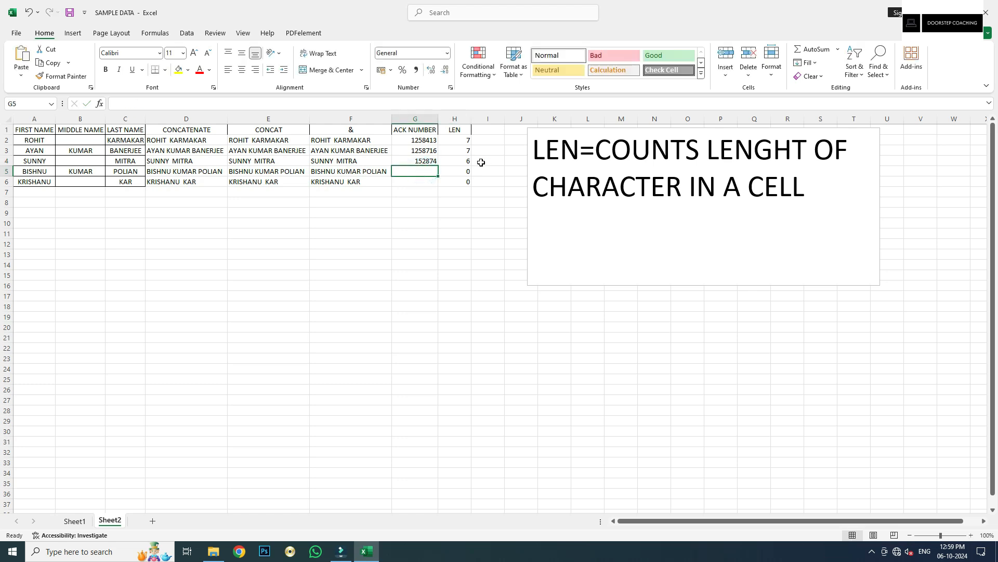
pyautogui.write('25413')
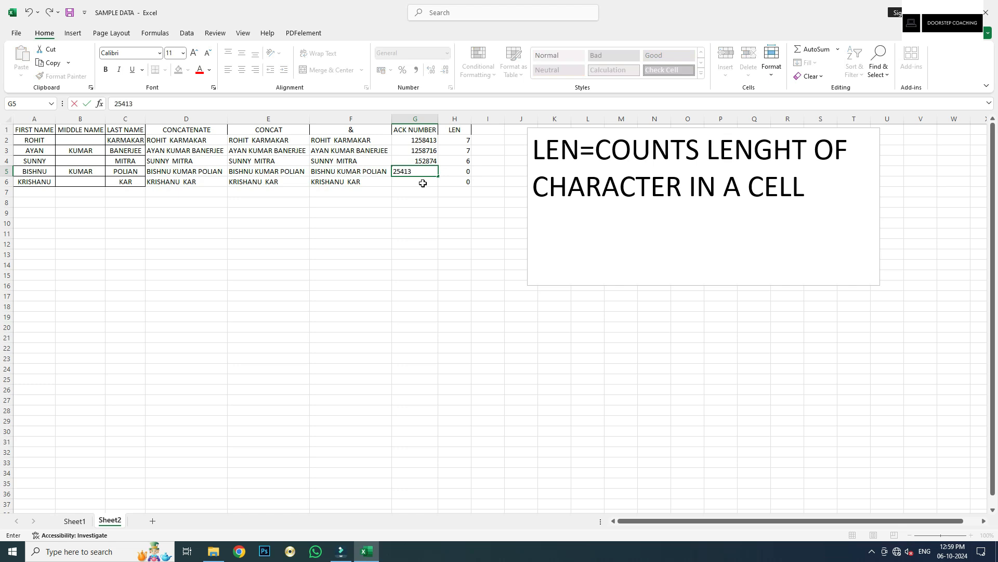
pyautogui.press('Tab')
pyautogui.click(426, 185)
pyautogui.write('15791347')
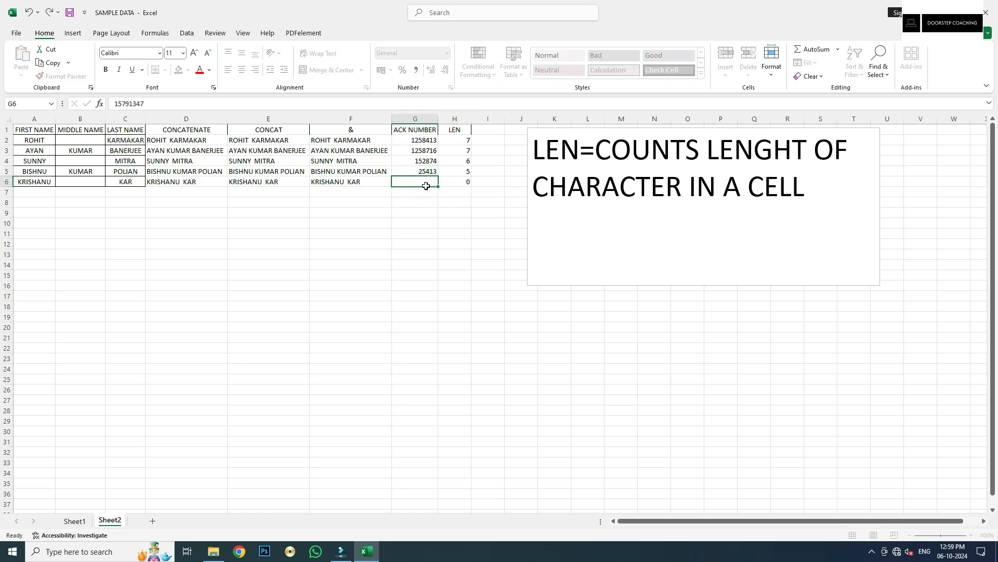
pyautogui.press('Tab')
# Trim G6 to 1579134 and check the LEN counts in column H
pyautogui.click(416, 182)
pyautogui.click(256, 105)
pyautogui.press('BackSpace')
pyautogui.press('Tab')
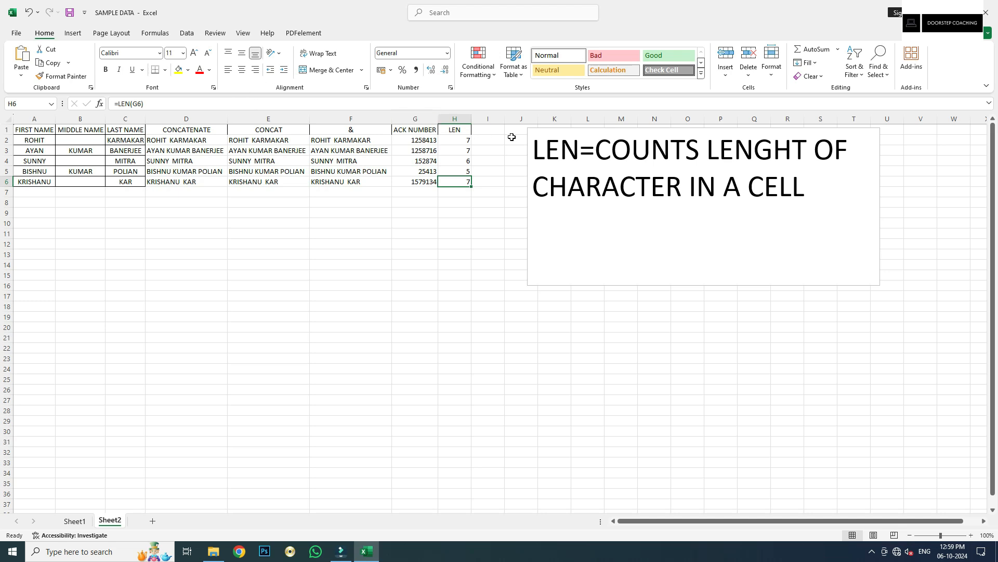
pyautogui.click(453, 142)
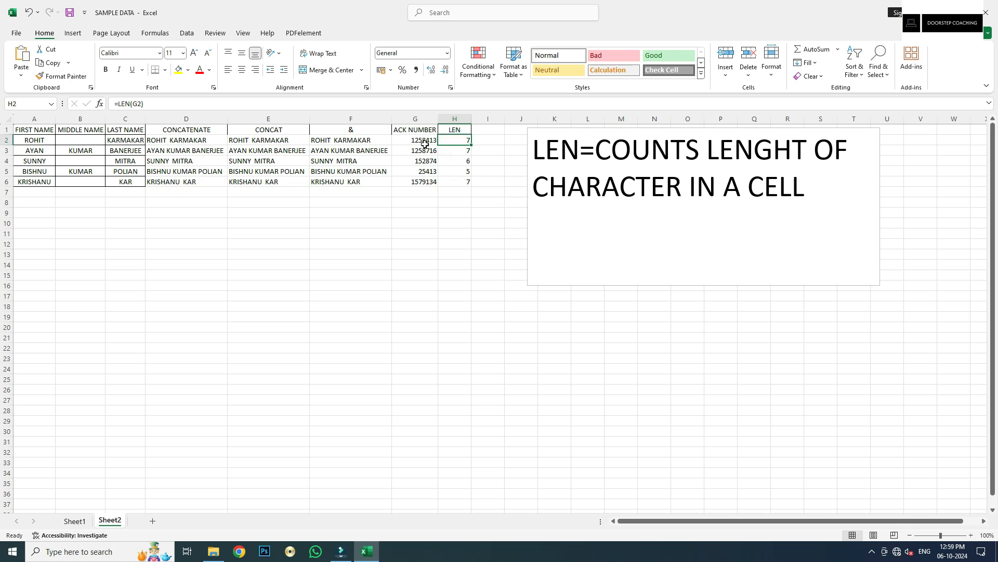
pyautogui.click(462, 155)
pyautogui.click(464, 164)
pyautogui.click(459, 179)
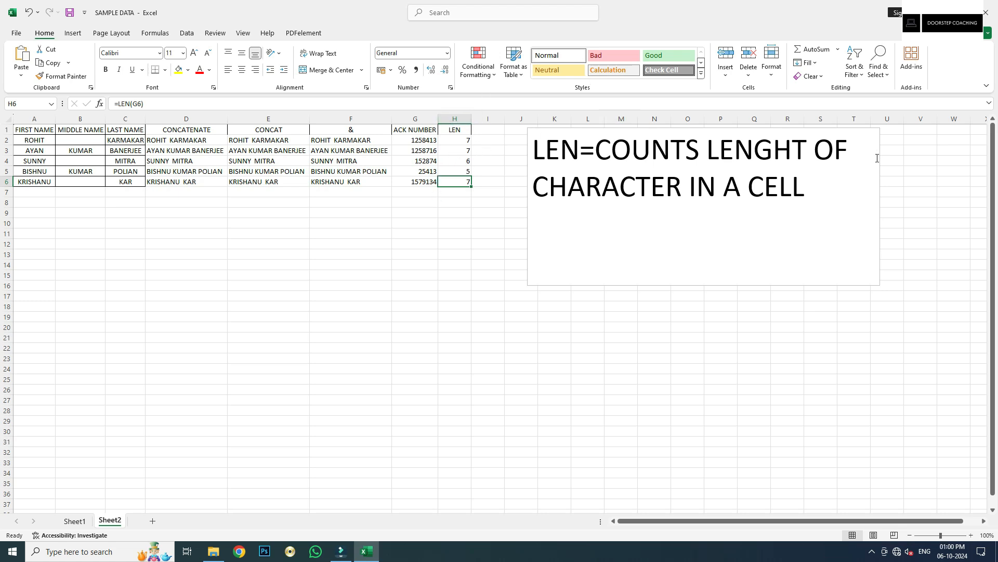
# Clear the LEN text and type "TRIM=REMOVES EXTRA SPACES FROM A CELL", fixing the REMOVERS typo
pyautogui.moveTo(810, 189); pyautogui.dragTo(525, 147)
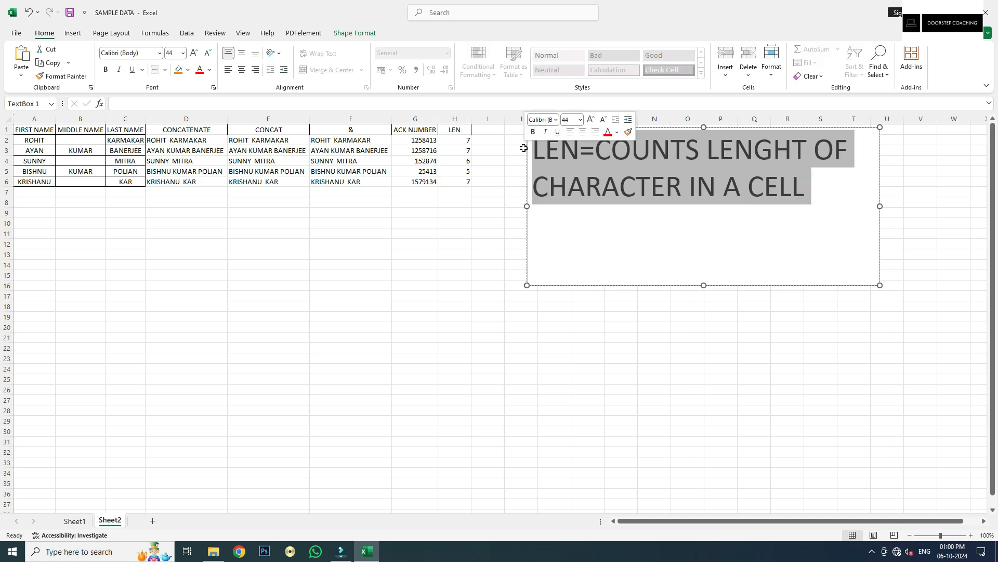
pyautogui.press('BackSpace')
pyautogui.write('TRIM')
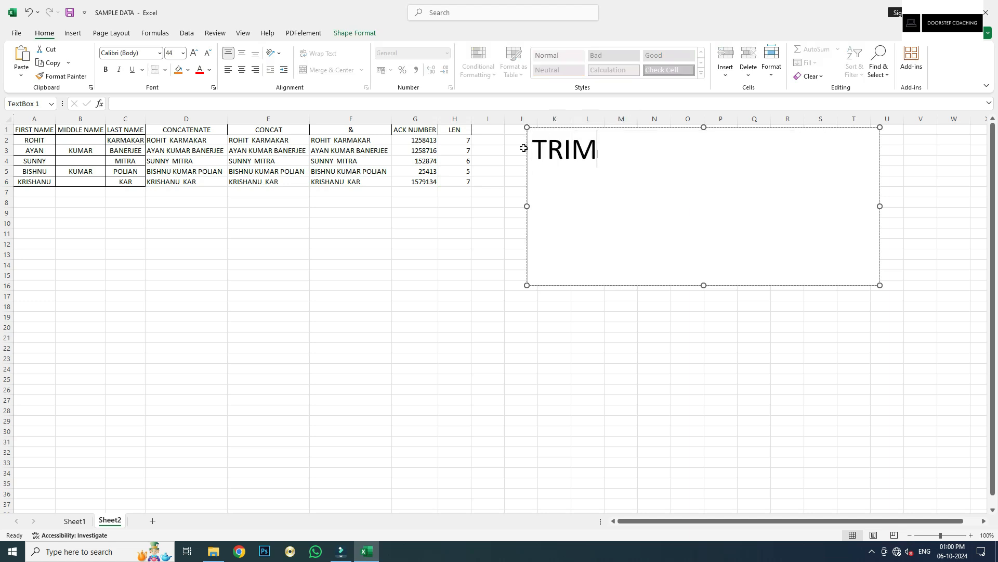
pyautogui.write('=REMOVERS')
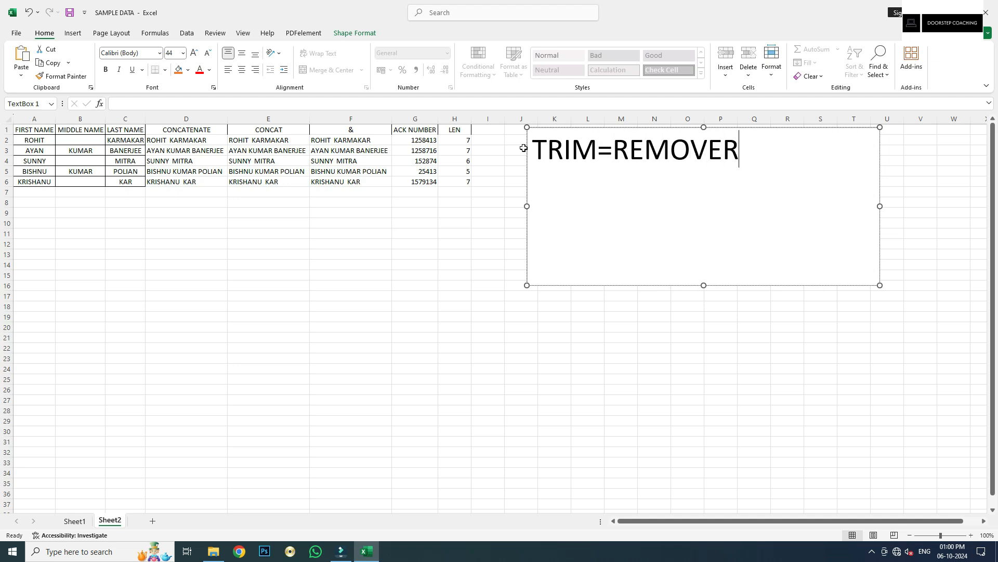
pyautogui.press('BackSpace')
pyautogui.press('BackSpace')
pyautogui.press('BackSpace')
pyautogui.write('S EXTRA S')
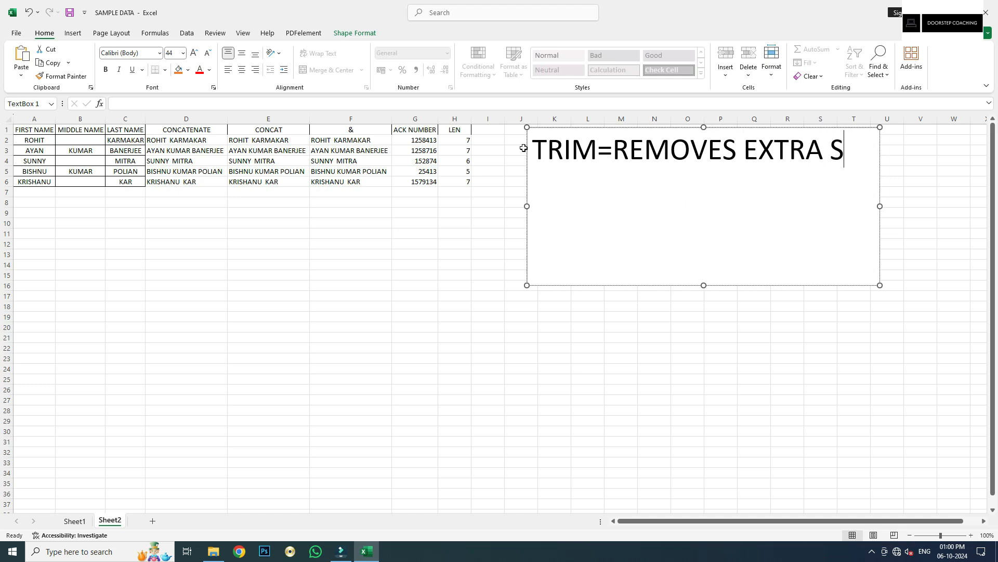
pyautogui.write('PACES ')
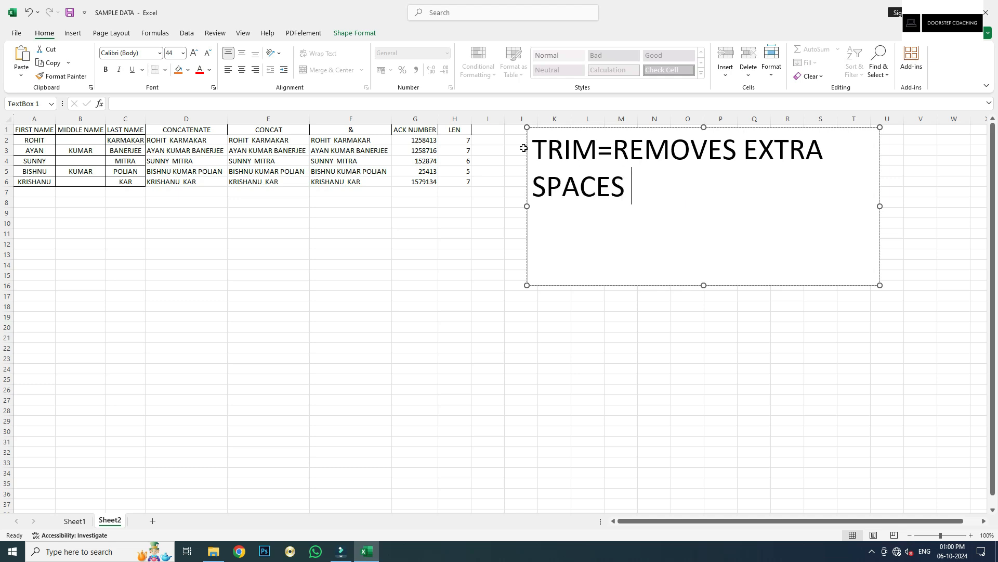
pyautogui.write('FROM A')
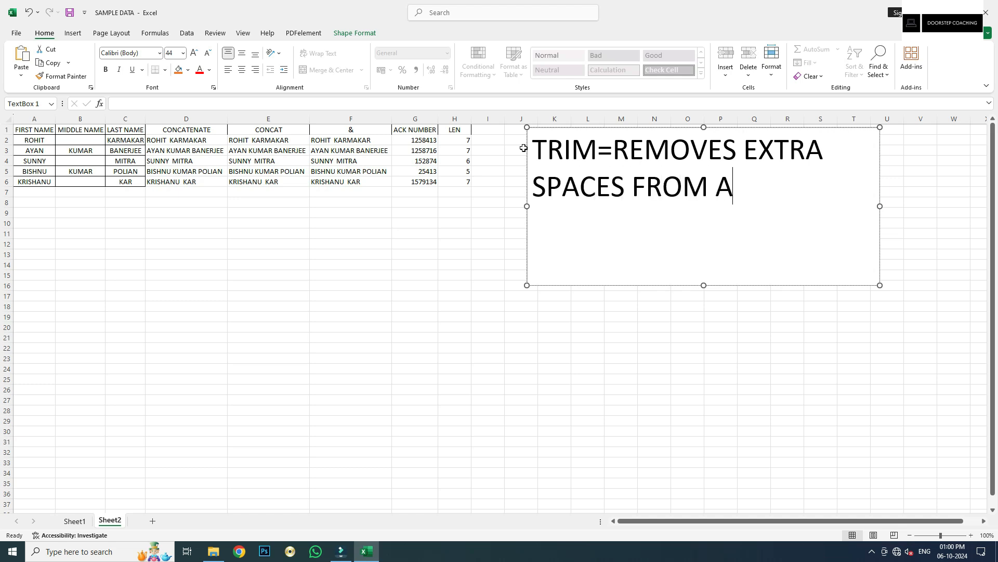
pyautogui.write(' CELL')
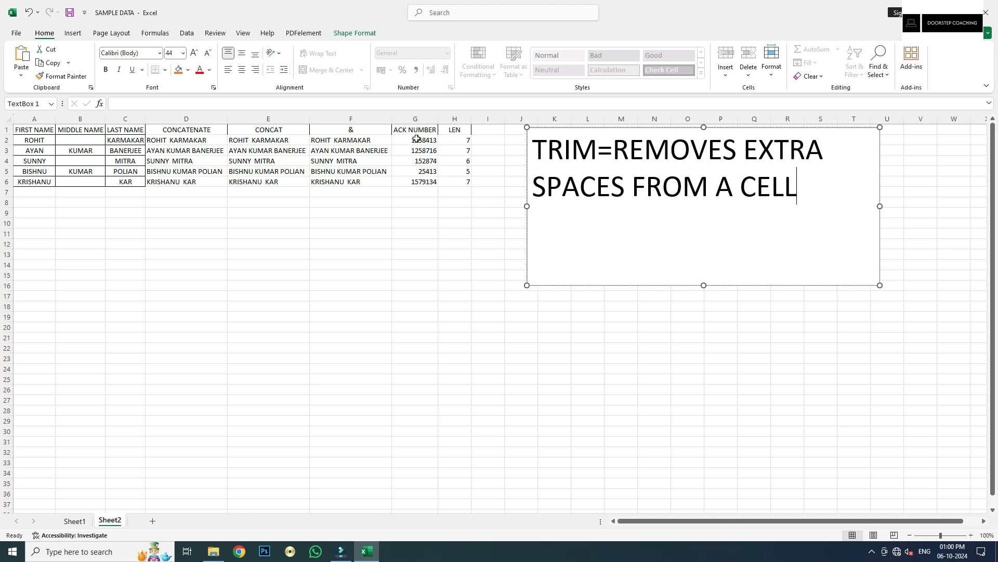
pyautogui.click(368, 142)
pyautogui.click(352, 163)
# Check the & results and blank middle names, then head column I as TRIM
pyautogui.click(366, 183)
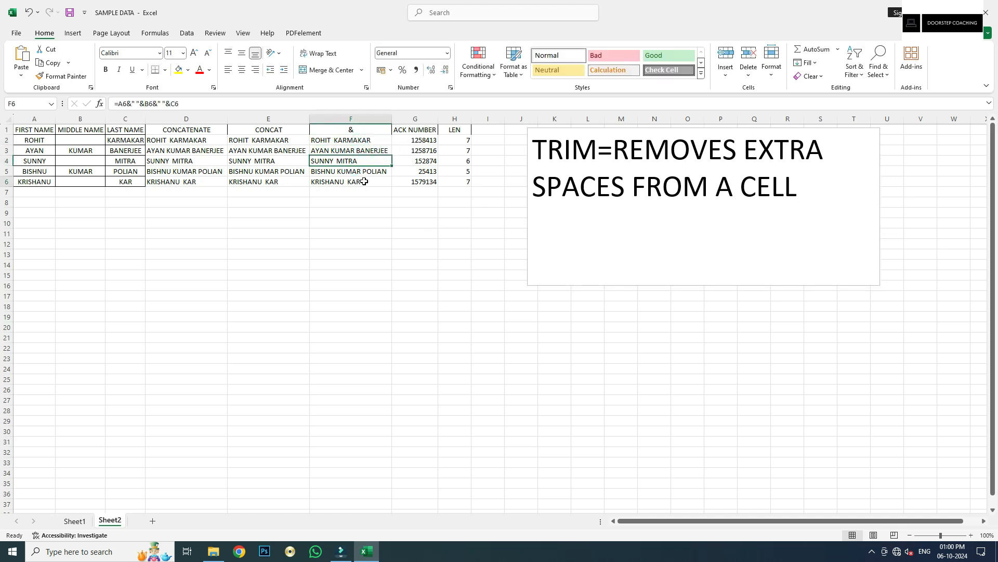
pyautogui.click(84, 180)
pyautogui.click(89, 161)
pyautogui.click(331, 141)
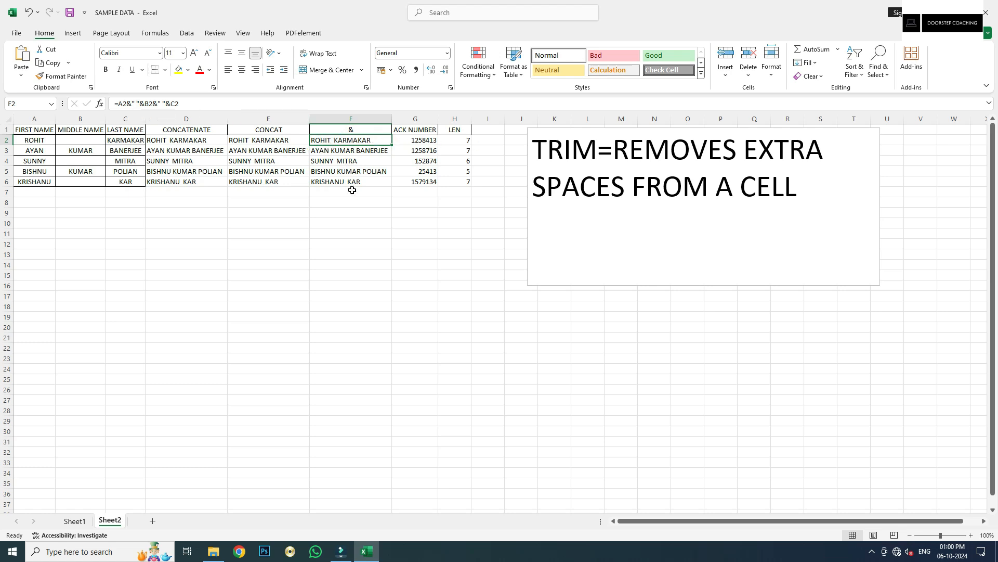
pyautogui.click(481, 132)
pyautogui.write('TRIM')
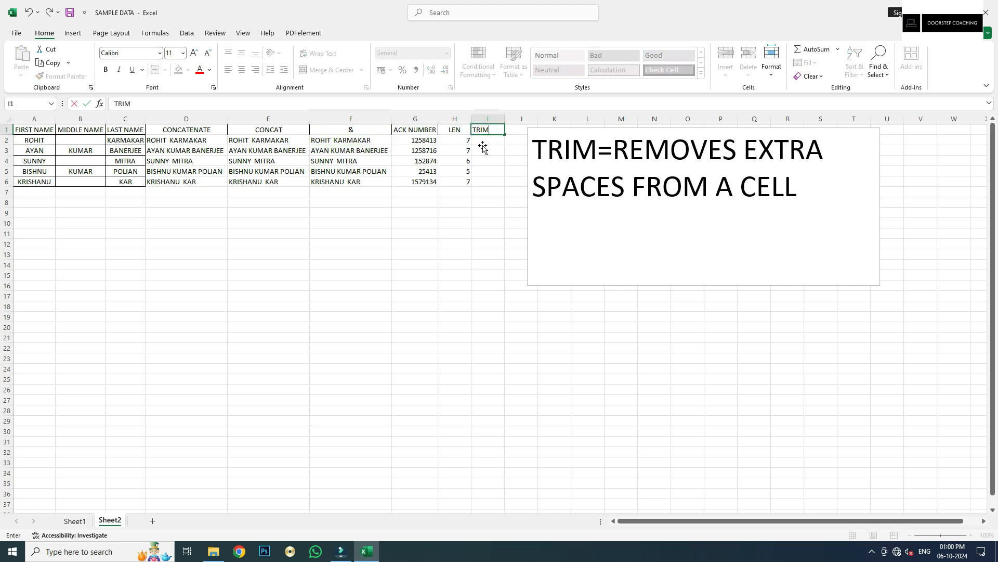
pyautogui.press('Return')
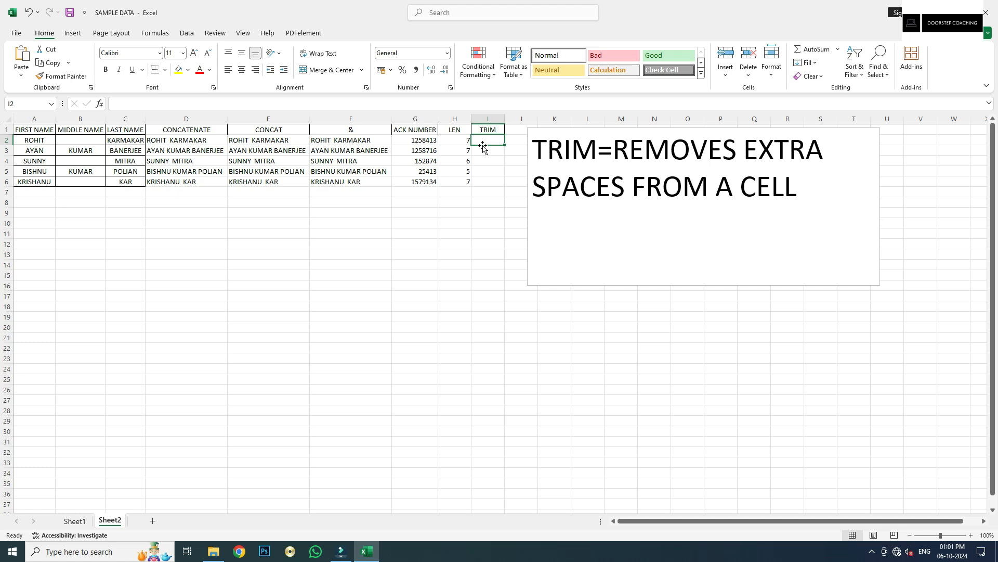
# Enter =TRIM(F2) in I2, copy it to I3, and widen column I to fit
pyautogui.write('=TRIM(')
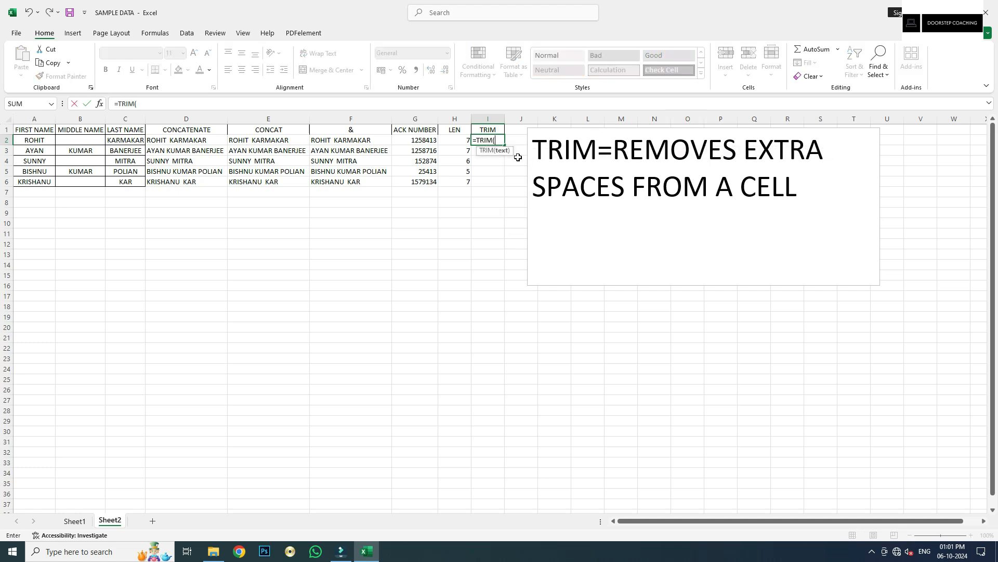
pyautogui.click(327, 141)
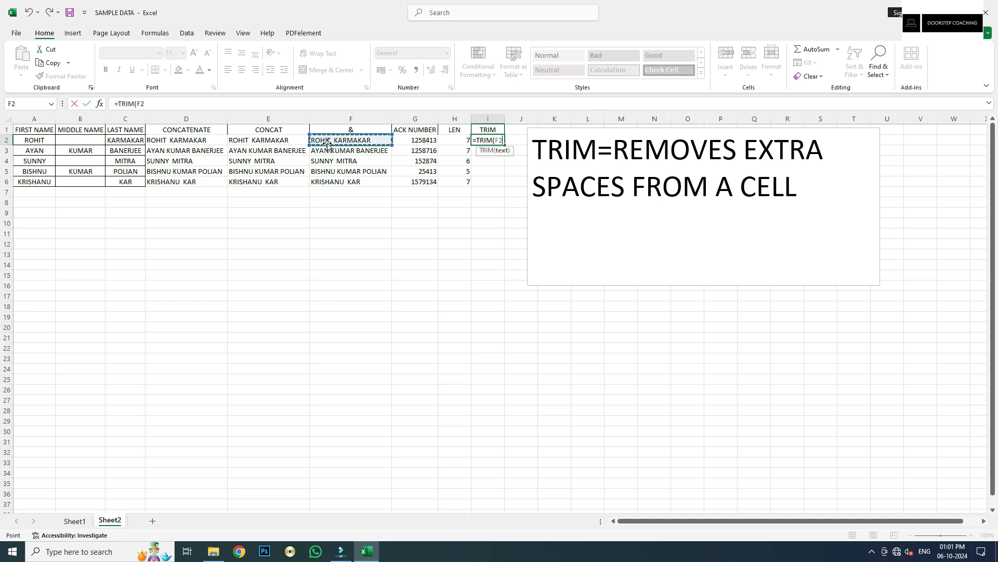
pyautogui.press('Tab')
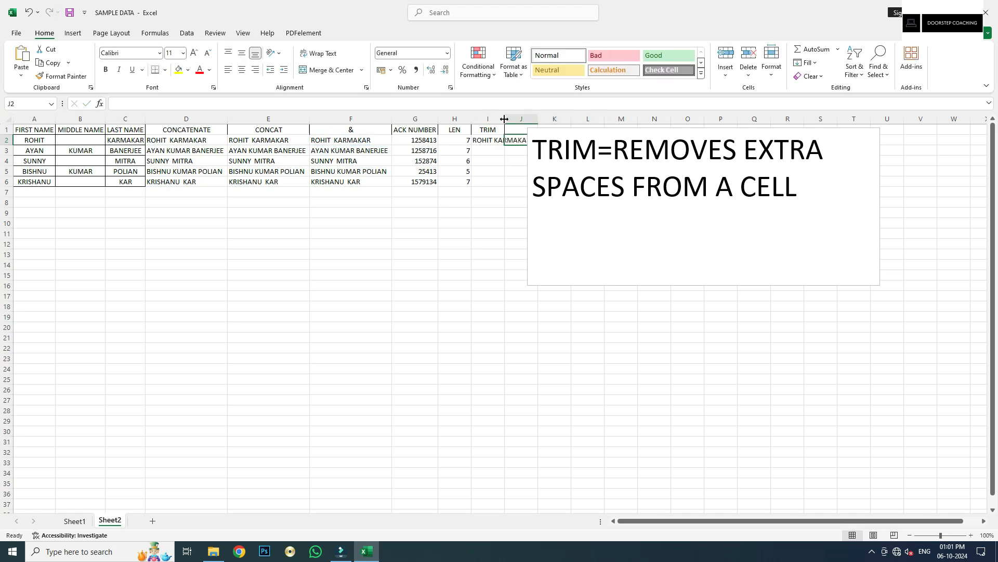
pyautogui.doubleClick(504, 120)
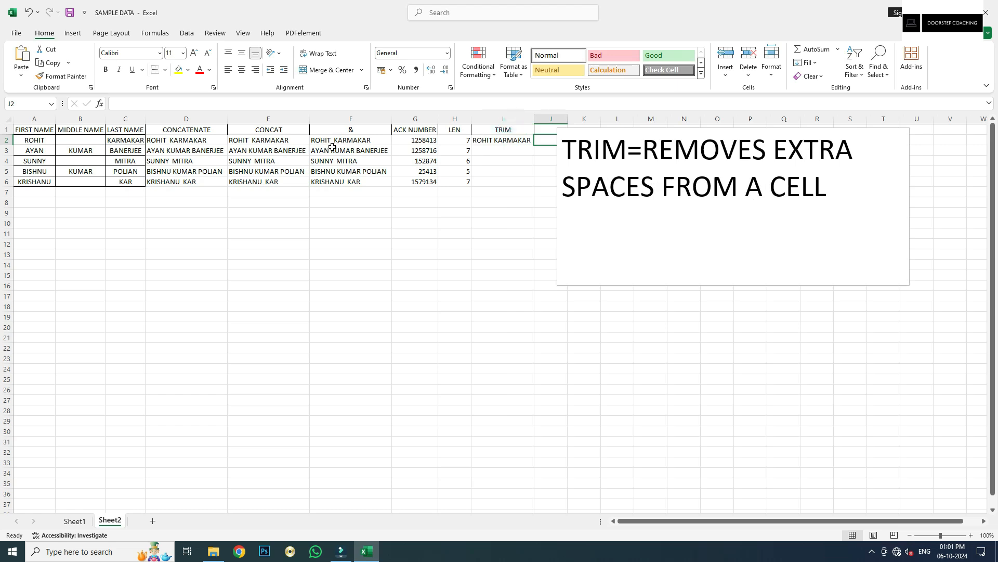
pyautogui.click(498, 148)
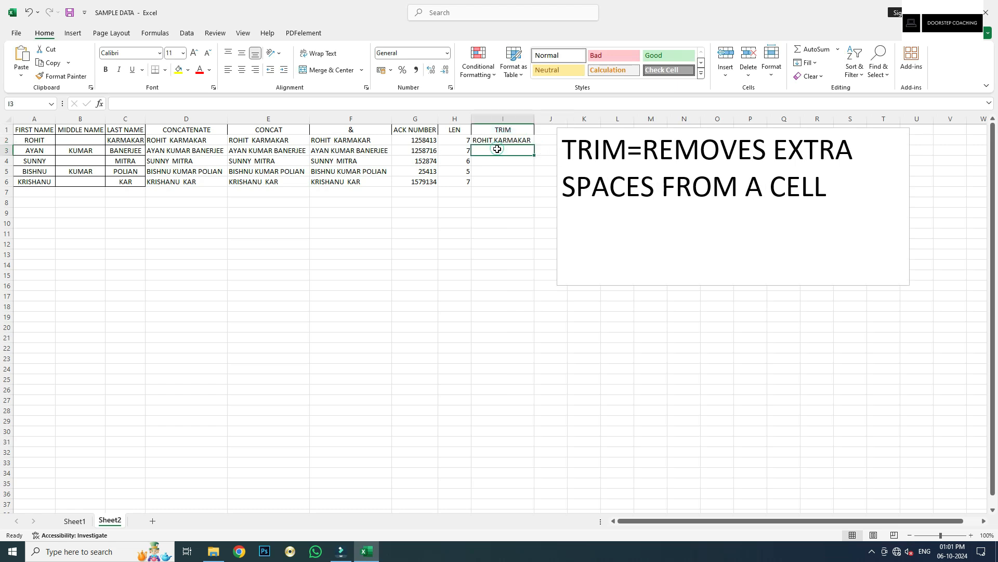
pyautogui.hotkey('ctrl', 'd')
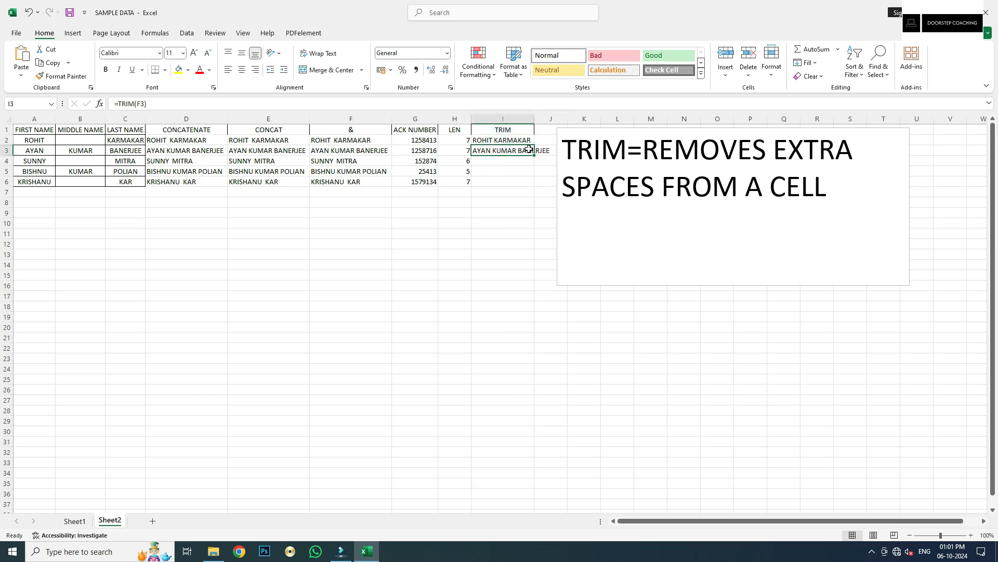
pyautogui.doubleClick(534, 119)
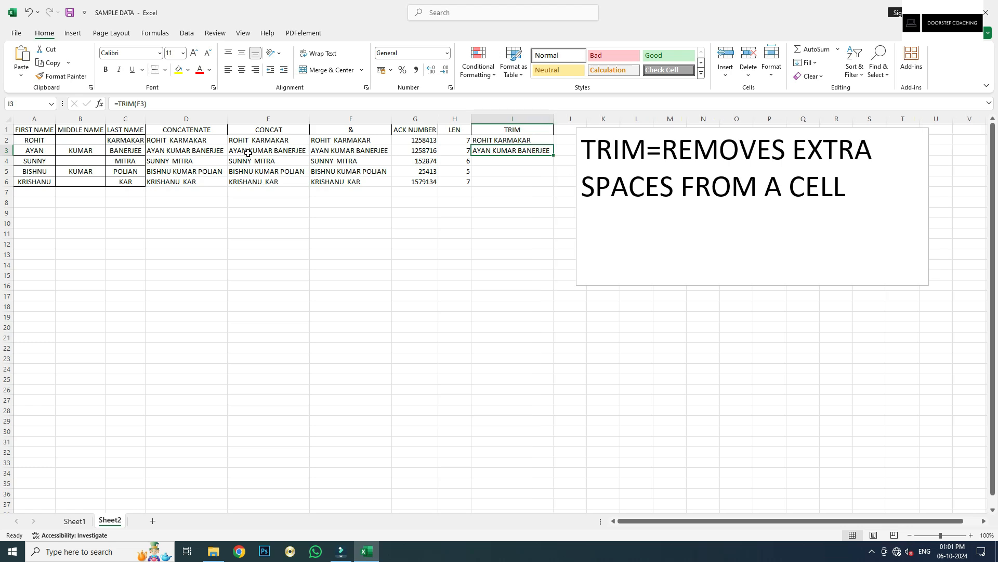
# Fill the TRIM formula down into I4, I5 and I6 with Ctrl+D
pyautogui.click(499, 161)
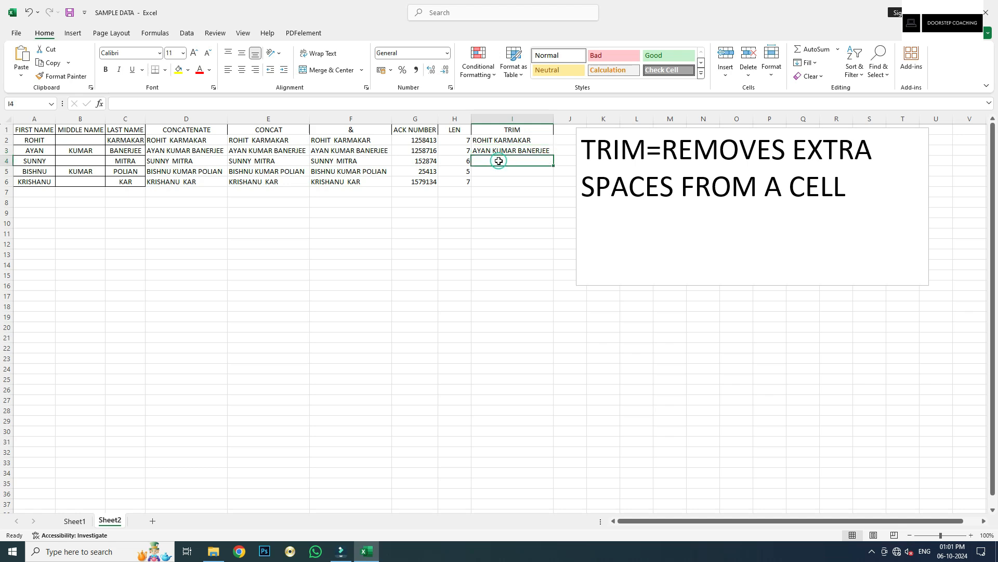
pyautogui.hotkey('ctrl', 'd')
pyautogui.click(509, 171)
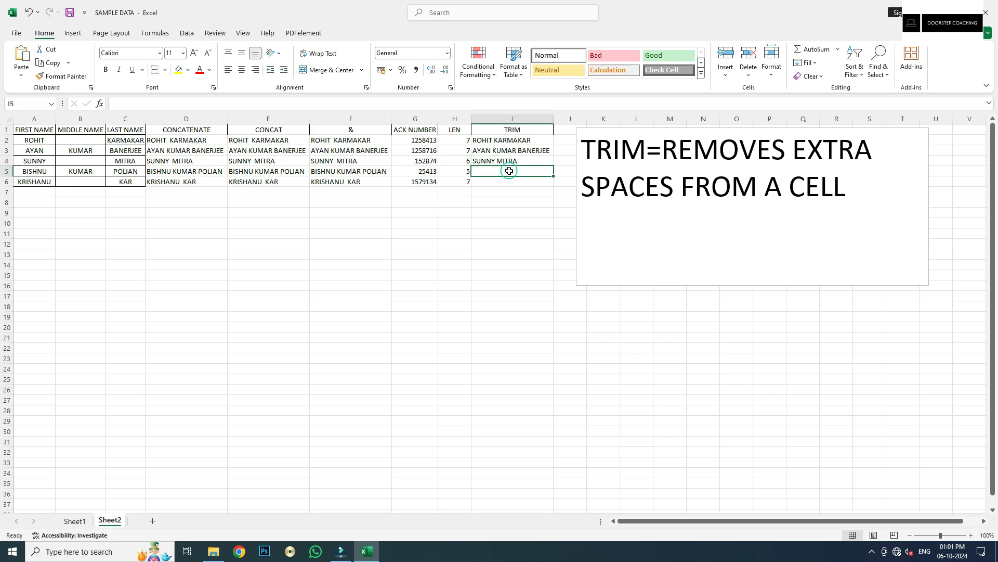
pyautogui.hotkey('ctrl', 'd')
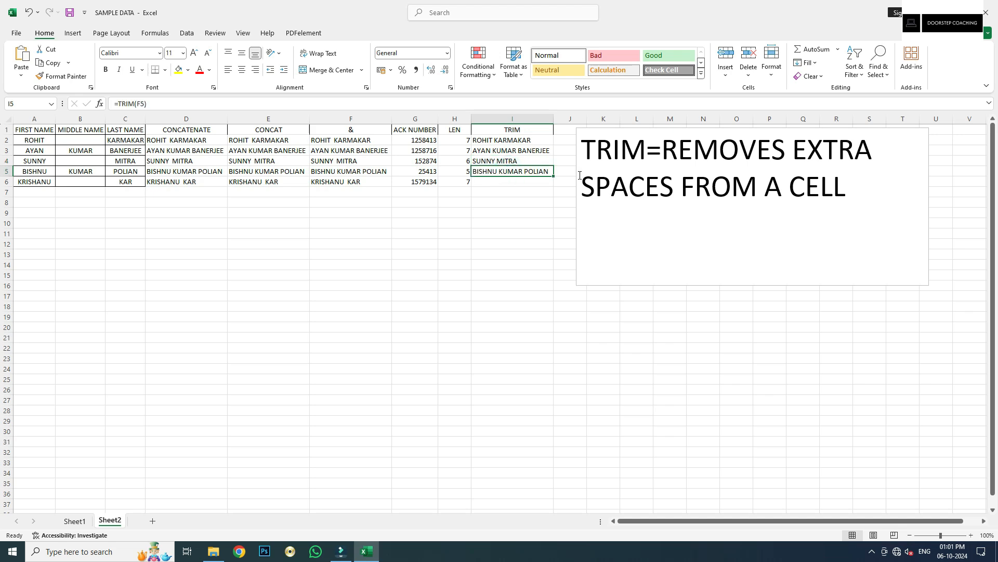
pyautogui.click(526, 182)
pyautogui.hotkey('ctrl', 'd')
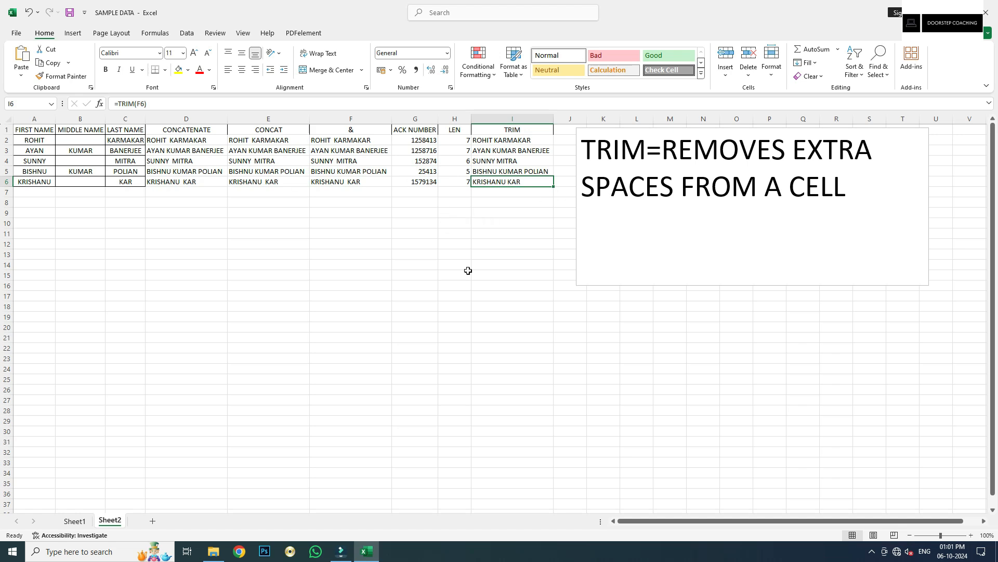
# Clear the ACK NUMBER entries and fill G2:G6 with =LEN(F2) lengths of the & names
pyautogui.click(415, 119)
pyautogui.moveTo(415, 130); pyautogui.dragTo(416, 176)
pyautogui.press('Delete')
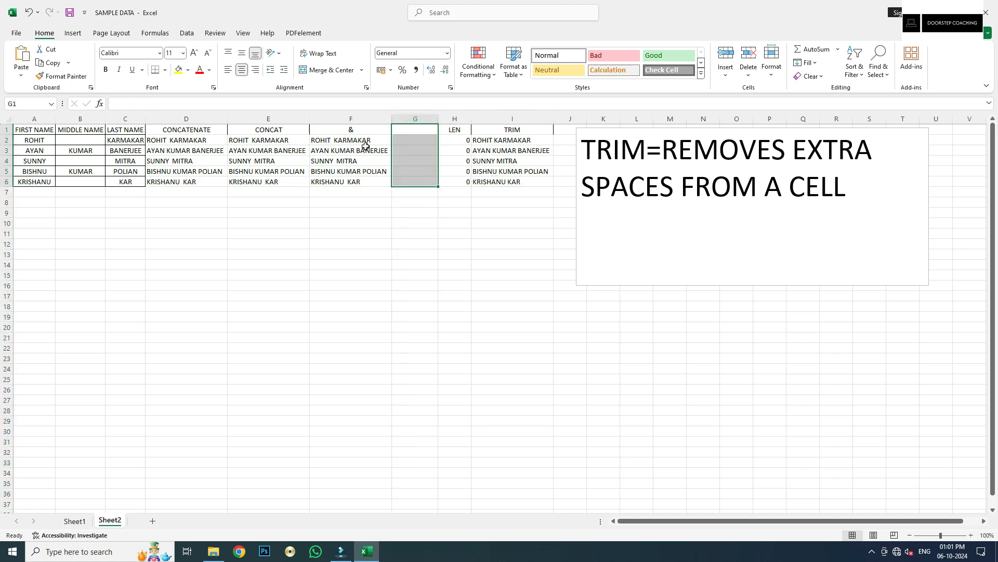
pyautogui.click(413, 141)
pyautogui.write('=LEN(')
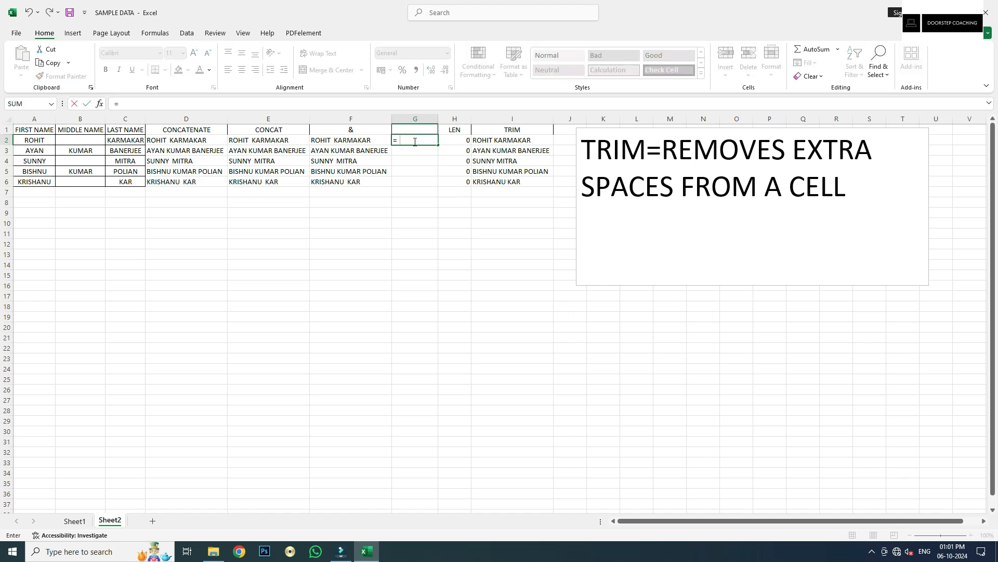
pyautogui.click(364, 139)
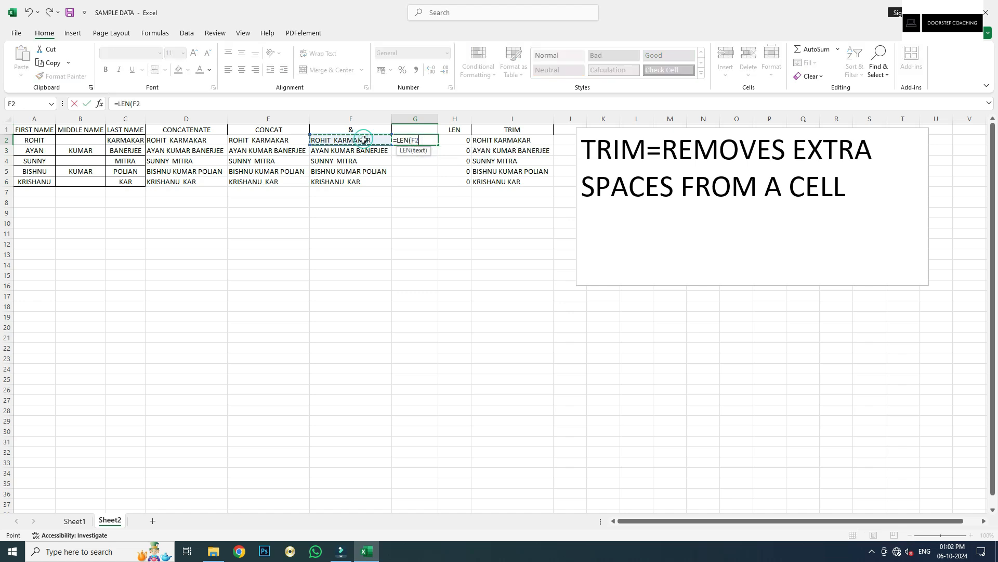
pyautogui.hotkey('ctrl', 'Return')
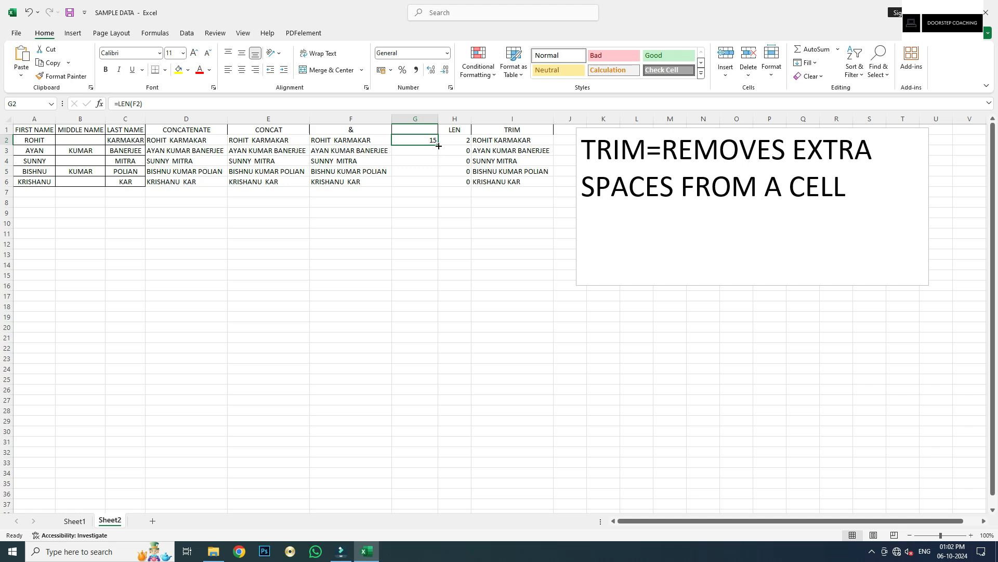
pyautogui.doubleClick(438, 146)
pyautogui.click(418, 138)
# Replace the #NAME? entry in H2 with =LEN(I2) and fill it down to H6
pyautogui.click(459, 138)
pyautogui.write('=')
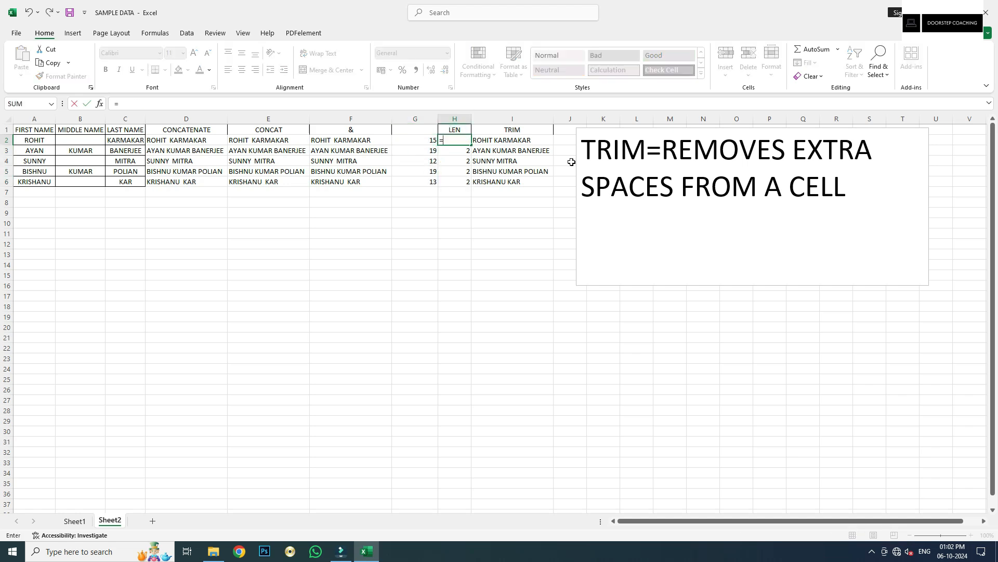
pyautogui.write('L')
pyautogui.press('Right')
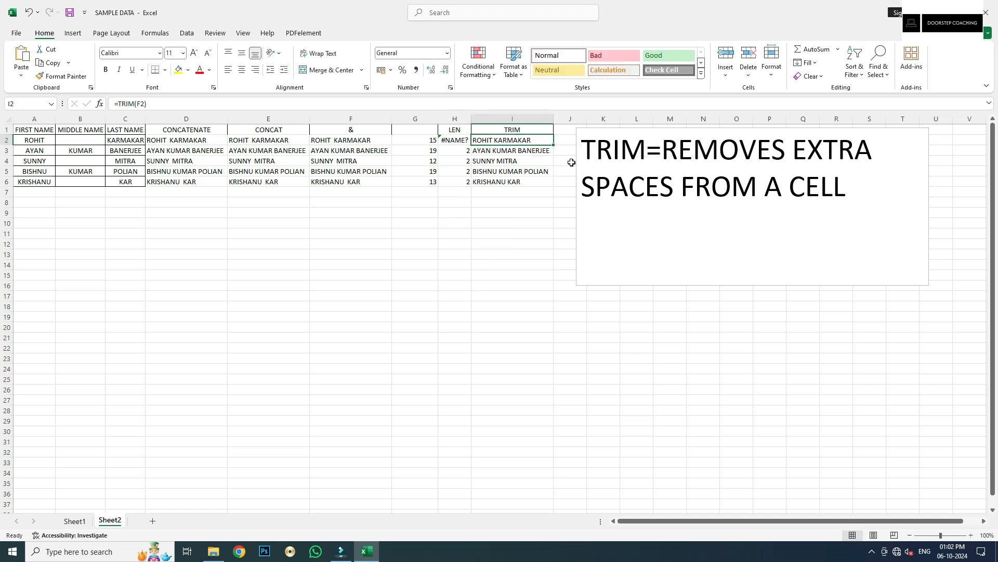
pyautogui.press('Left')
pyautogui.write('=LEN(')
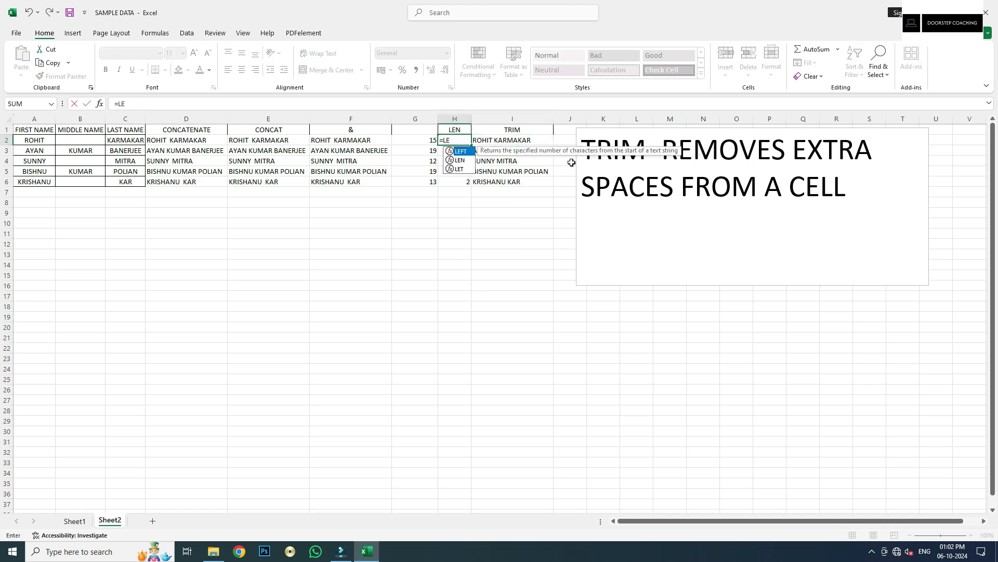
pyautogui.click(504, 140)
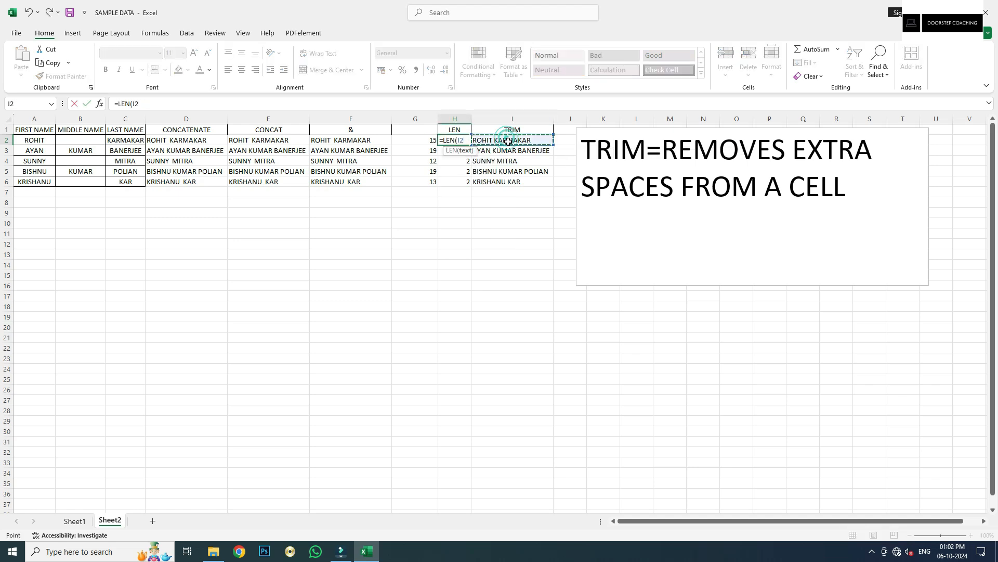
pyautogui.press('Tab')
pyautogui.click(460, 139)
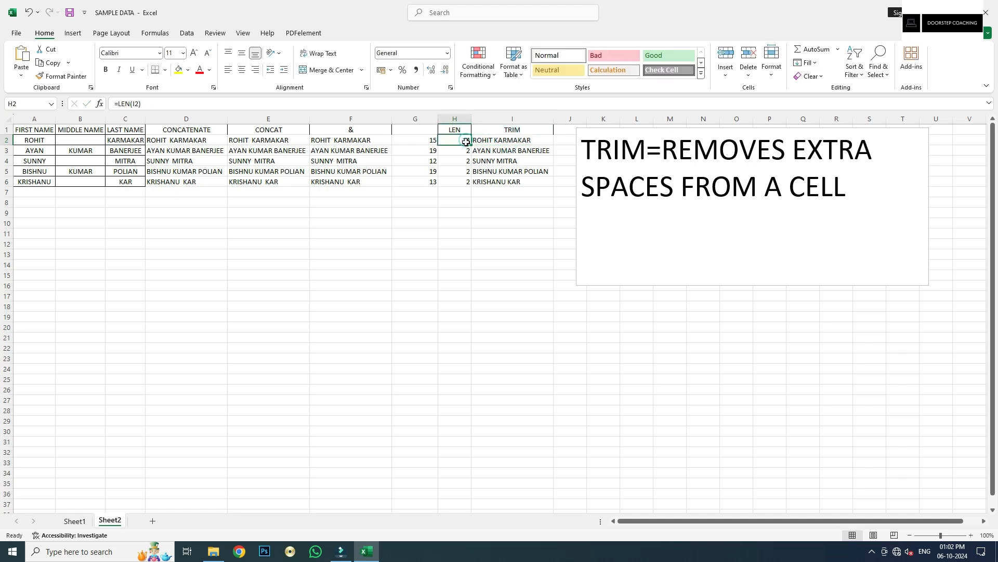
pyautogui.doubleClick(471, 145)
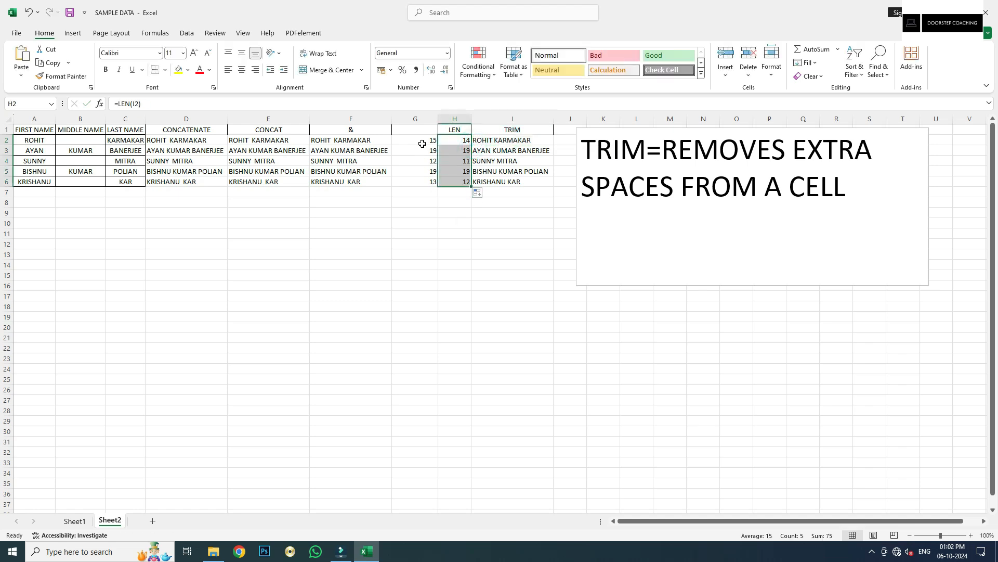
# Compare the LEN formulas in columns G and H against the trimmed names in I
pyautogui.click(421, 140)
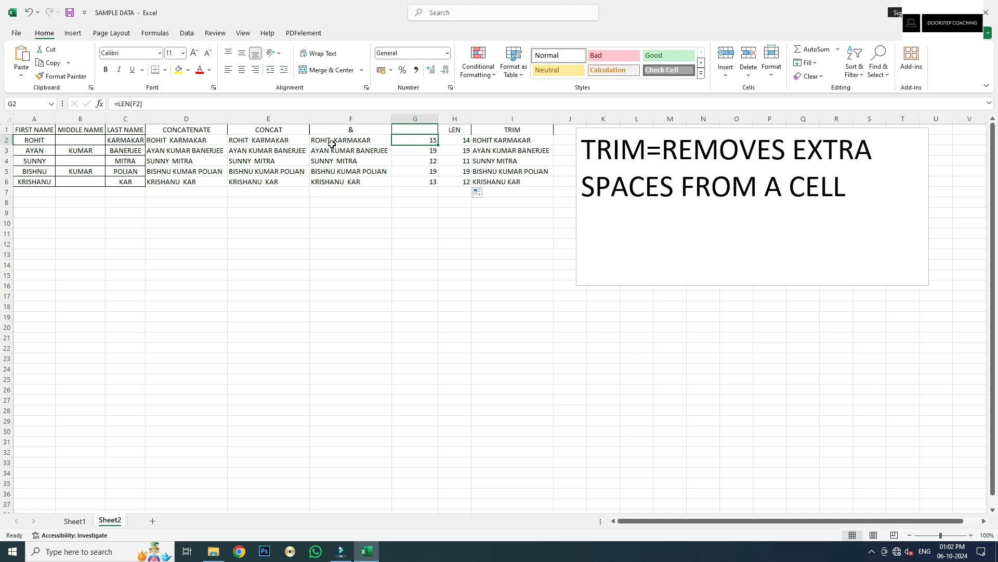
pyautogui.click(538, 140)
pyautogui.click(456, 141)
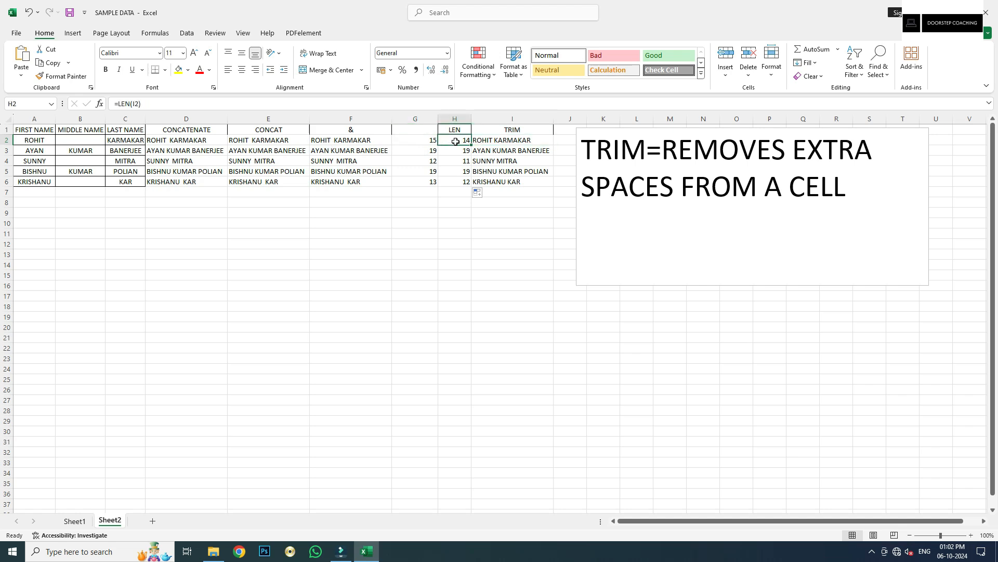
pyautogui.click(409, 151)
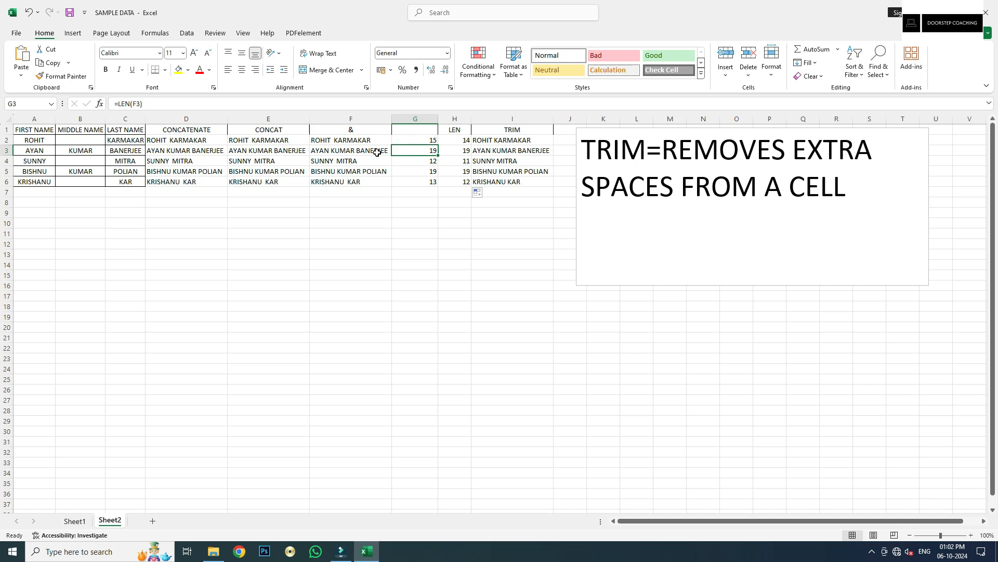
pyautogui.click(466, 155)
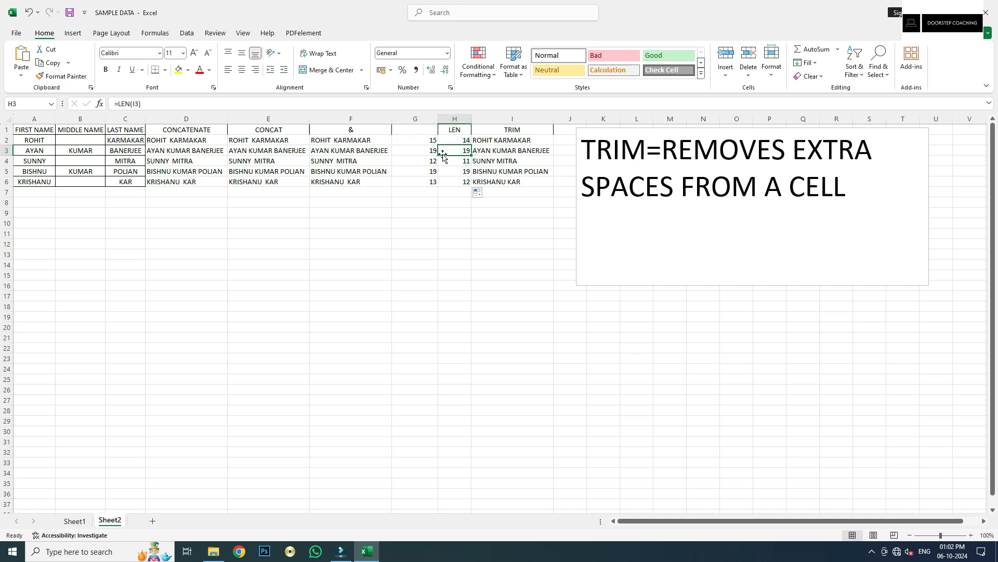
pyautogui.click(511, 161)
pyautogui.click(467, 163)
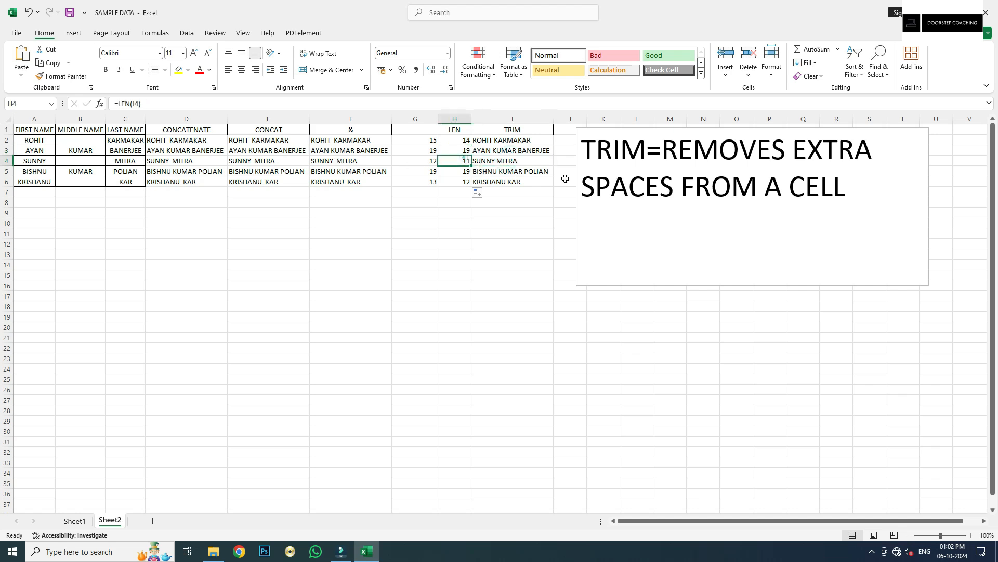
pyautogui.click(498, 182)
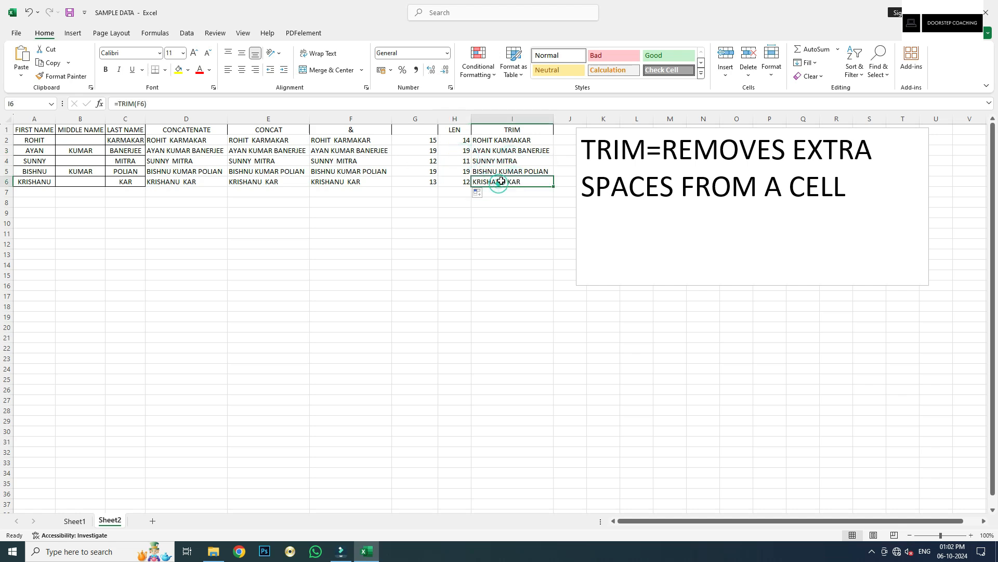
pyautogui.click(458, 184)
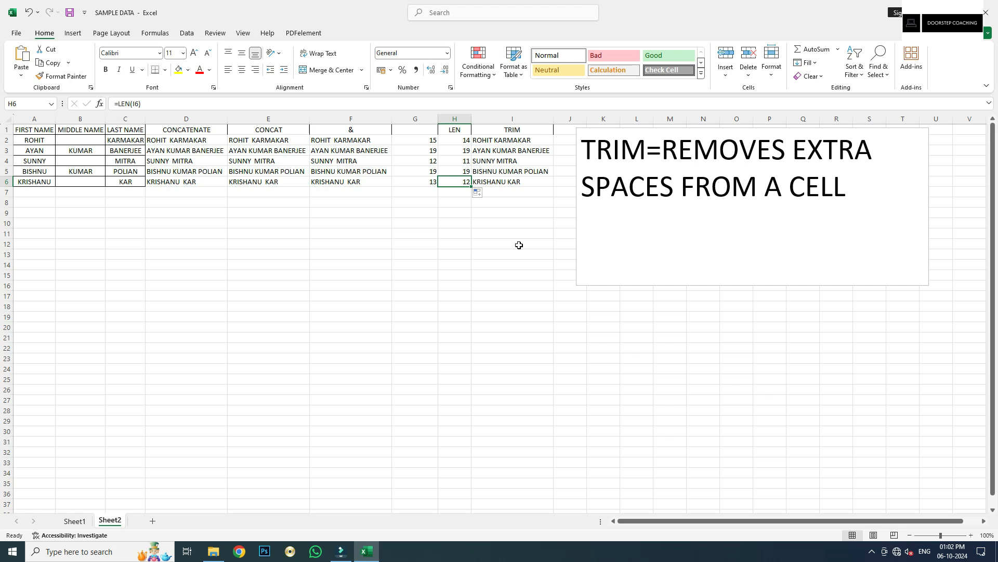
# Move the TRIM explanation box down to about row 10 and retype it as 'LEFT, RIGHT, MID=EXTRACTS PARTS OF TEXTS'
pyautogui.click(713, 127)
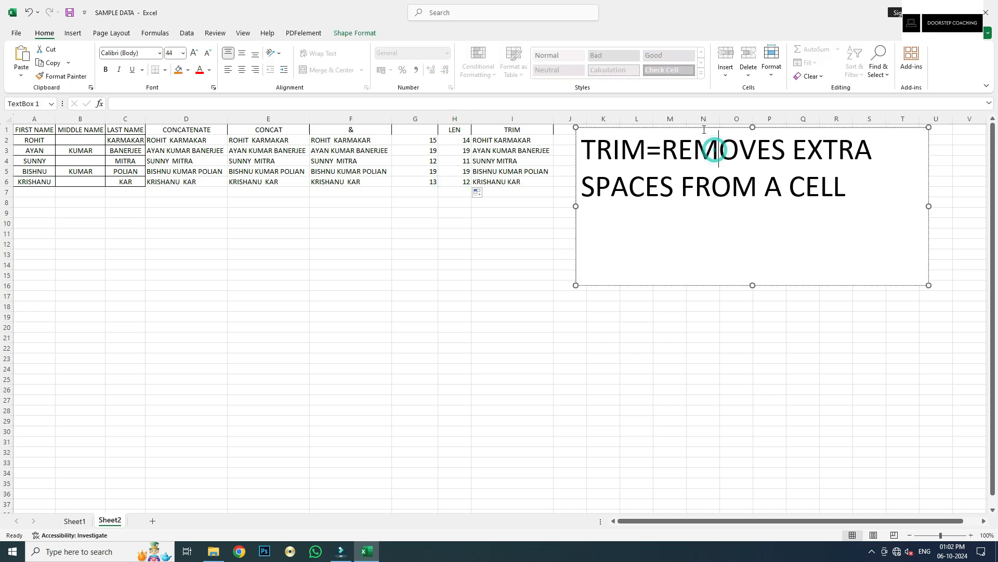
pyautogui.moveTo(702, 127); pyautogui.dragTo(701, 224)
pyautogui.moveTo(843, 281); pyautogui.dragTo(586, 226)
pyautogui.write('LEFT, RI')
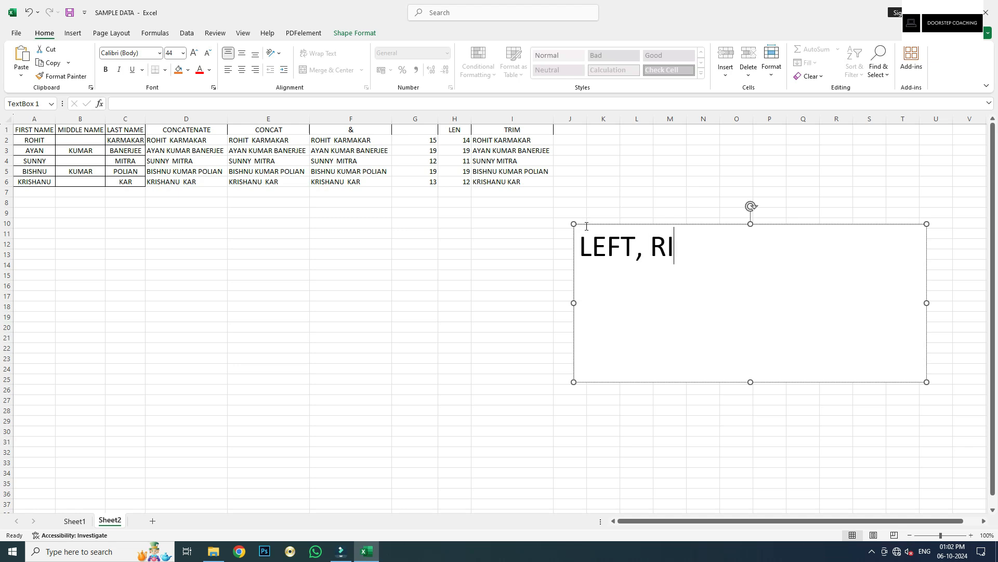
pyautogui.write('GHT, MID')
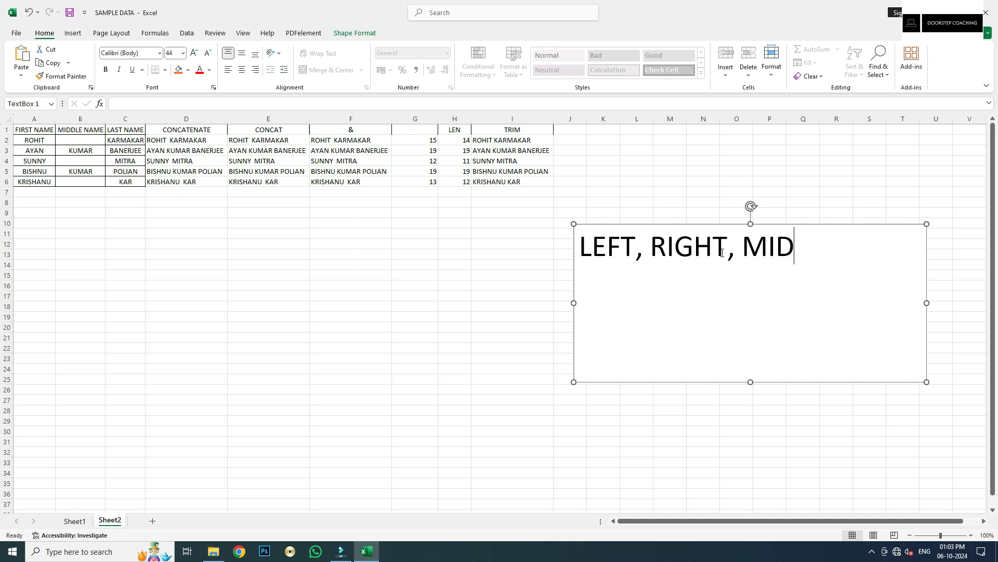
pyautogui.write('=EXTRA')
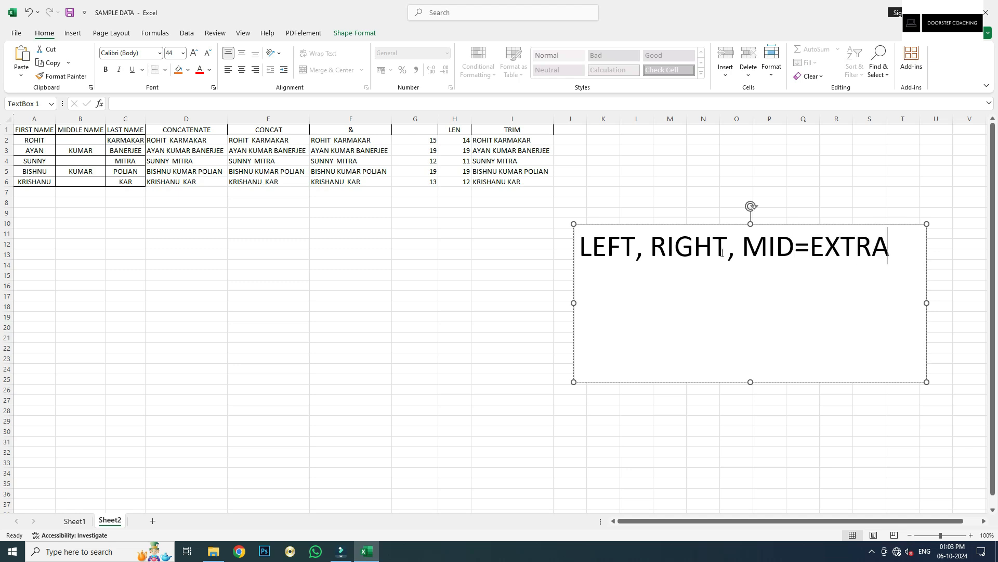
pyautogui.write('CTS PARTS ')
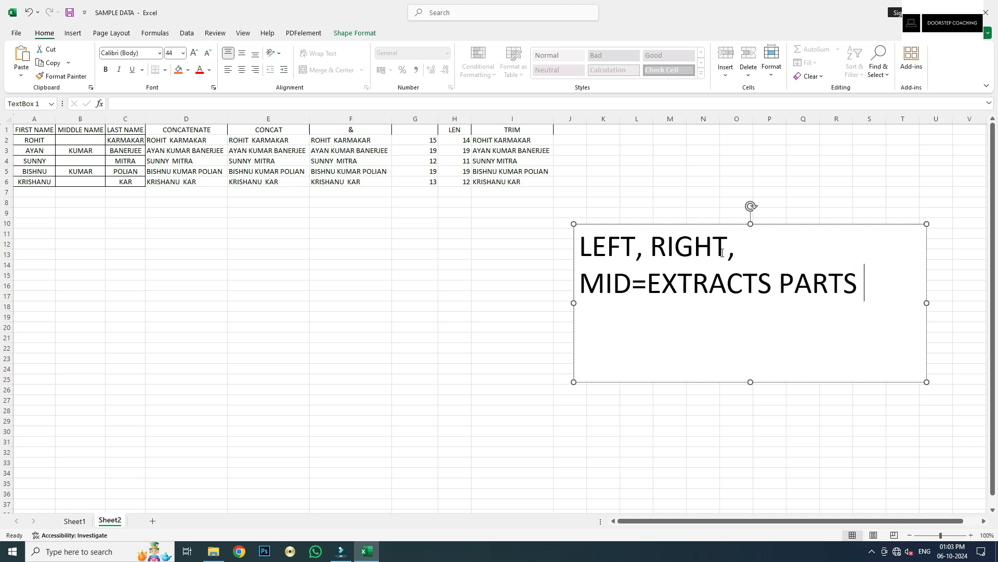
pyautogui.write('OF TEXTS')
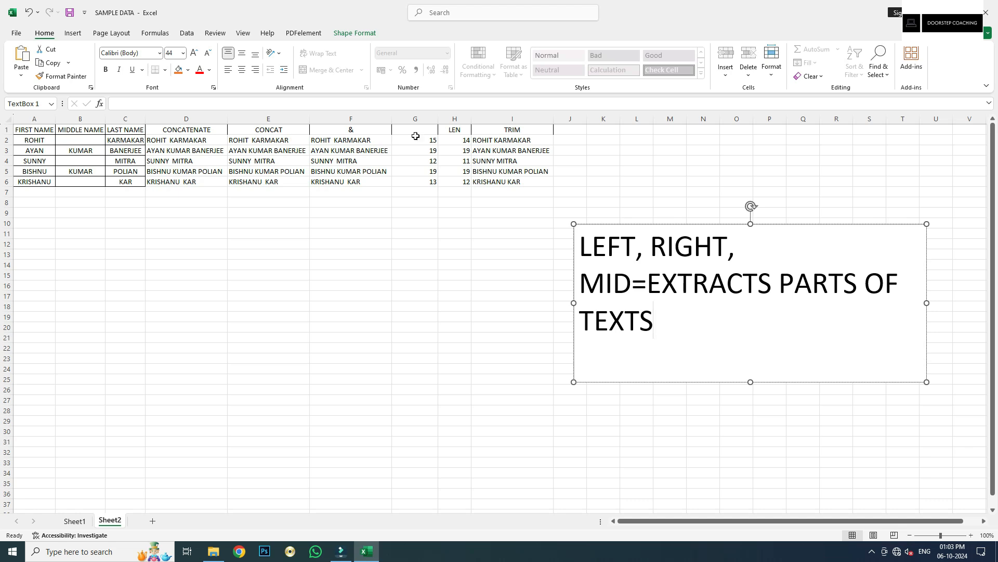
pyautogui.click(512, 140)
pyautogui.click(516, 119)
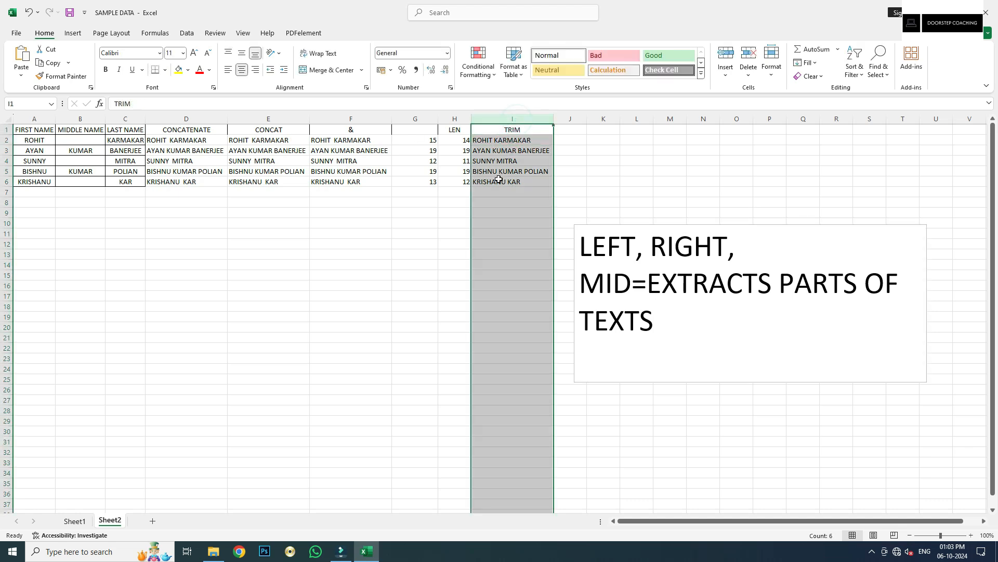
# Enter the headings LEFT, RIGHT and MID in J1, K1 and L1
pyautogui.click(499, 182)
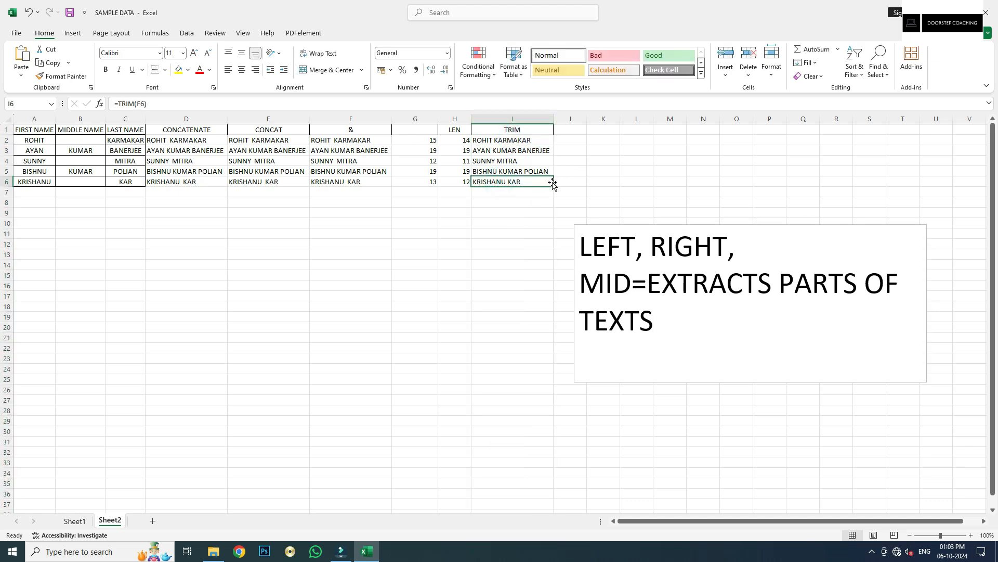
pyautogui.doubleClick(578, 131)
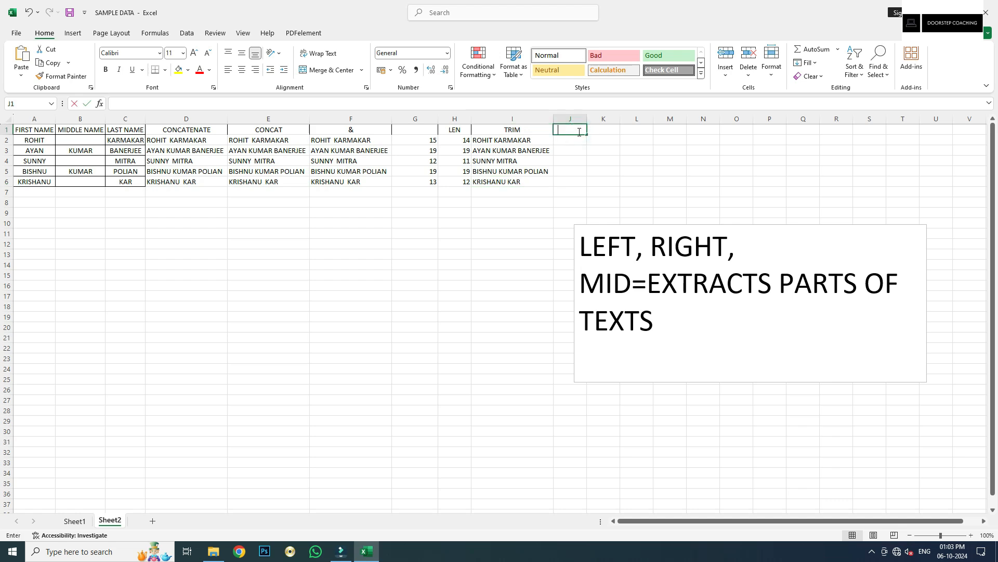
pyautogui.write('LEFT')
pyautogui.press('Tab')
pyautogui.write('RIGHT')
pyautogui.press('Tab')
pyautogui.write('MID')
pyautogui.press('Tab')
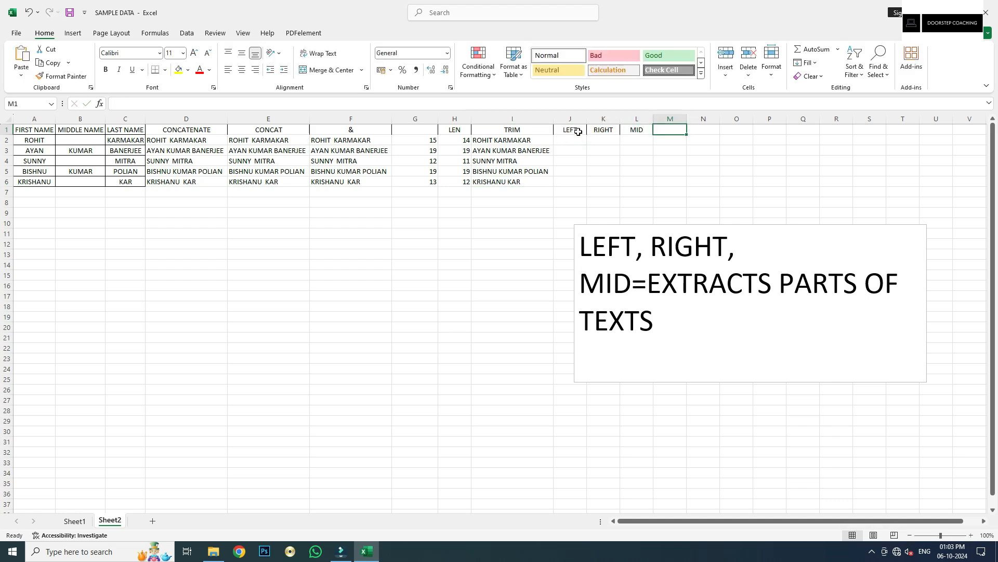
# Begin a =LEFT( formula in cell J2
pyautogui.click(572, 130)
pyautogui.click(573, 141)
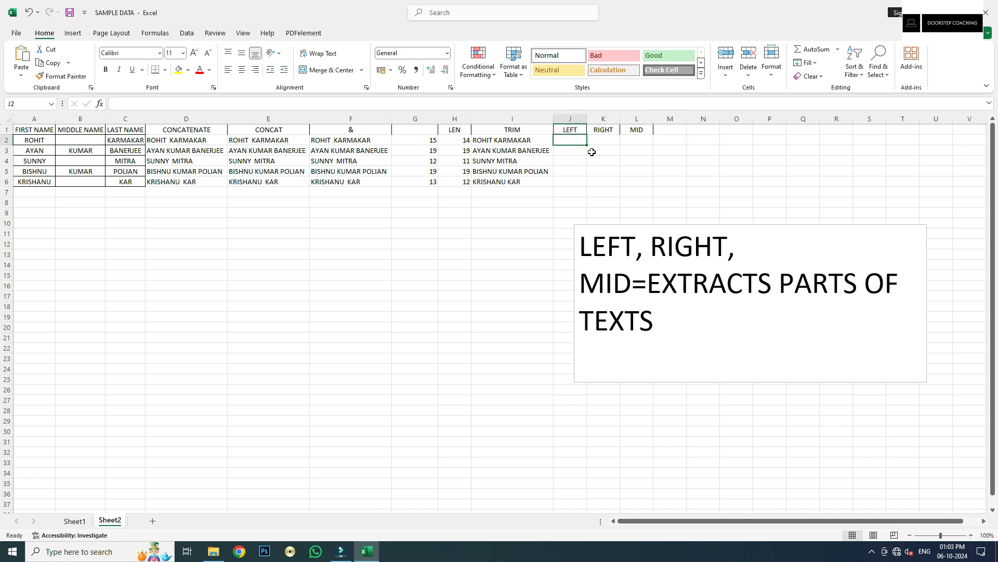
pyautogui.write('=LEFT(')
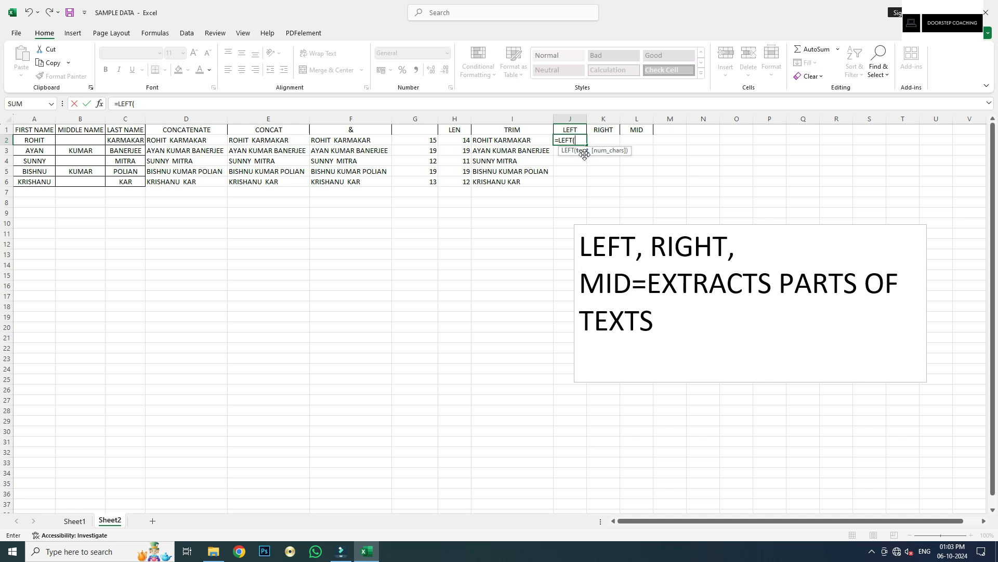
# Complete =LEFT(I2,6) in J2 and fill it down to J6
pyautogui.click(493, 142)
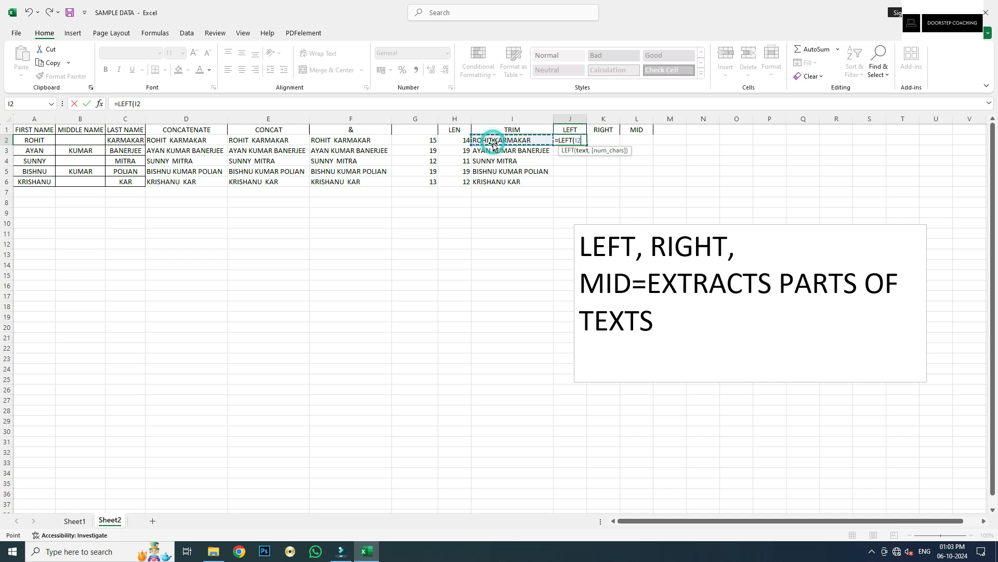
pyautogui.write(',6')
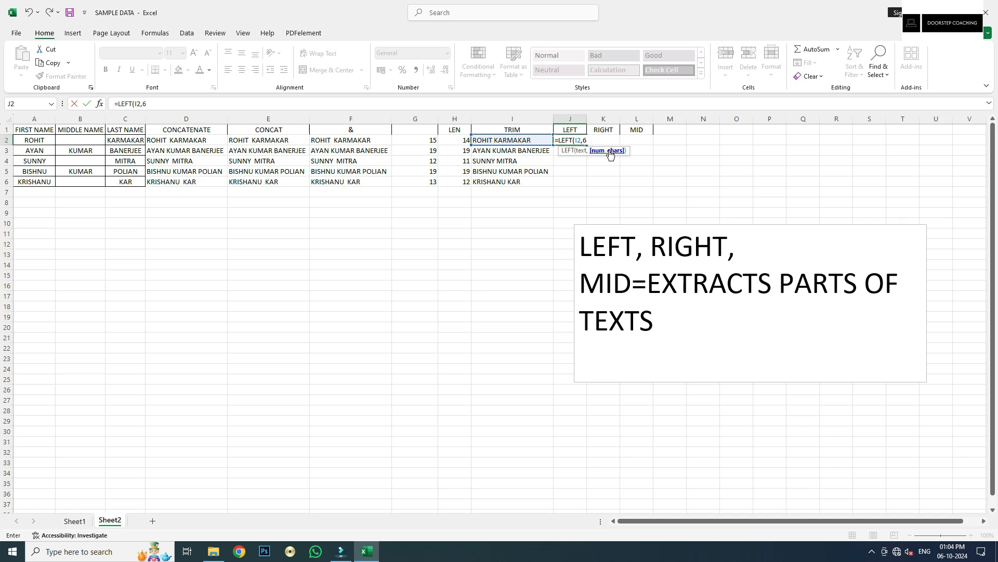
pyautogui.press('Tab')
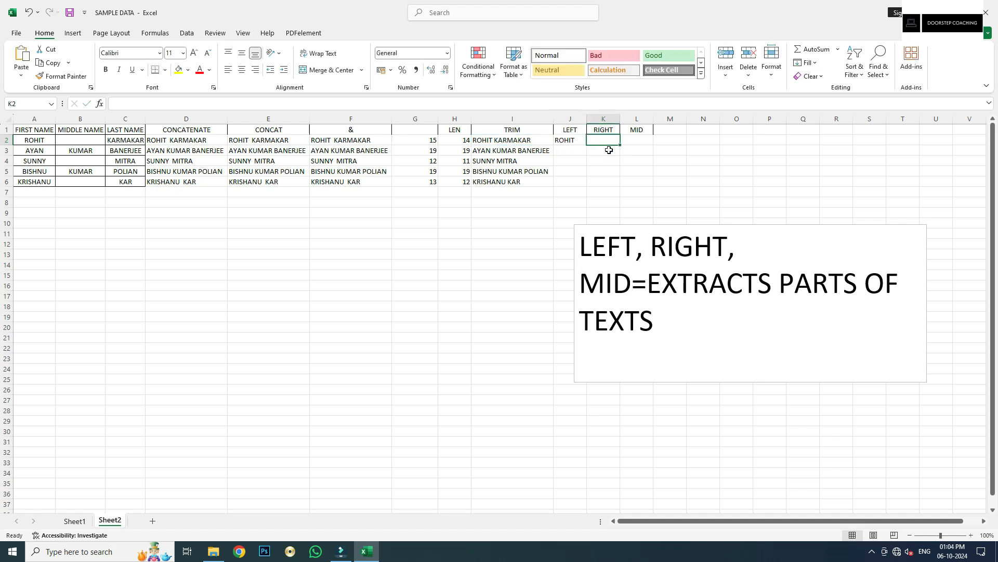
pyautogui.click(571, 147)
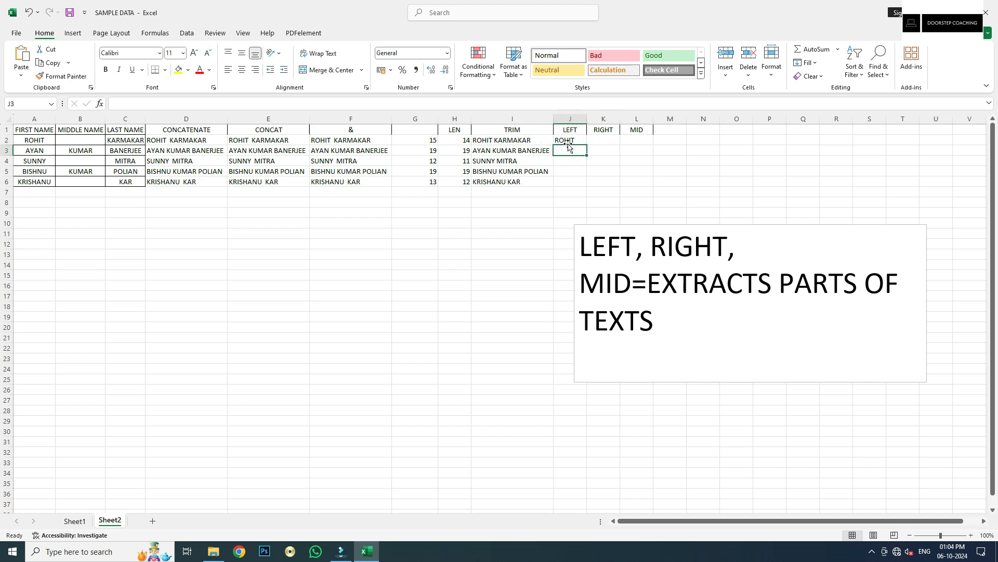
pyautogui.click(579, 140)
pyautogui.moveTo(588, 147); pyautogui.dragTo(589, 186)
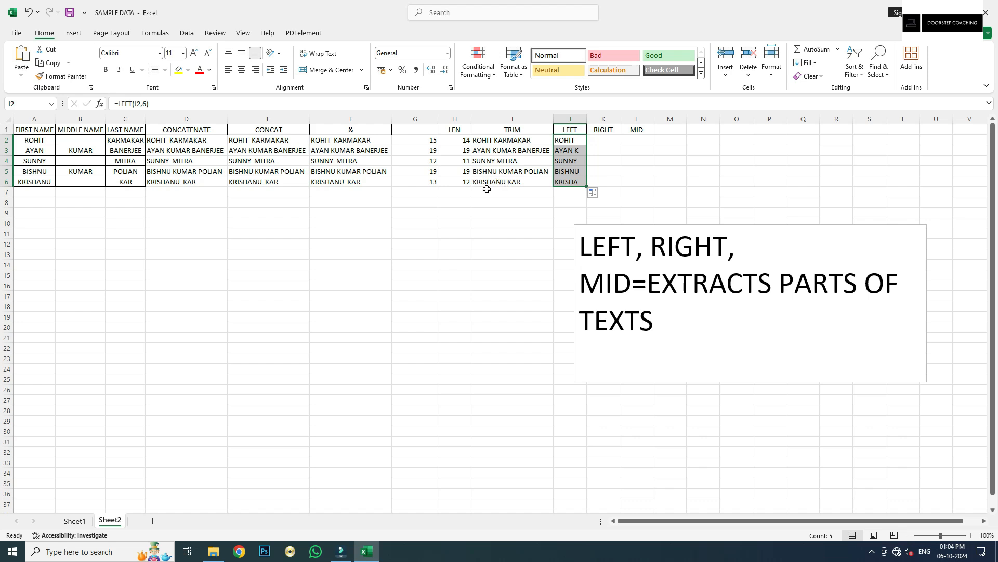
pyautogui.click(571, 182)
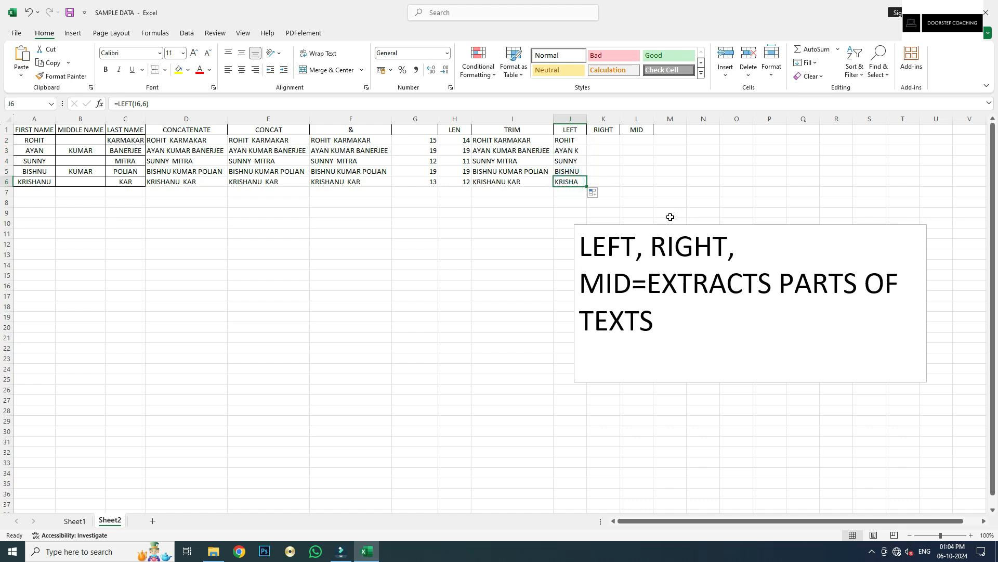
# Change the J2 formula to =LEFT(I2,5) and refill it through J6
pyautogui.click(572, 141)
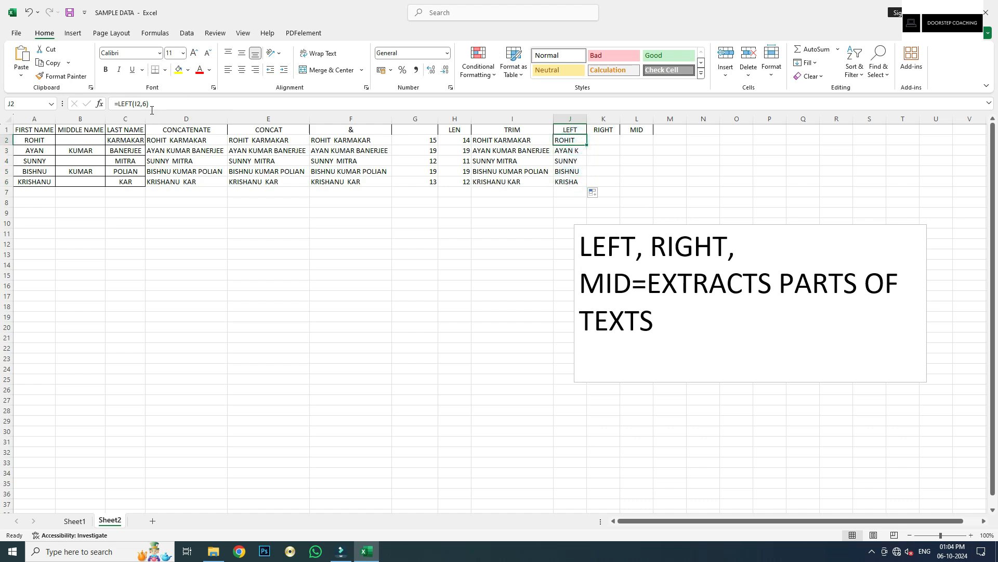
pyautogui.moveTo(143, 106); pyautogui.dragTo(159, 120)
pyautogui.press('BackSpace')
pyautogui.press('BackSpace')
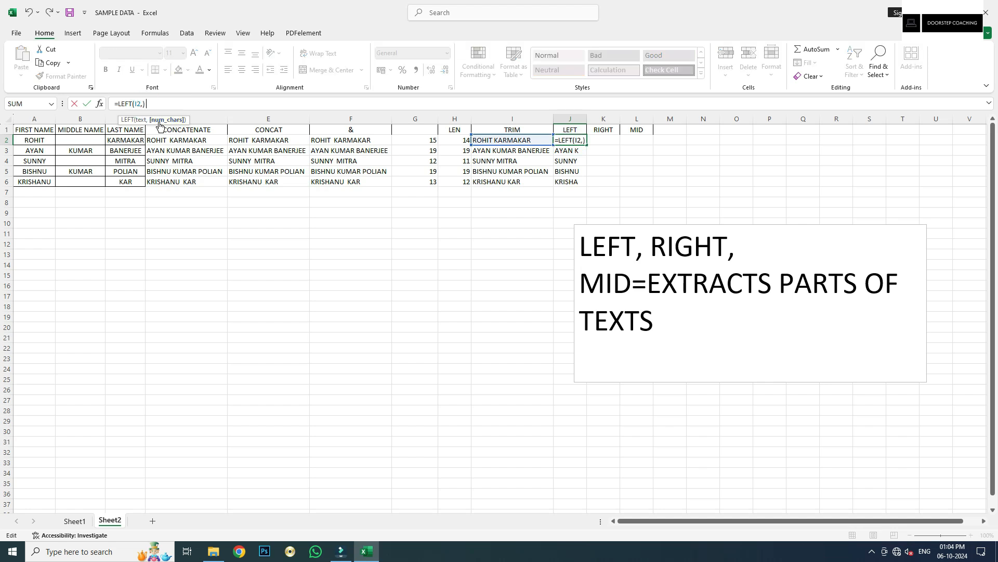
pyautogui.write(',5)')
pyautogui.press('Tab')
pyautogui.press('Left')
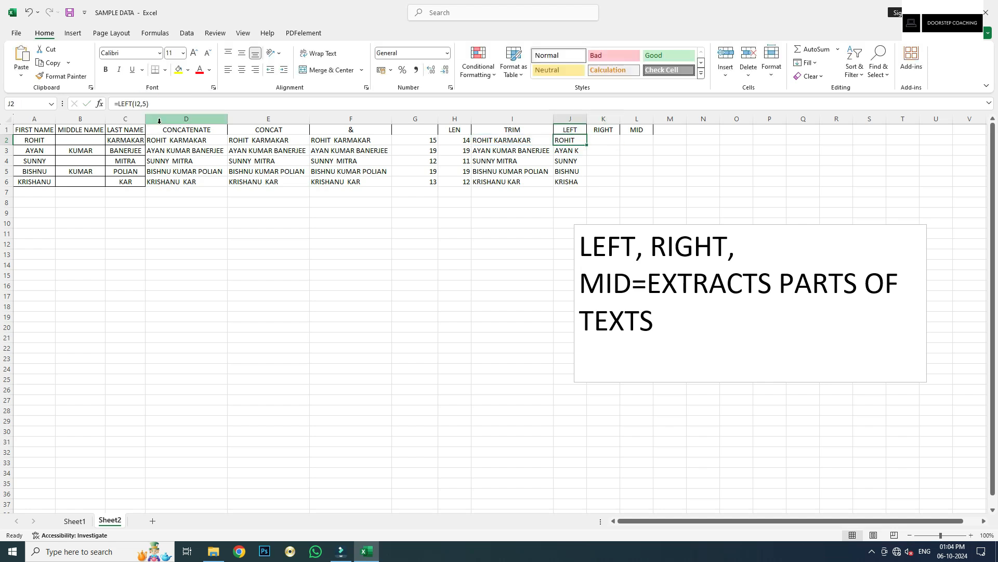
pyautogui.hotkey('shift', 'Down')
pyautogui.hotkey('shift', 'Down')
pyautogui.hotkey('shift', 'Down')
pyautogui.hotkey('shift', 'Down')
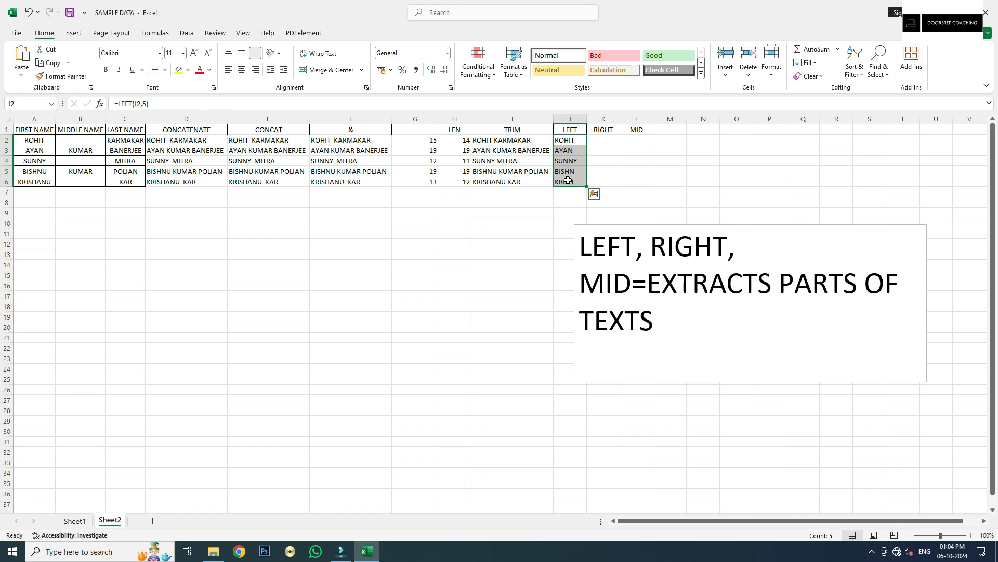
pyautogui.click(567, 180)
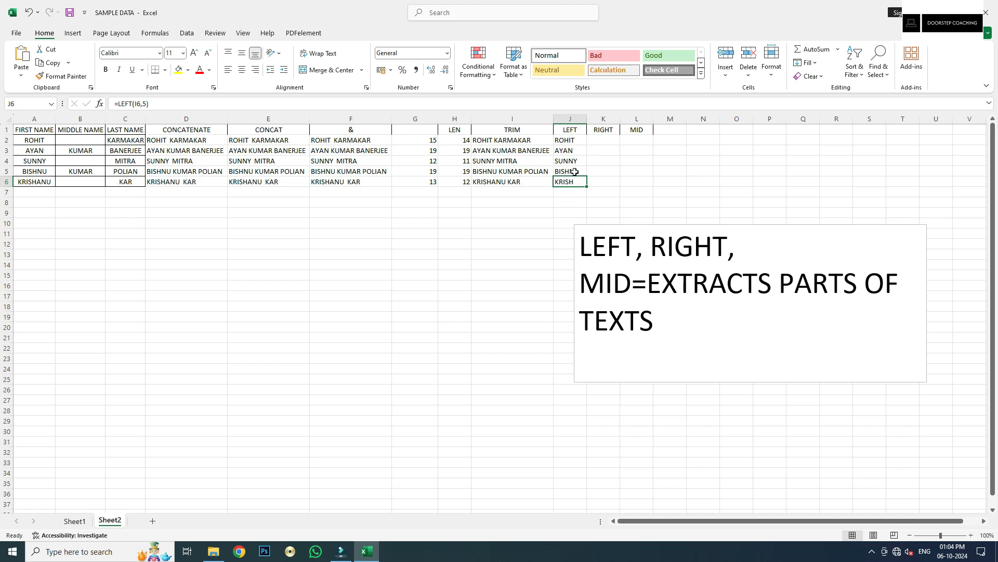
# Enter =RIGHT(I2,5) in K2 and fill it down to K6
pyautogui.click(594, 139)
pyautogui.write('=R')
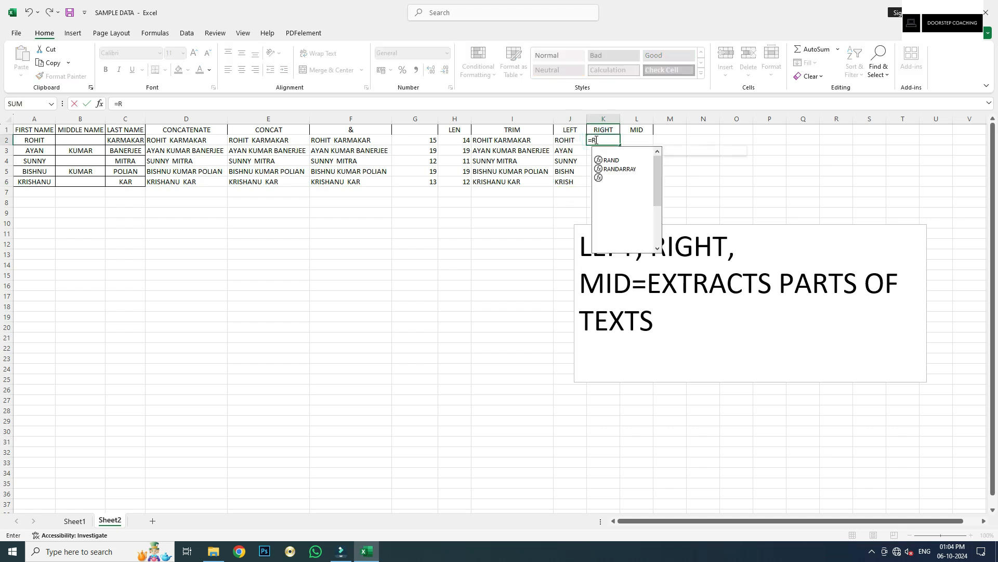
pyautogui.write('IGHT(')
pyautogui.press('Left')
pyautogui.press('Left')
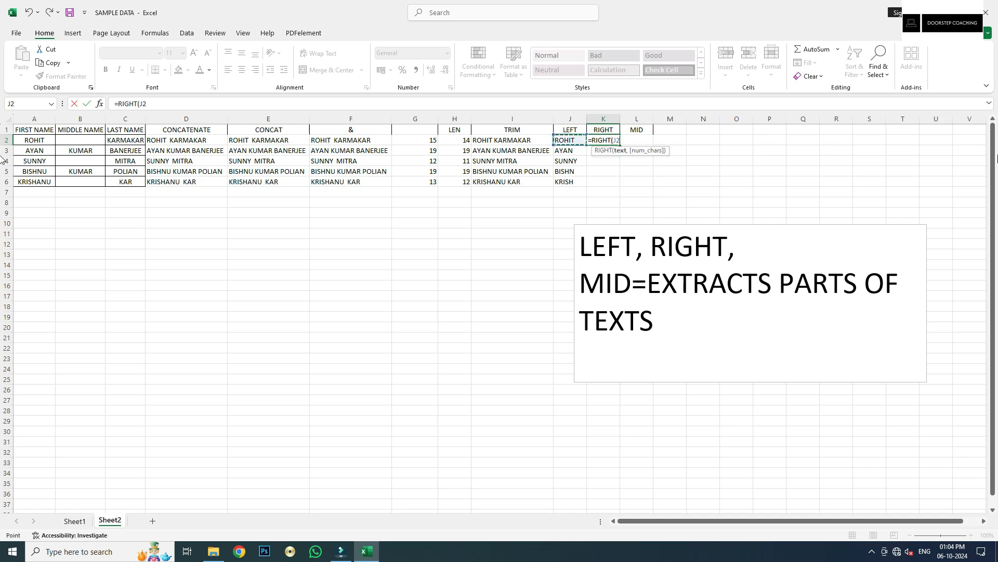
pyautogui.write(',5)')
pyautogui.hotkey('ctrl', 'Return')
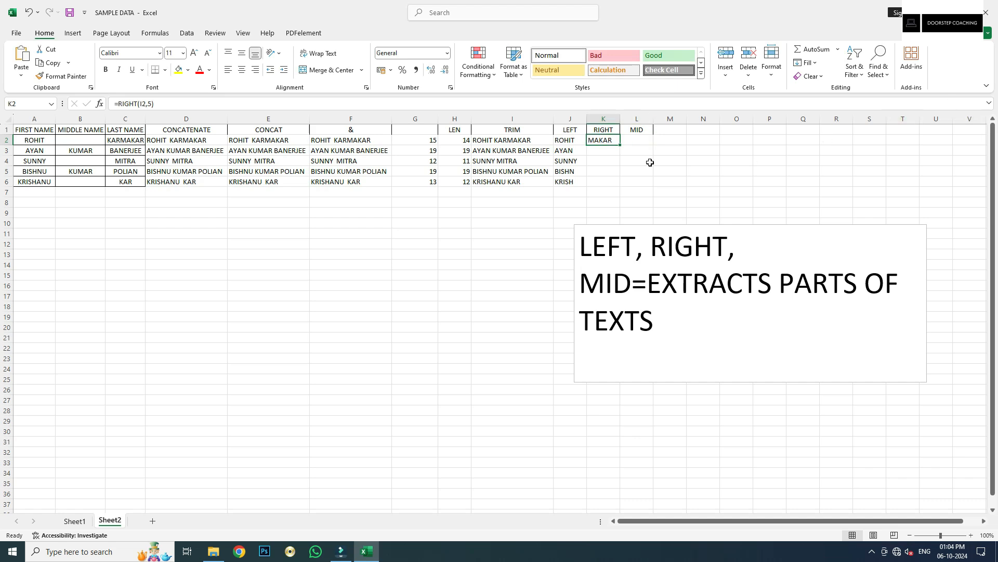
pyautogui.click(623, 145)
pyautogui.click(609, 140)
pyautogui.doubleClick(620, 144)
pyautogui.click(611, 183)
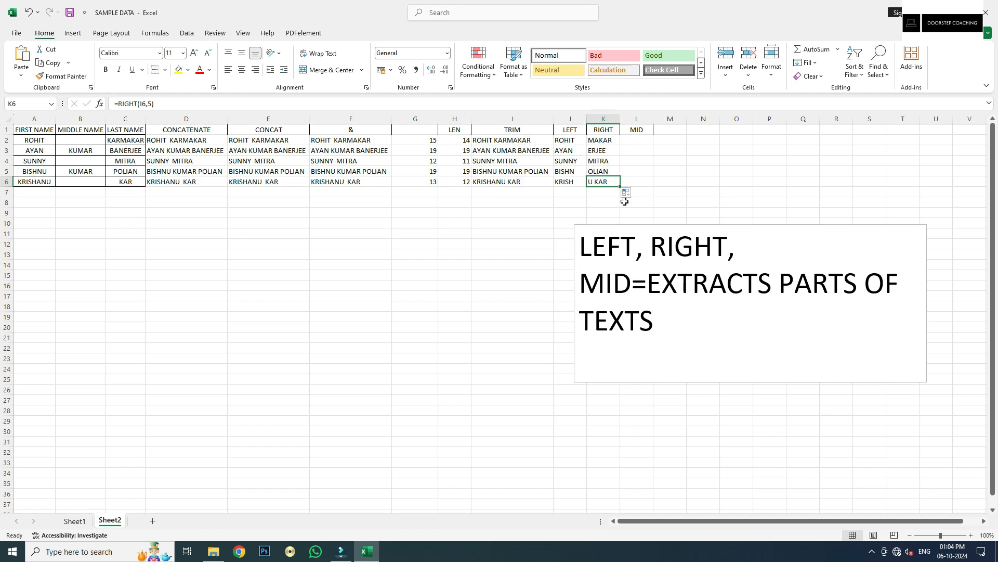
# Copy the last name MITRA from C4 into C2
pyautogui.click(130, 161)
pyautogui.hotkey('ctrl', 'c')
pyautogui.click(134, 143)
pyautogui.hotkey('ctrl', 'v')
# Fill MITRA down the last-name column and inspect the changed RIGHT and LEN results
pyautogui.doubleClick(143, 144)
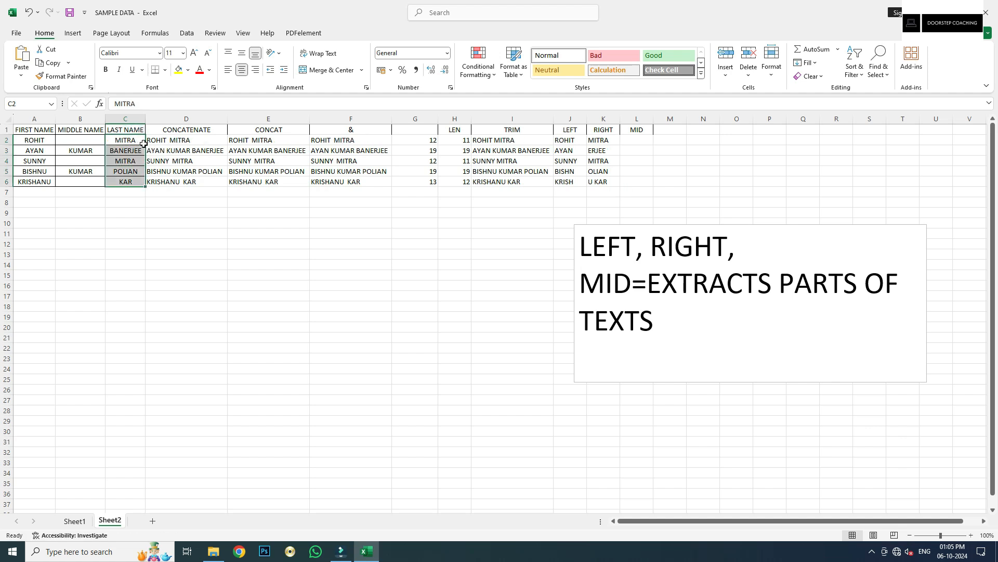
pyautogui.moveTo(603, 139); pyautogui.dragTo(601, 179)
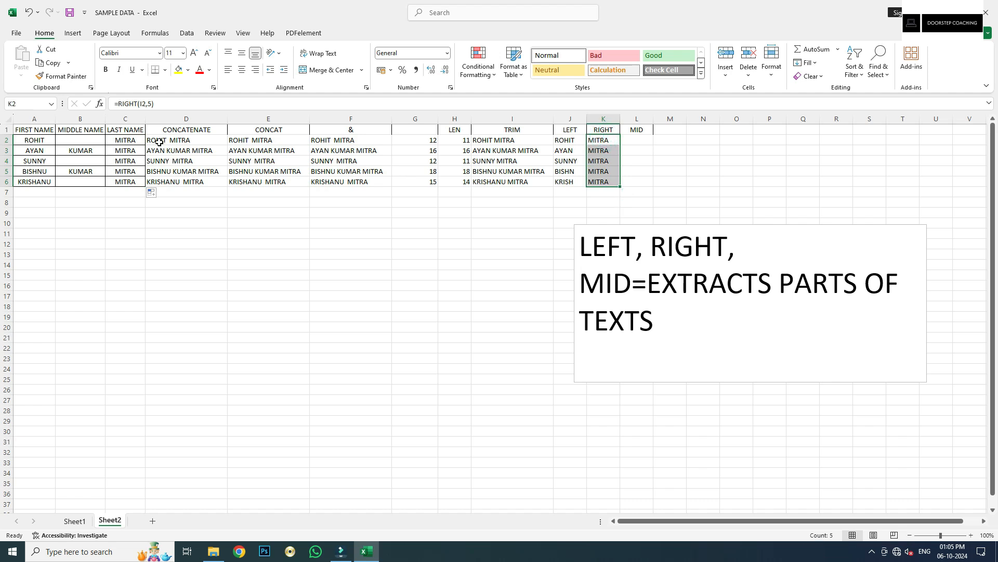
pyautogui.click(424, 140)
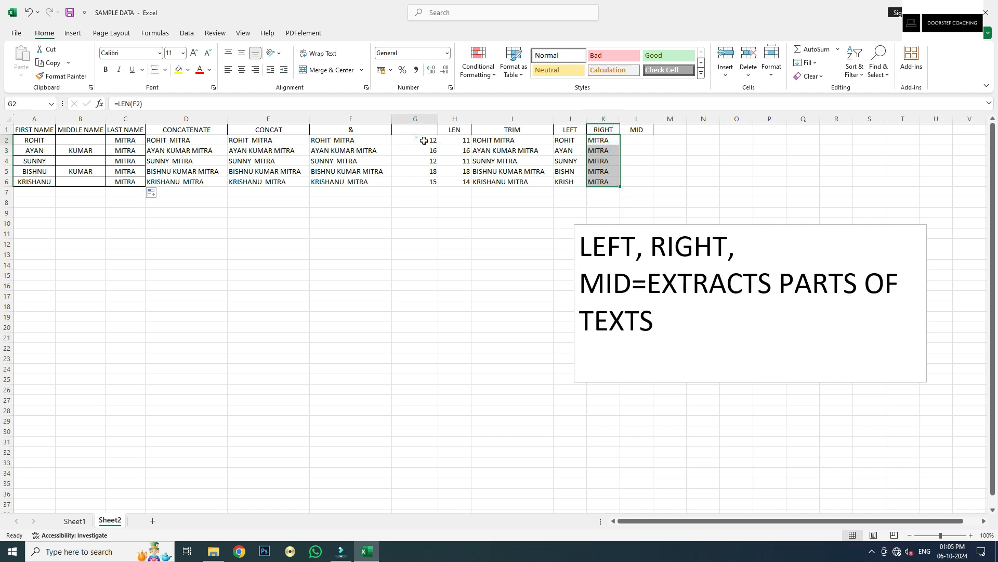
pyautogui.click(469, 141)
pyautogui.click(417, 139)
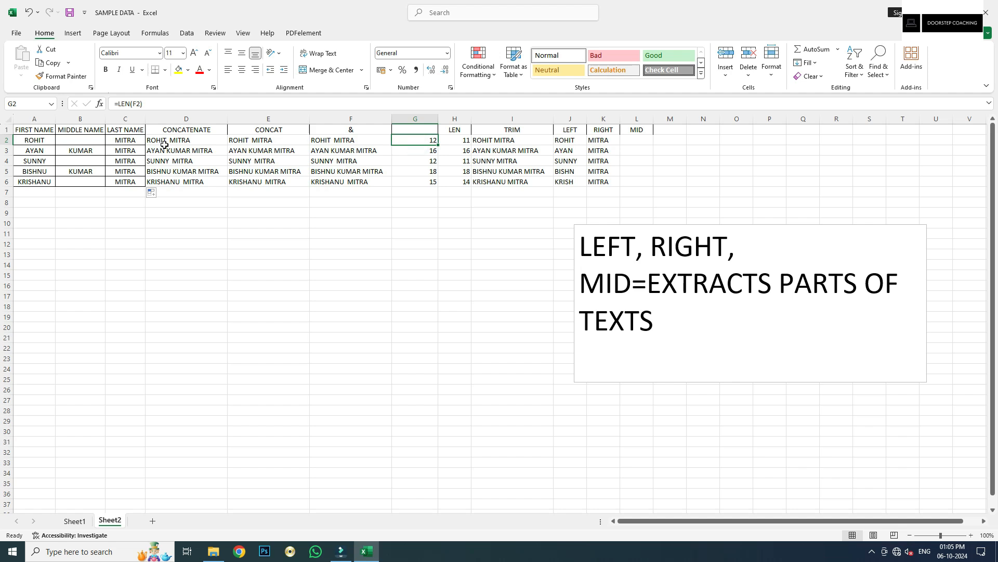
# Undo the MITRA fill and paste, restoring KARMAKAR in C2
pyautogui.hotkey('ctrl', 'z')
pyautogui.click(129, 141)
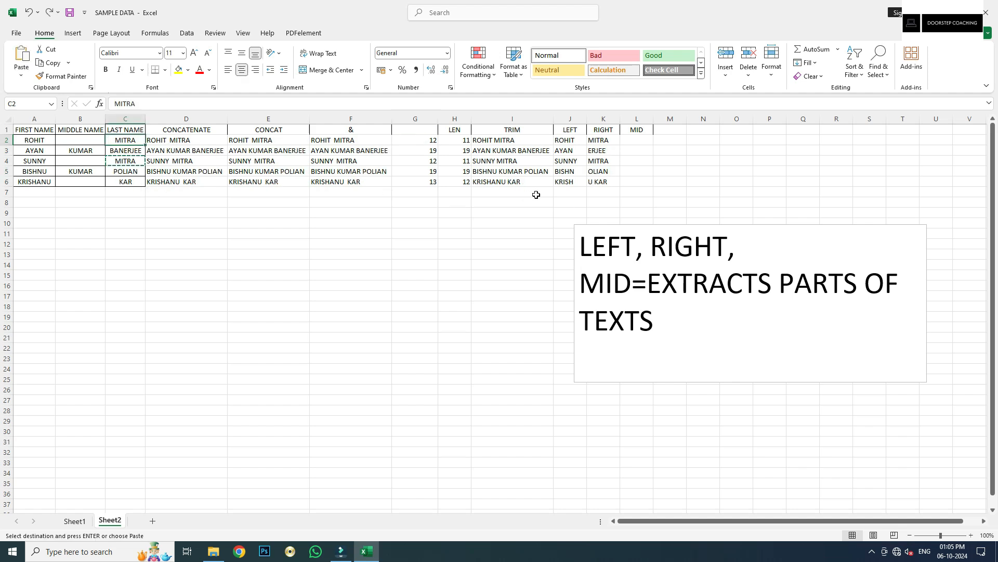
pyautogui.hotkey('ctrl', 'z')
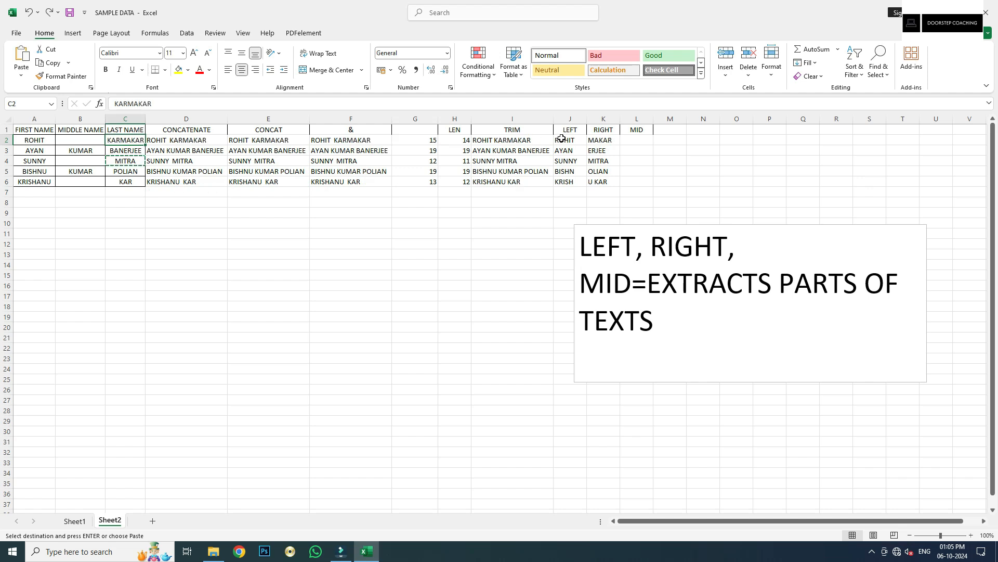
pyautogui.click(537, 147)
# Review the LEFT and RIGHT formulas, then begin a =MID( formula in L2
pyautogui.click(571, 140)
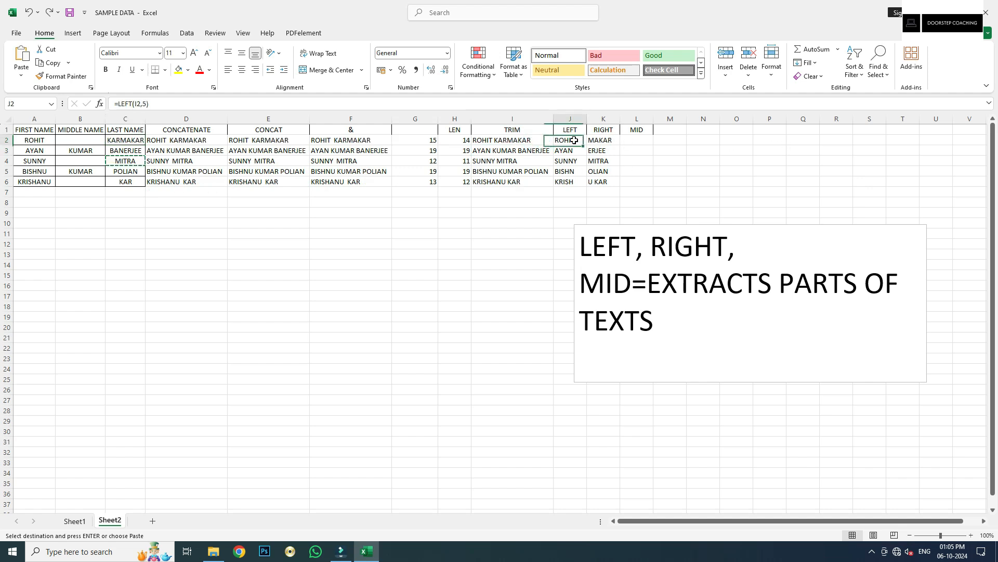
pyautogui.click(605, 140)
pyautogui.click(640, 140)
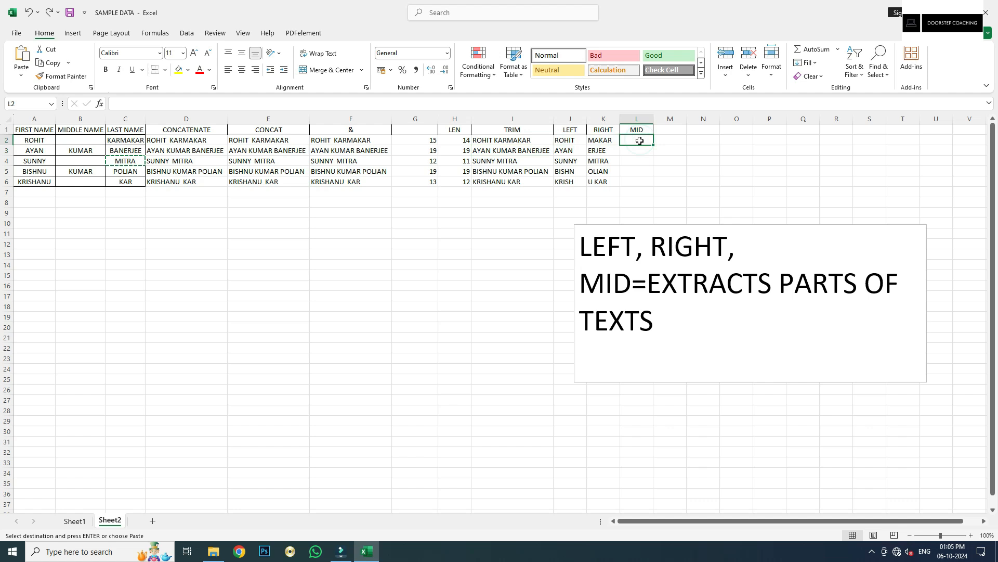
pyautogui.write('=MID(')
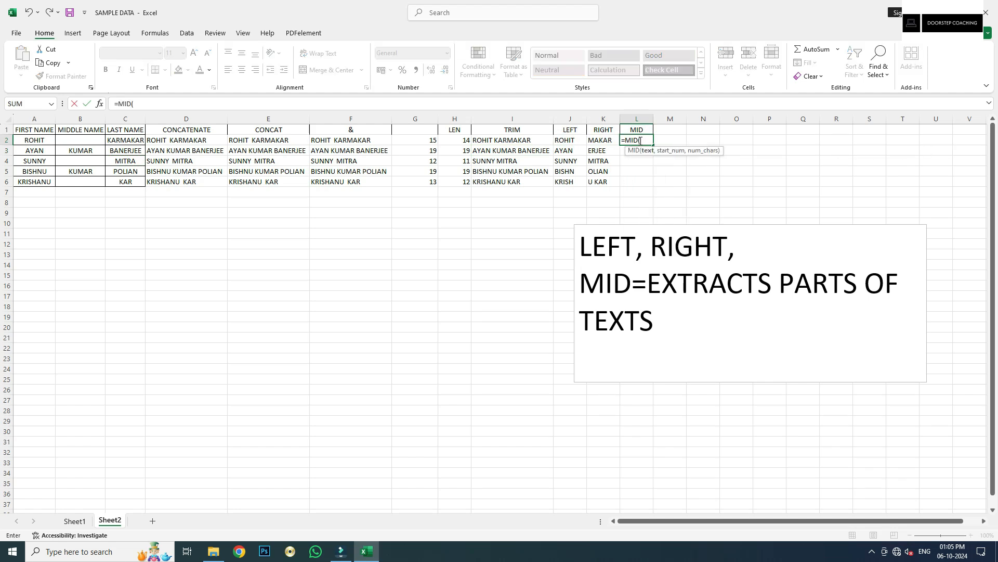
pyautogui.click(531, 139)
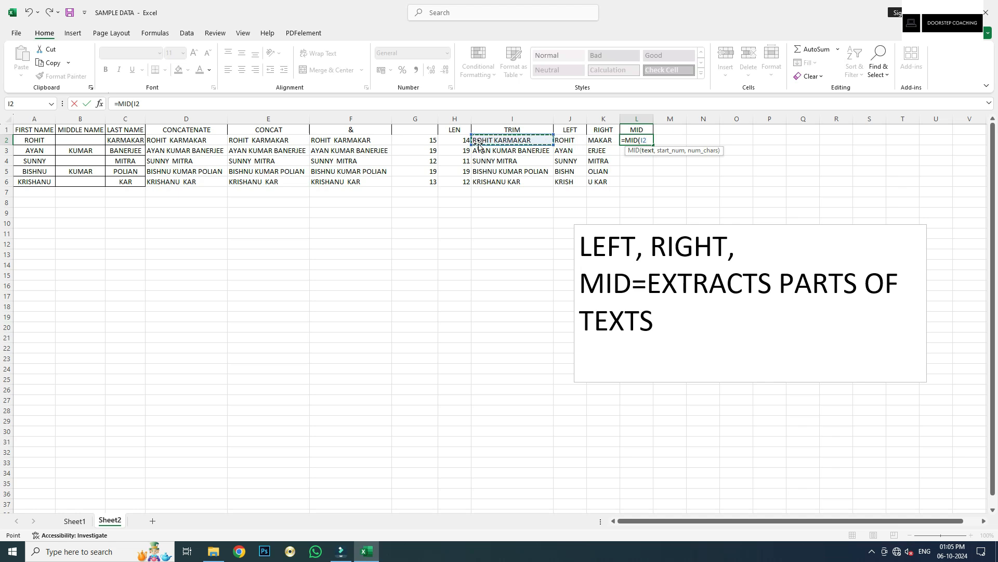
# Complete L2's formula as =MID(I2,5,10), which returns T KARMAKAR
pyautogui.write(',')
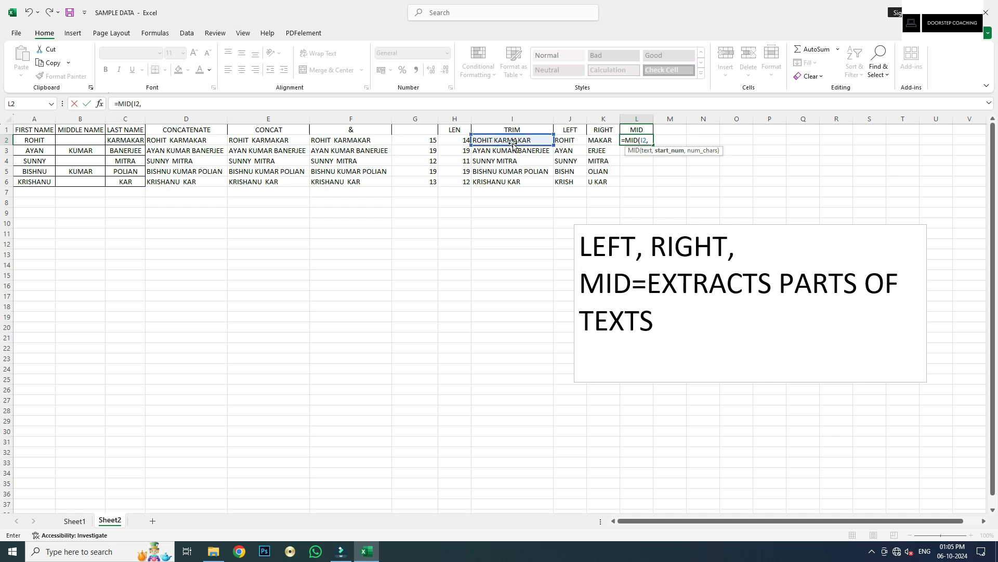
pyautogui.write('5,10')
pyautogui.press('Tab')
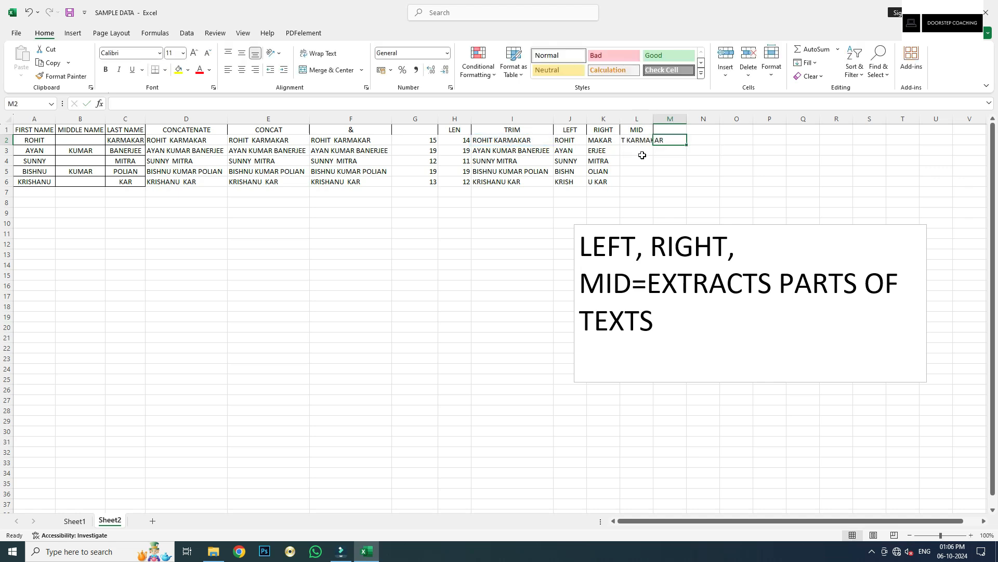
# Autofit column L and compare L2's MID formula with the TRIM formula in I2
pyautogui.doubleClick(657, 119)
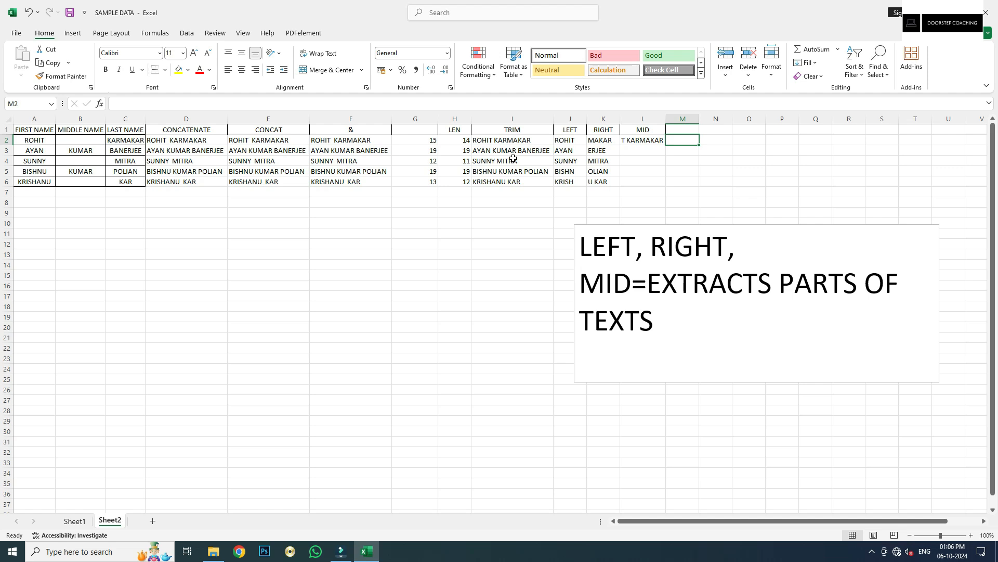
pyautogui.click(643, 140)
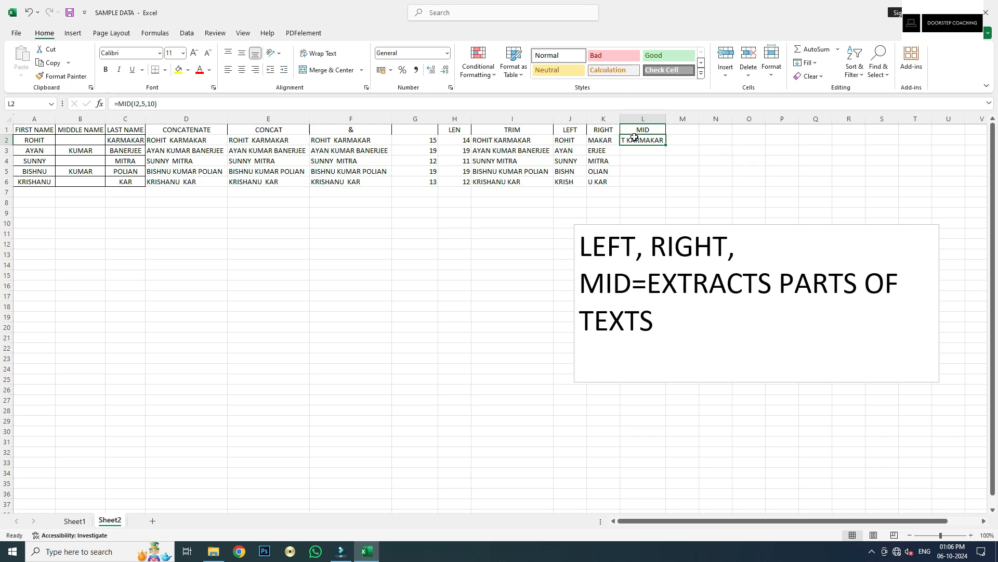
pyautogui.click(498, 139)
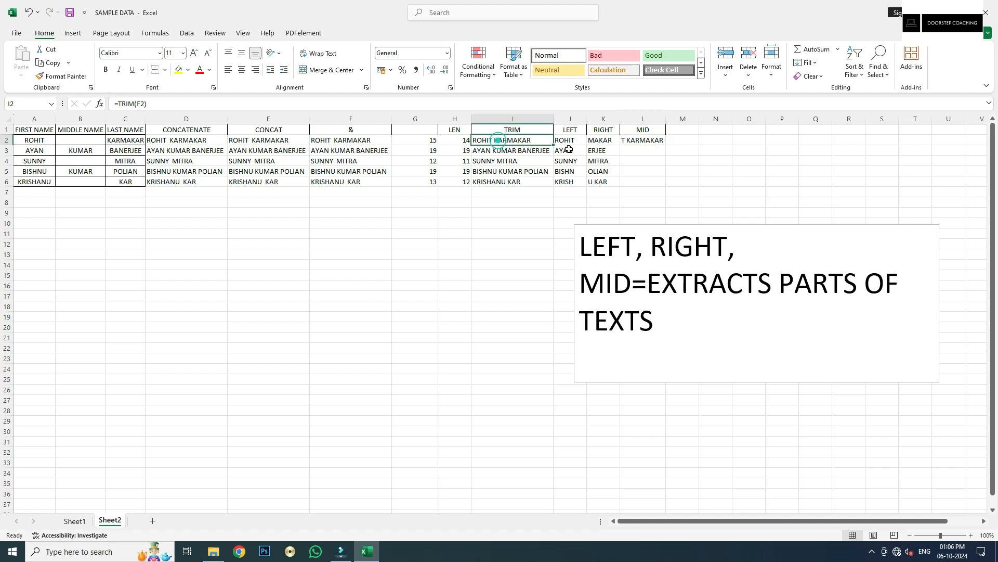
pyautogui.click(632, 142)
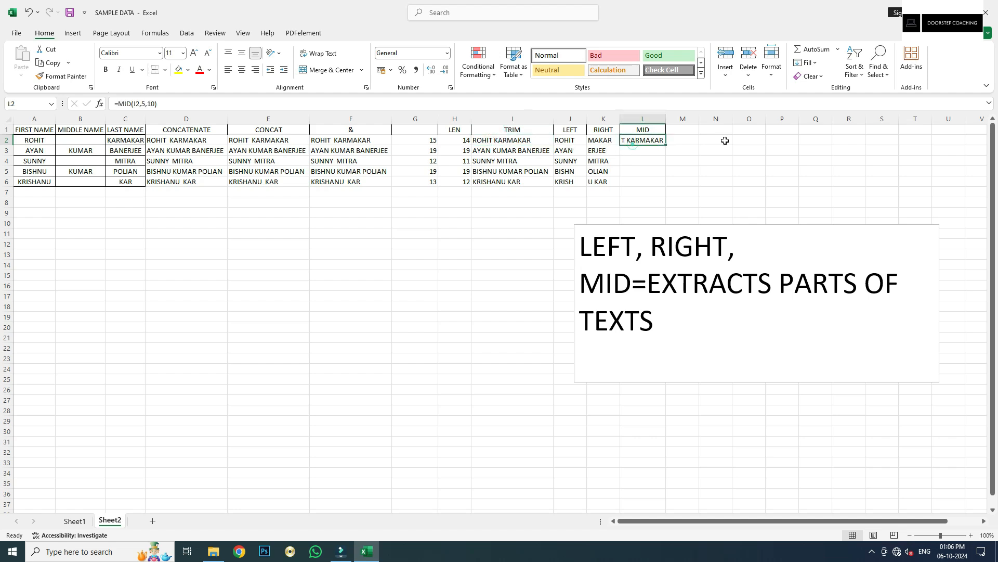
# Change the MID character count in L2 from 10 to 3, then to 5
pyautogui.click(144, 104)
pyautogui.click(650, 144)
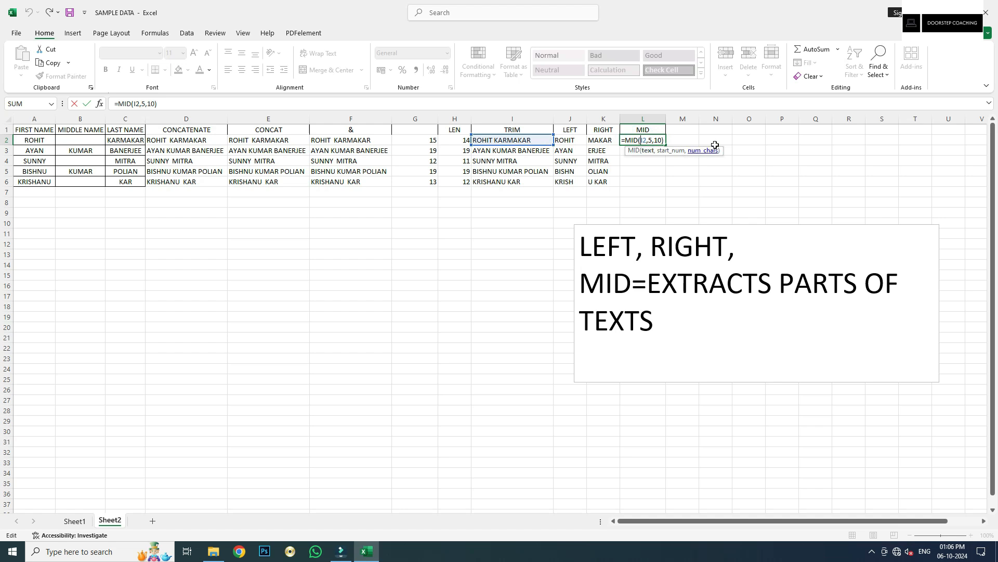
pyautogui.doubleClick(150, 104)
pyautogui.write('3')
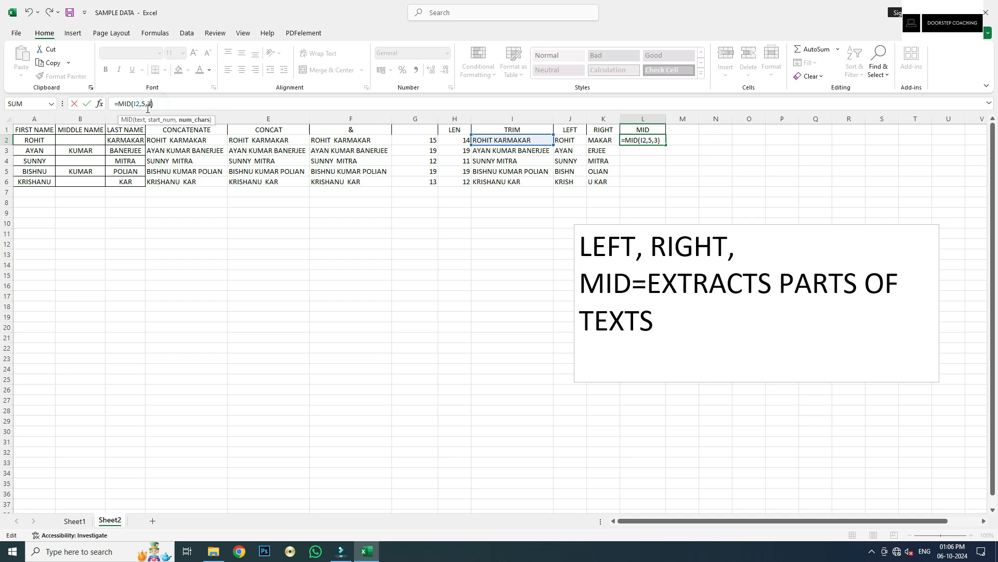
pyautogui.press('Tab')
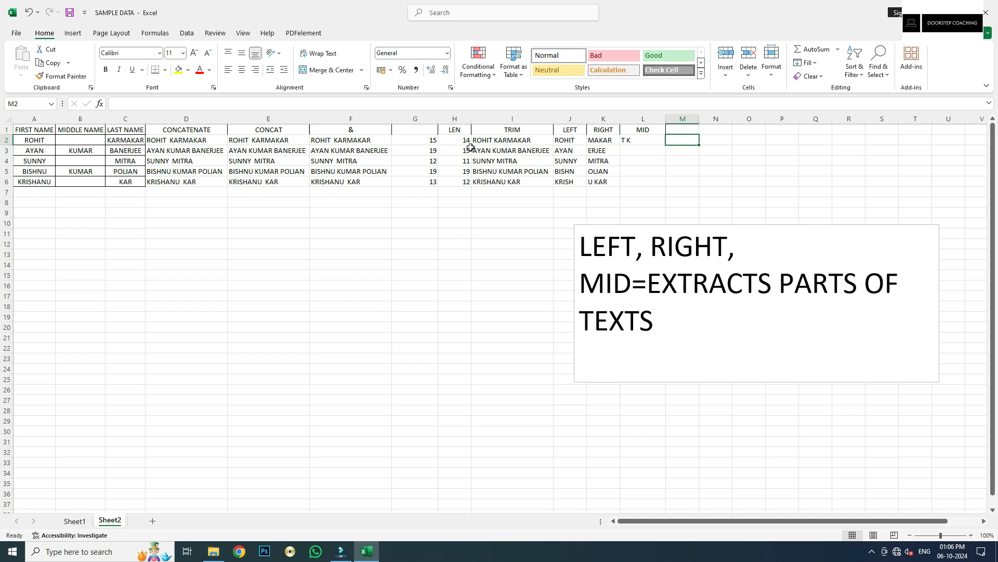
pyautogui.click(637, 141)
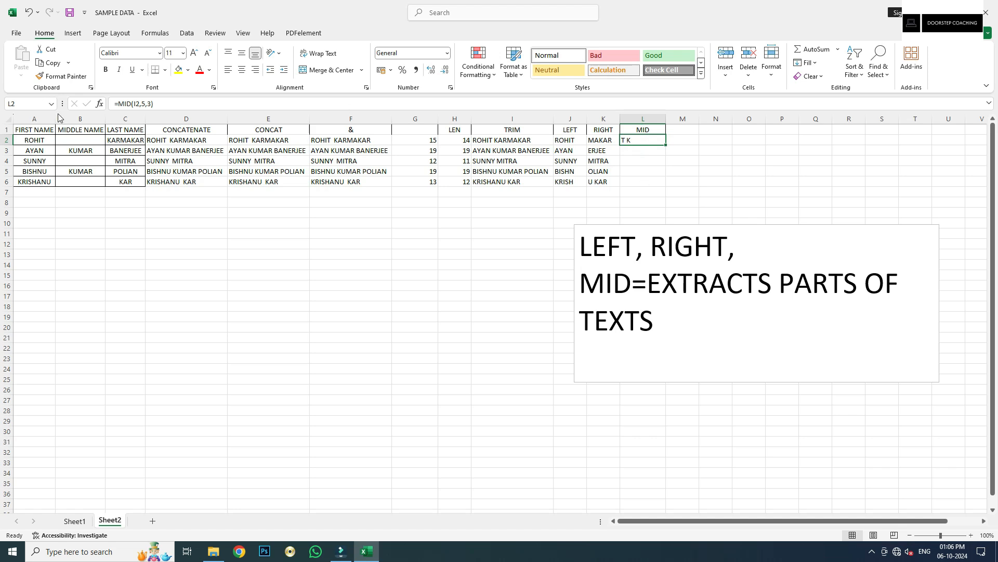
pyautogui.click(150, 103)
pyautogui.press('BackSpace')
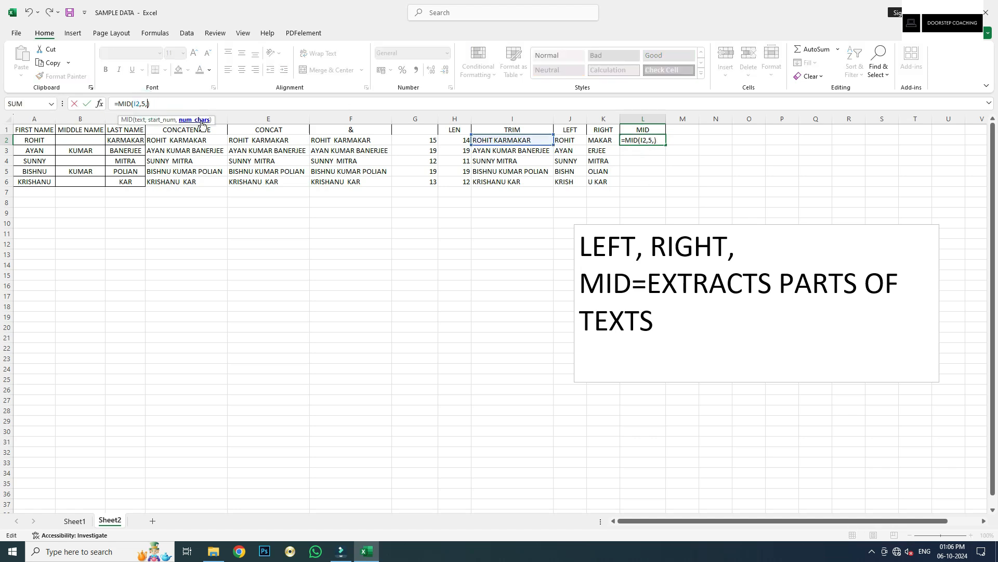
pyautogui.write('5')
pyautogui.press('Tab')
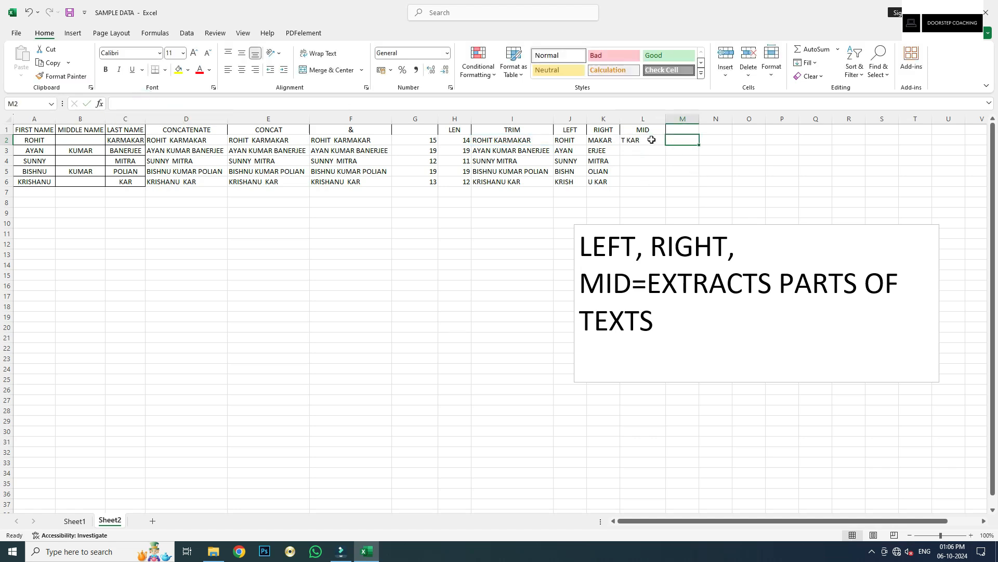
# Change the MID start position to 7, making L2 =MID(I2,7,5) showing KARMA
pyautogui.click(628, 137)
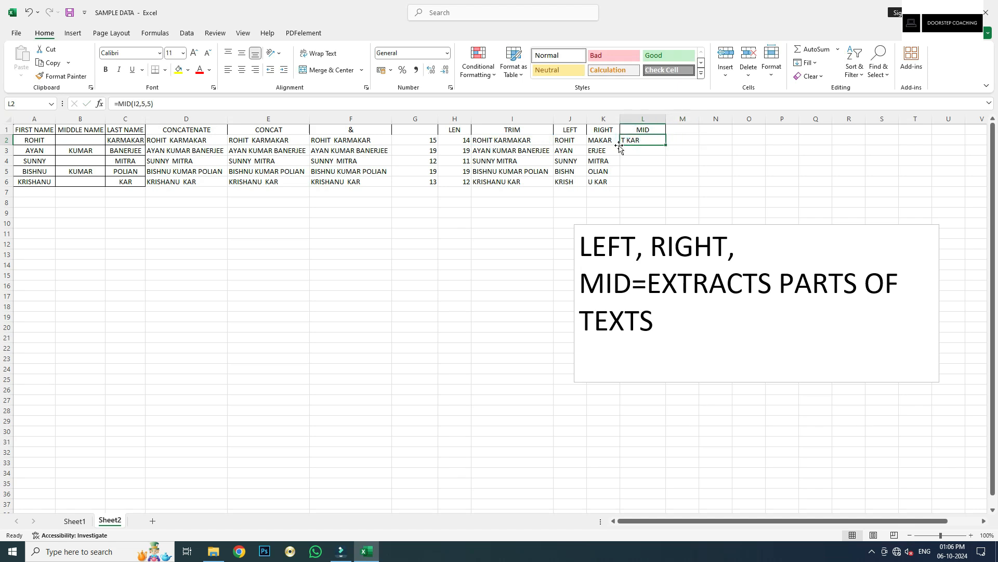
pyautogui.click(145, 106)
pyautogui.press('BackSpace')
pyautogui.write('7')
pyautogui.press('Tab')
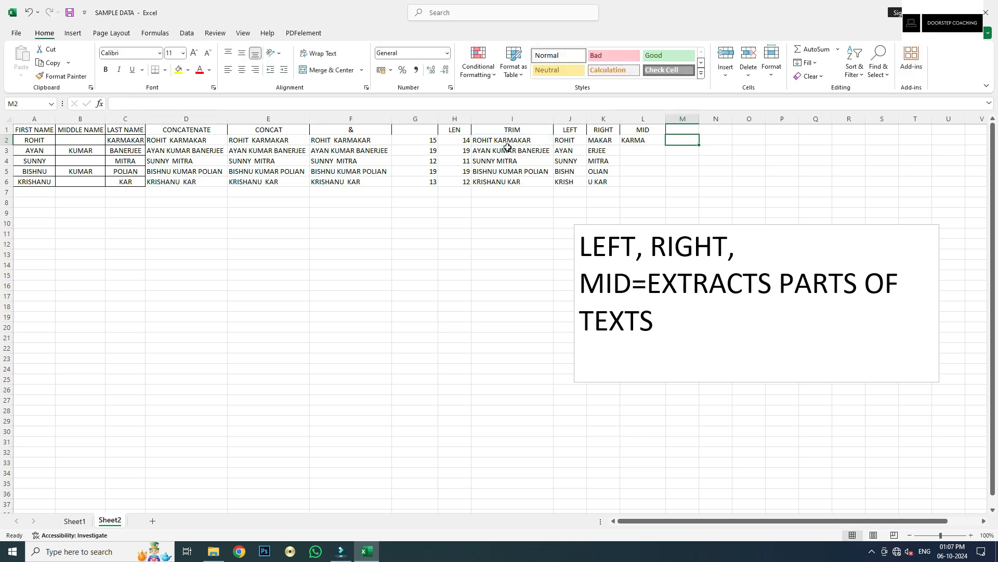
pyautogui.click(642, 140)
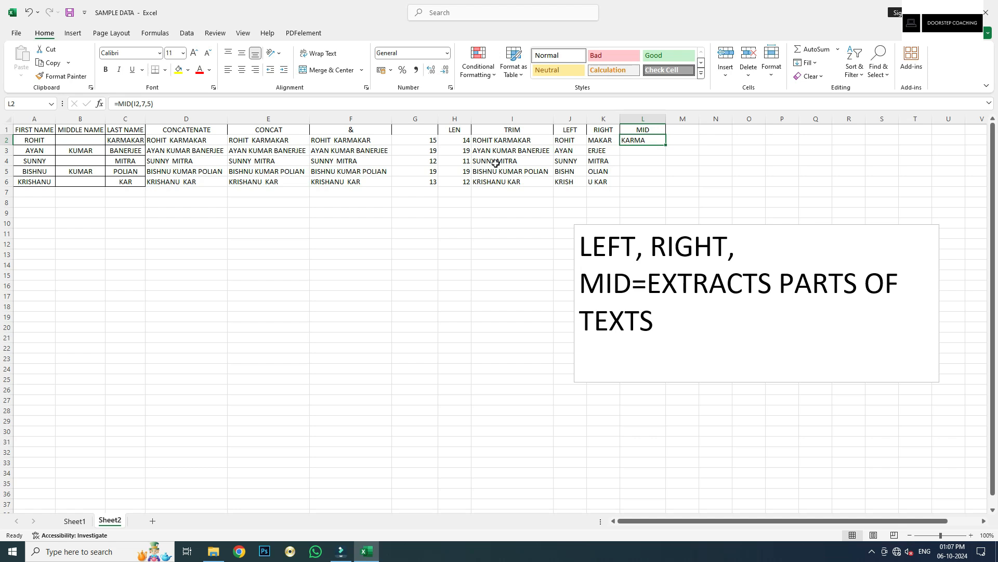
# Fill the MID formula from L2 down to L6, returning KARMA, UMAR, MITRA, KUMA and NU KA
pyautogui.doubleClick(668, 146)
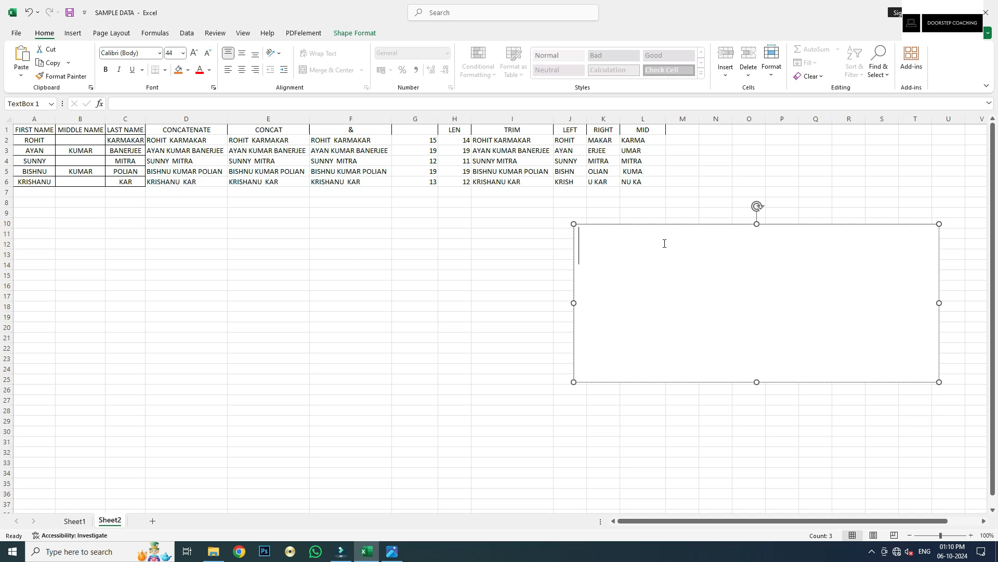
# Paste the function list AVERAGEIF through MID into the text box and enlarge it to 40 pt
pyautogui.write('AVERAGEIF, CONCATENATE,CONCAT,&, LEN, TRIM, LEFT, RIGHT,MID')
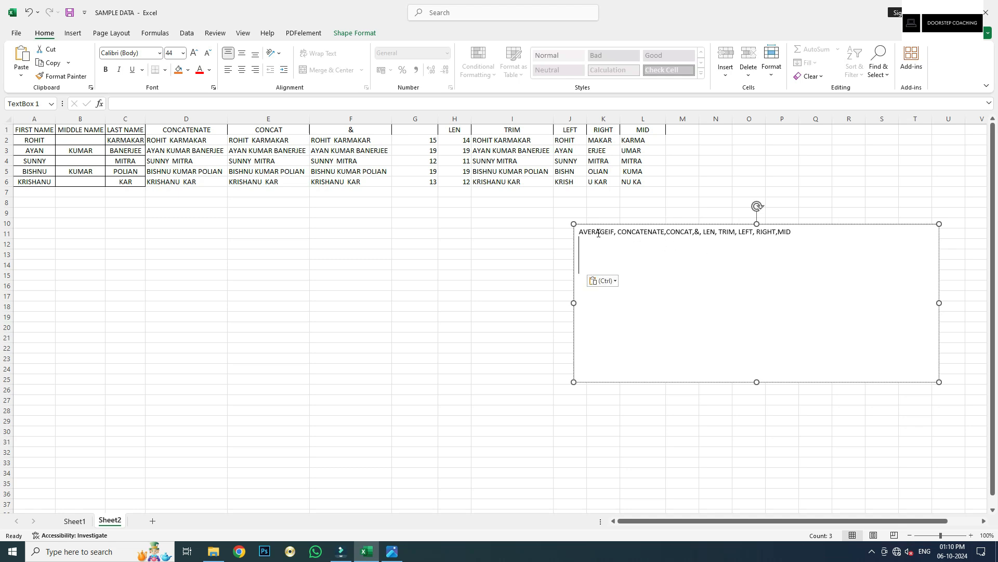
pyautogui.moveTo(577, 232); pyautogui.dragTo(800, 235)
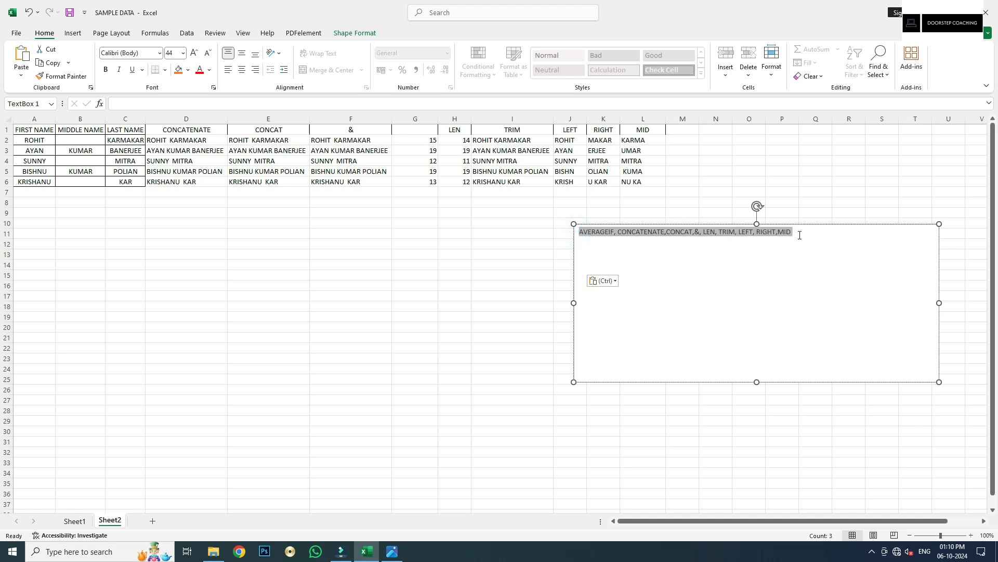
pyautogui.click(196, 53)
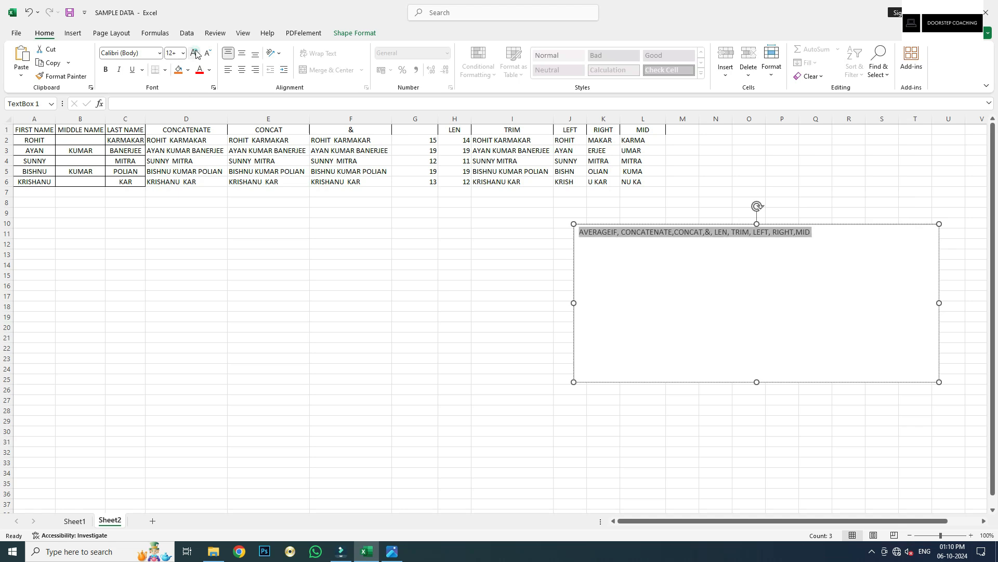
pyautogui.click(196, 54)
pyautogui.click(196, 54)
pyautogui.click(196, 53)
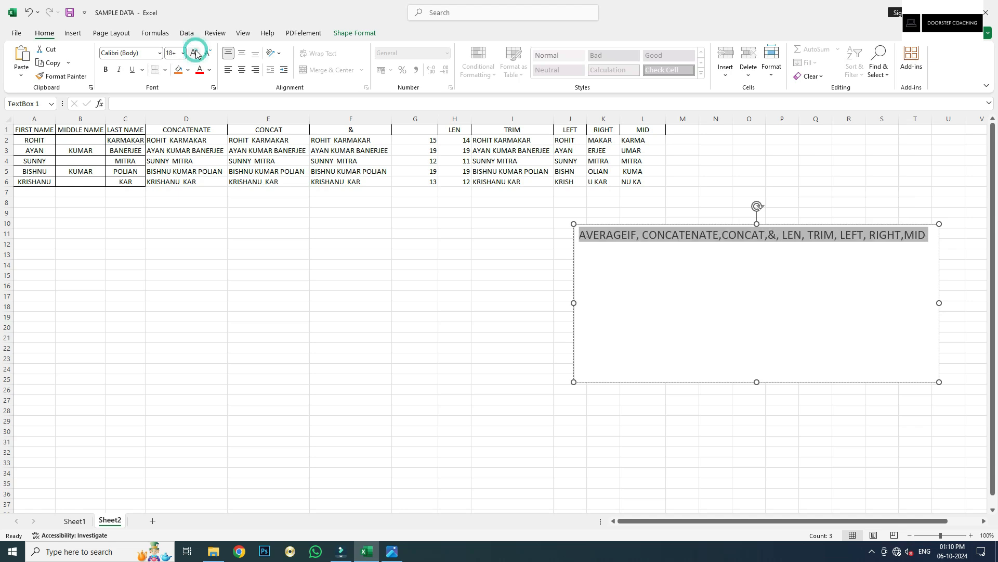
pyautogui.click(196, 54)
pyautogui.click(196, 53)
pyautogui.click(196, 53)
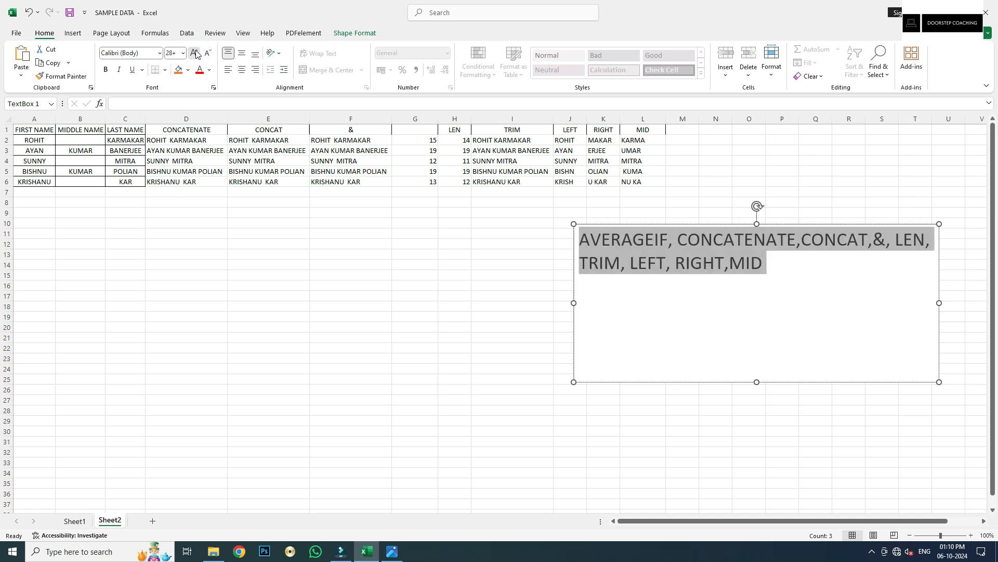
pyautogui.click(196, 54)
pyautogui.click(196, 54)
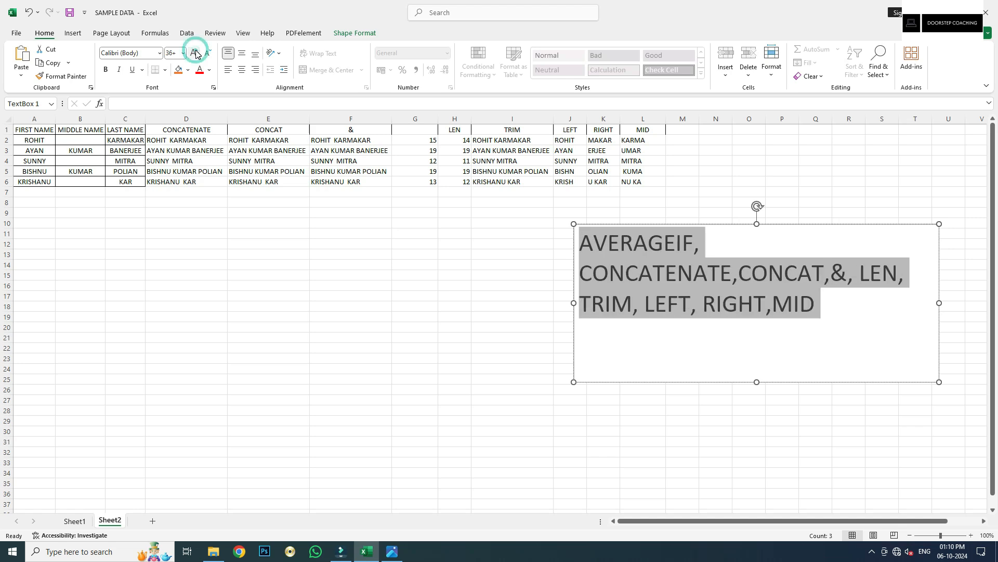
pyautogui.click(195, 53)
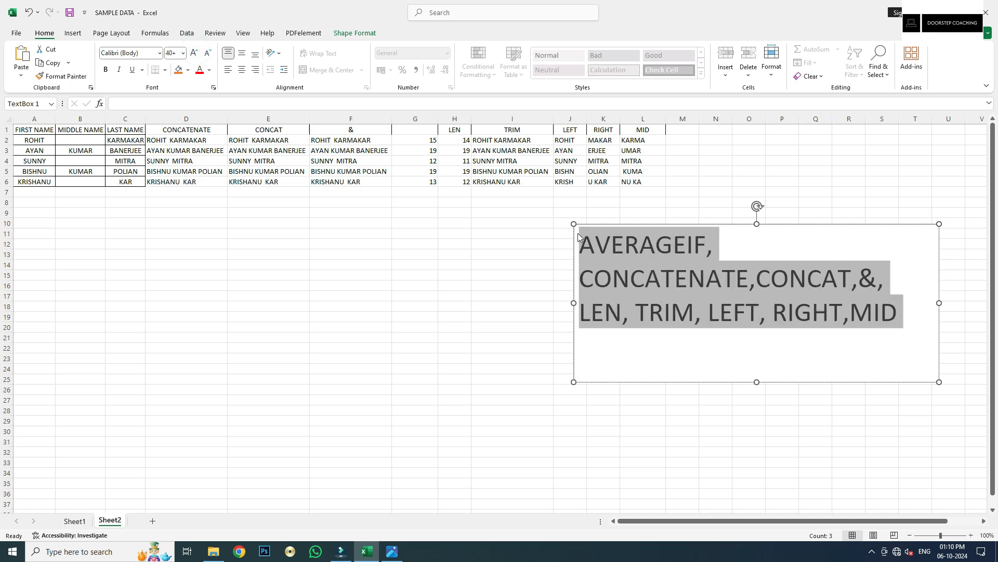
# Highlight TRIM, then LEFT, RIGHT, MID within the text box's function list
pyautogui.click(625, 321)
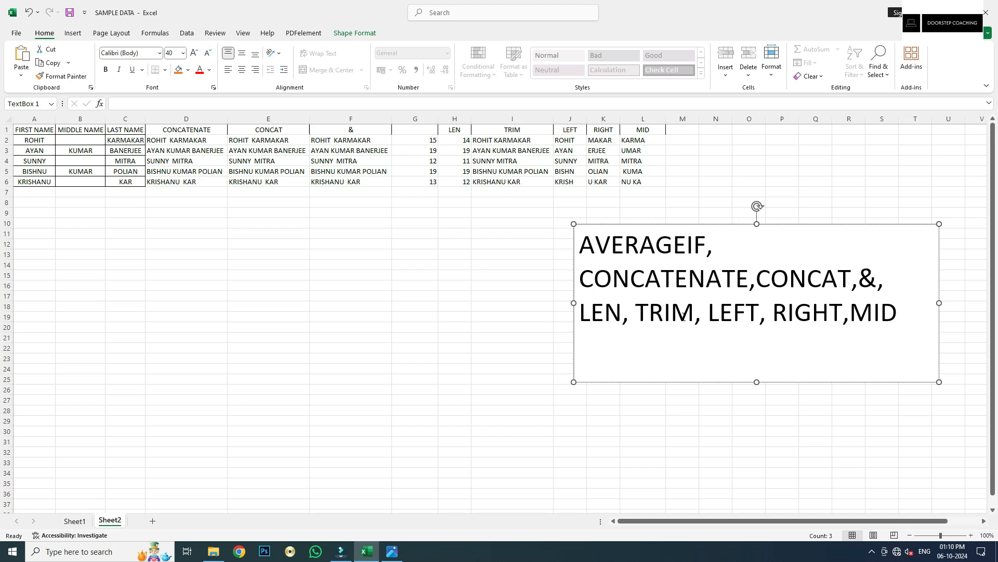
pyautogui.moveTo(634, 314); pyautogui.dragTo(695, 316)
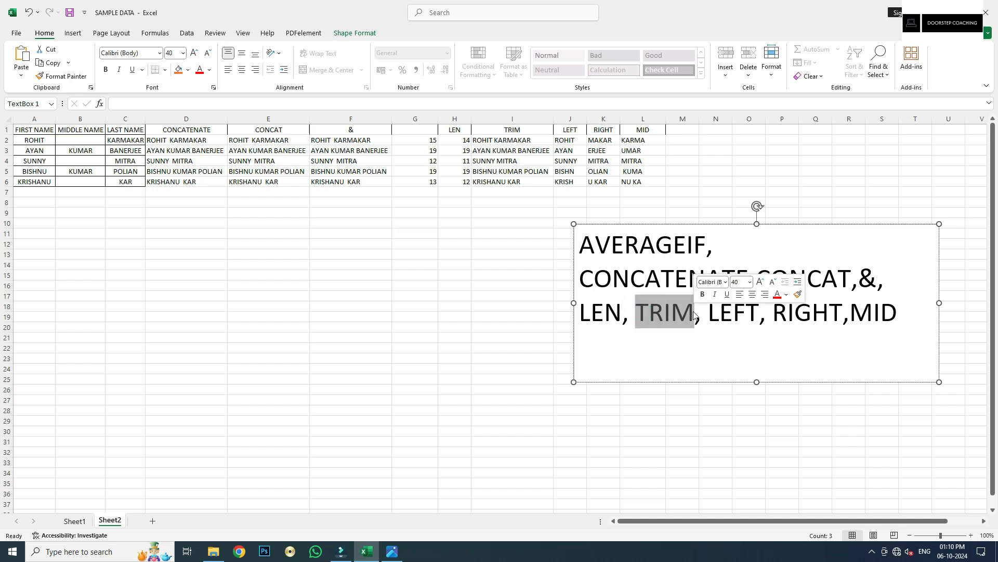
pyautogui.click(710, 320)
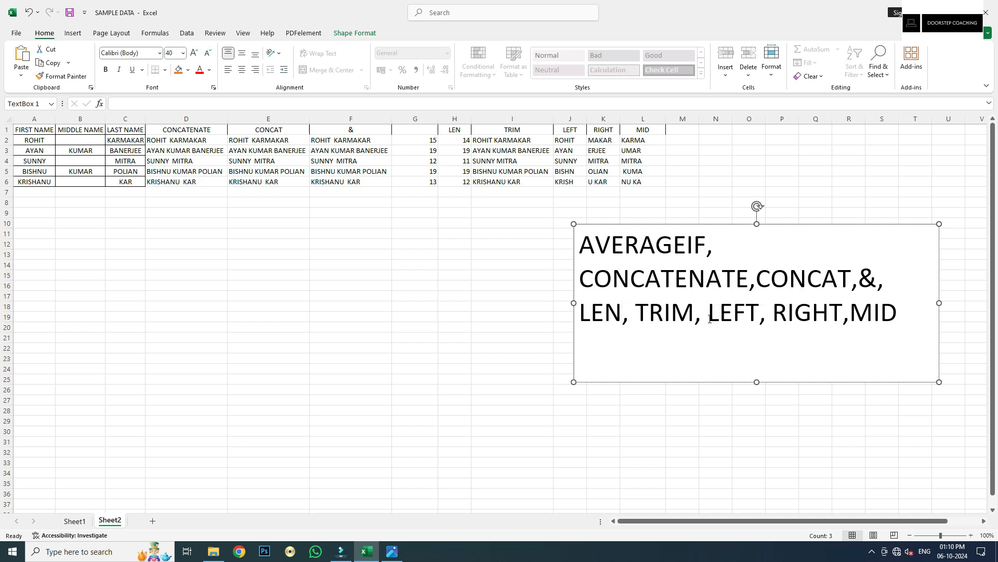
pyautogui.moveTo(738, 317); pyautogui.dragTo(799, 325)
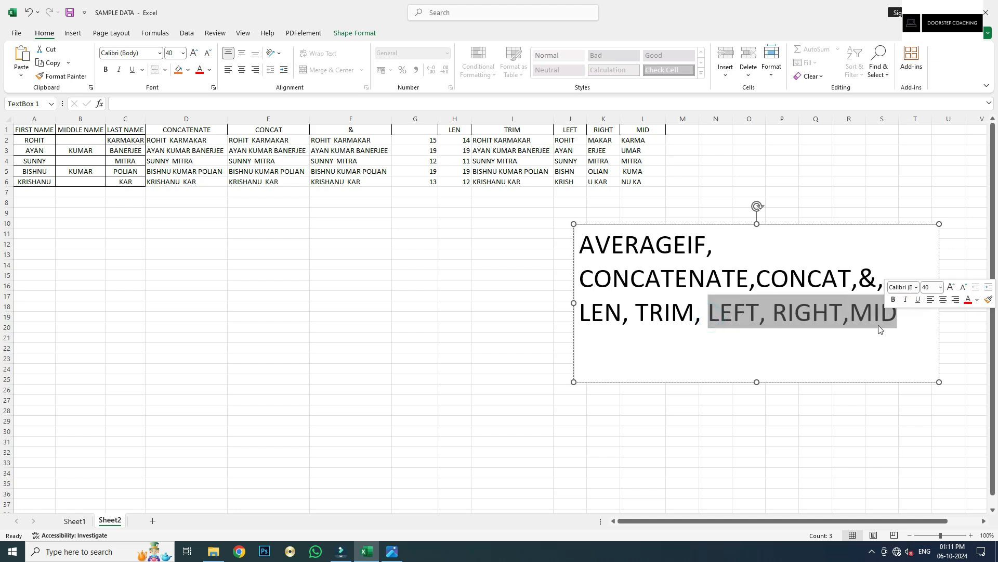